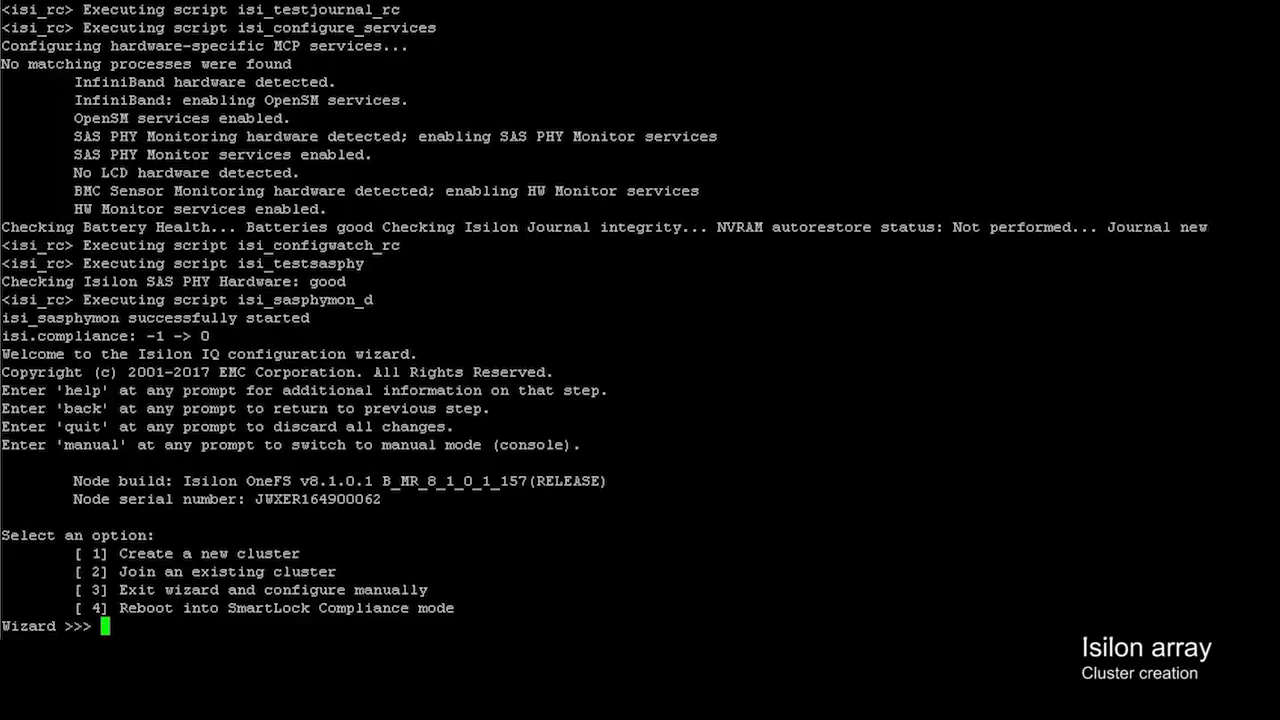
# - Choose to create a new cluster and accept the OneFS license agreement with 'yes'
pyautogui.write('1')
pyautogui.press('Return')
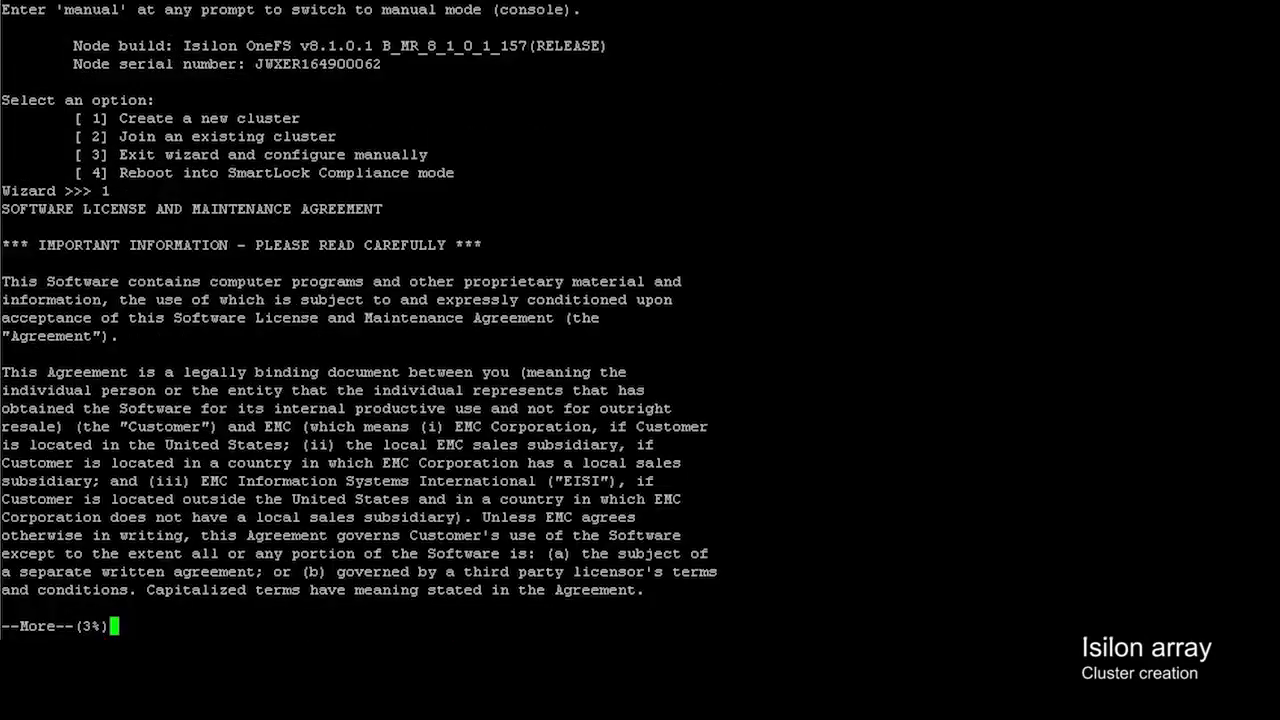
pyautogui.press('space')
pyautogui.press('space')
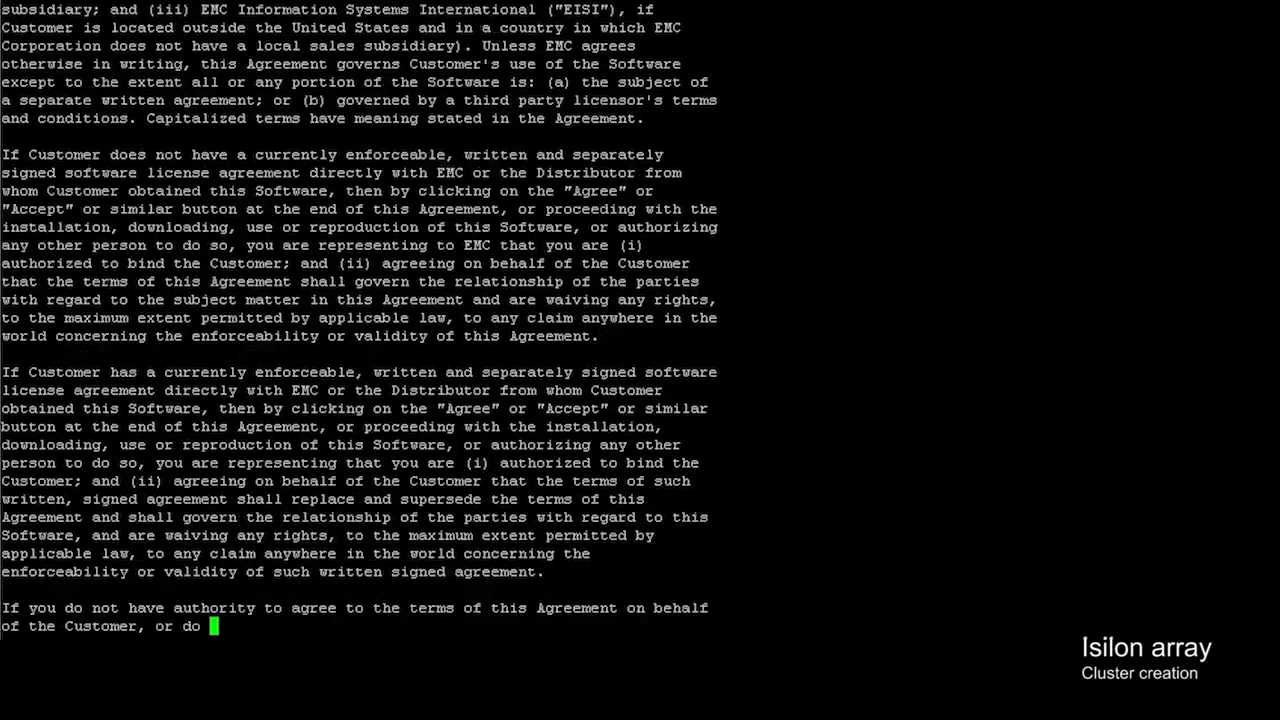
pyautogui.press('space')
pyautogui.press('space')
pyautogui.press('space')
pyautogui.press('space')
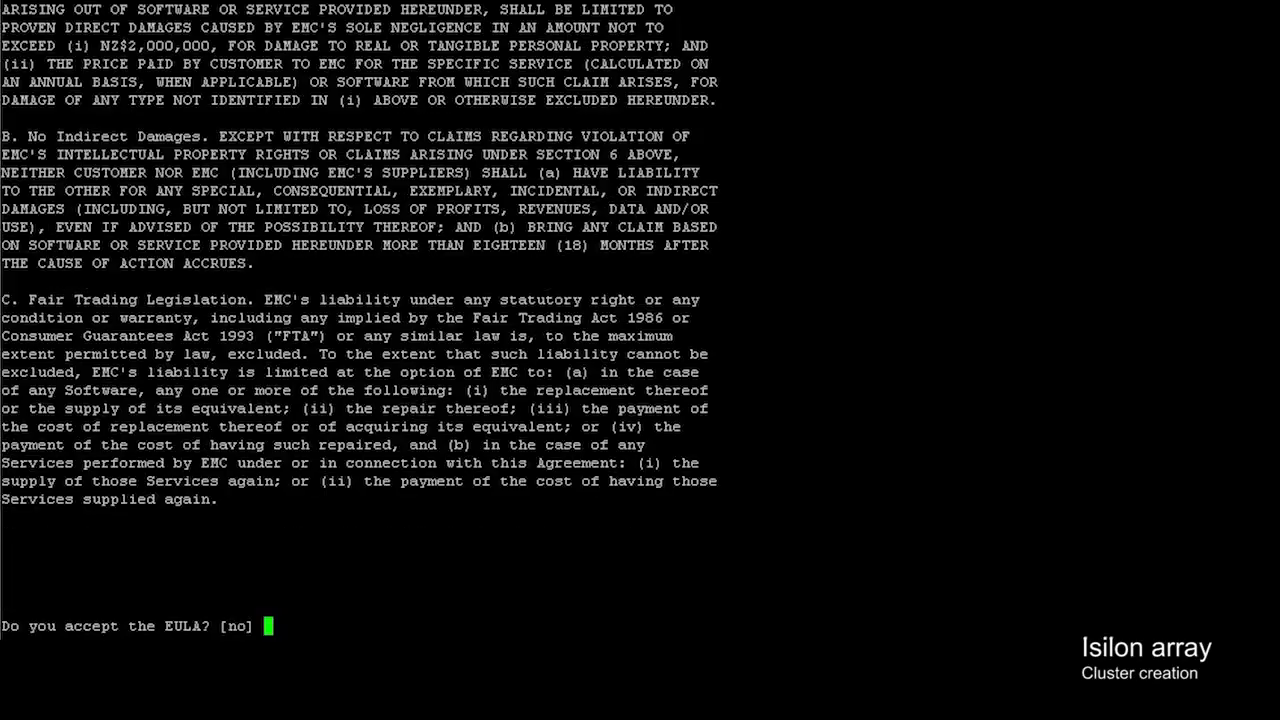
pyautogui.write('yes')
pyautogui.press('Return')
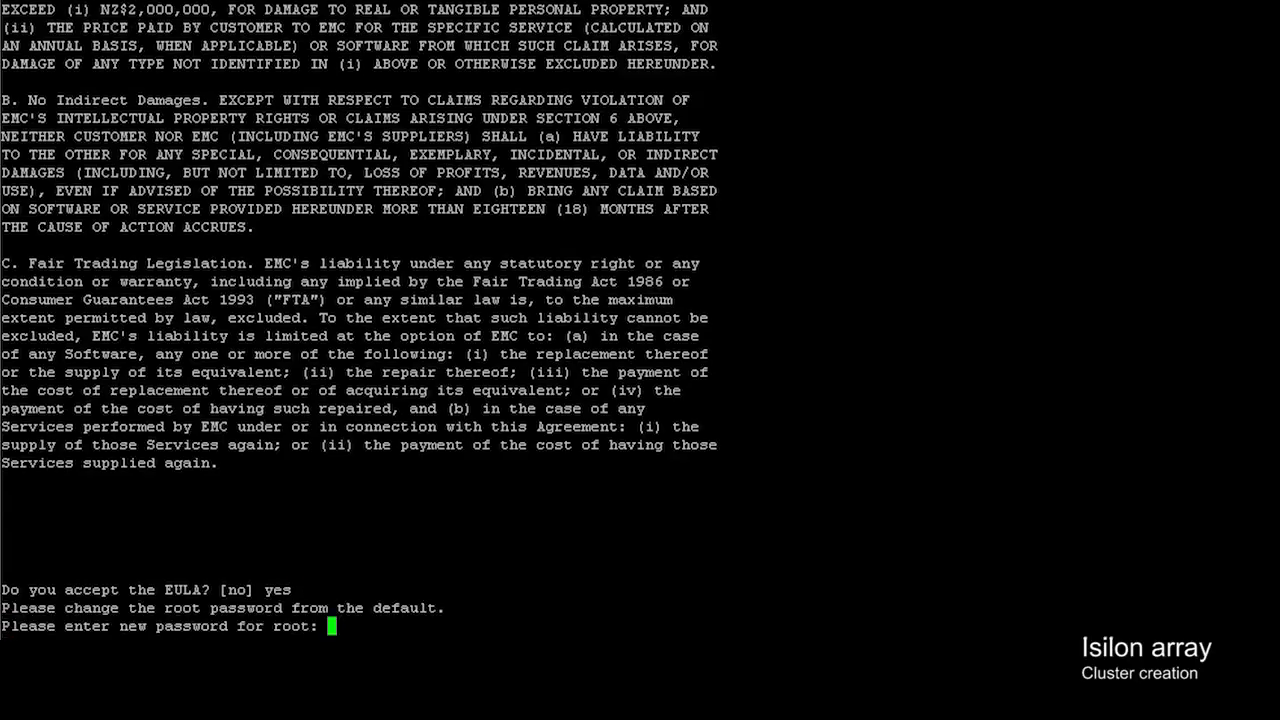
# - Set and confirm new root and admin passwords
pyautogui.press('Return')
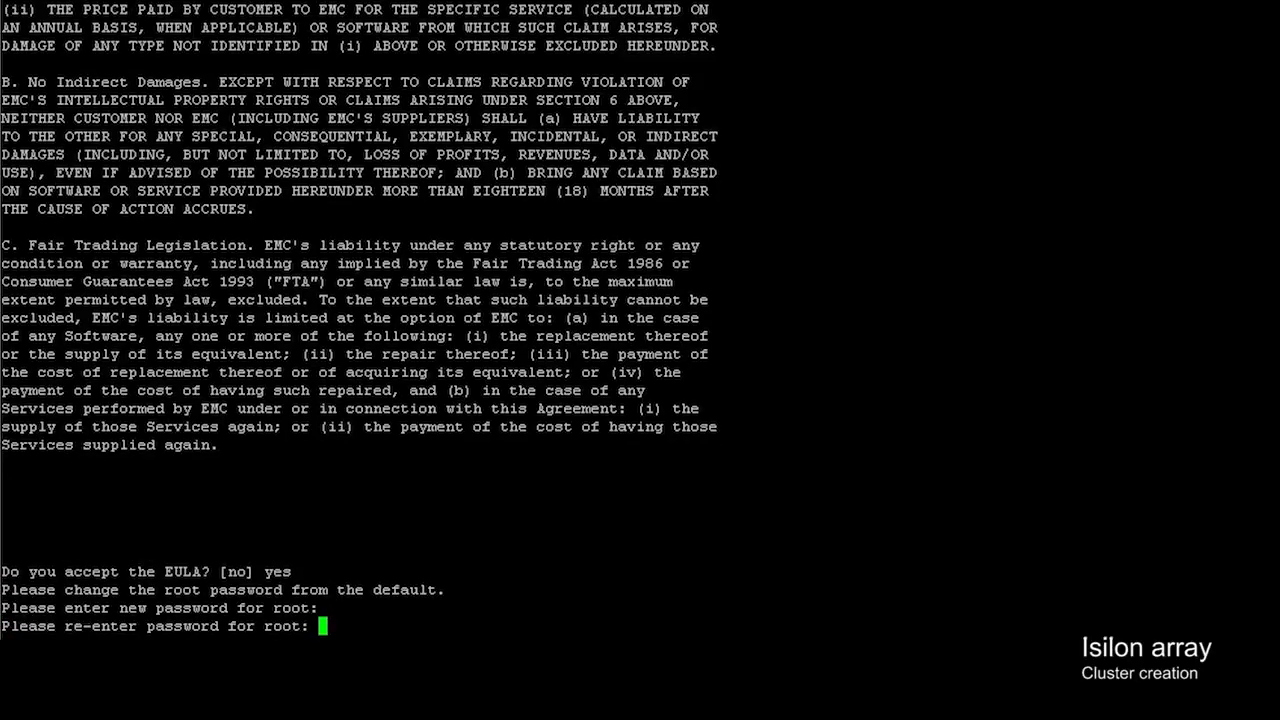
pyautogui.press('Return')
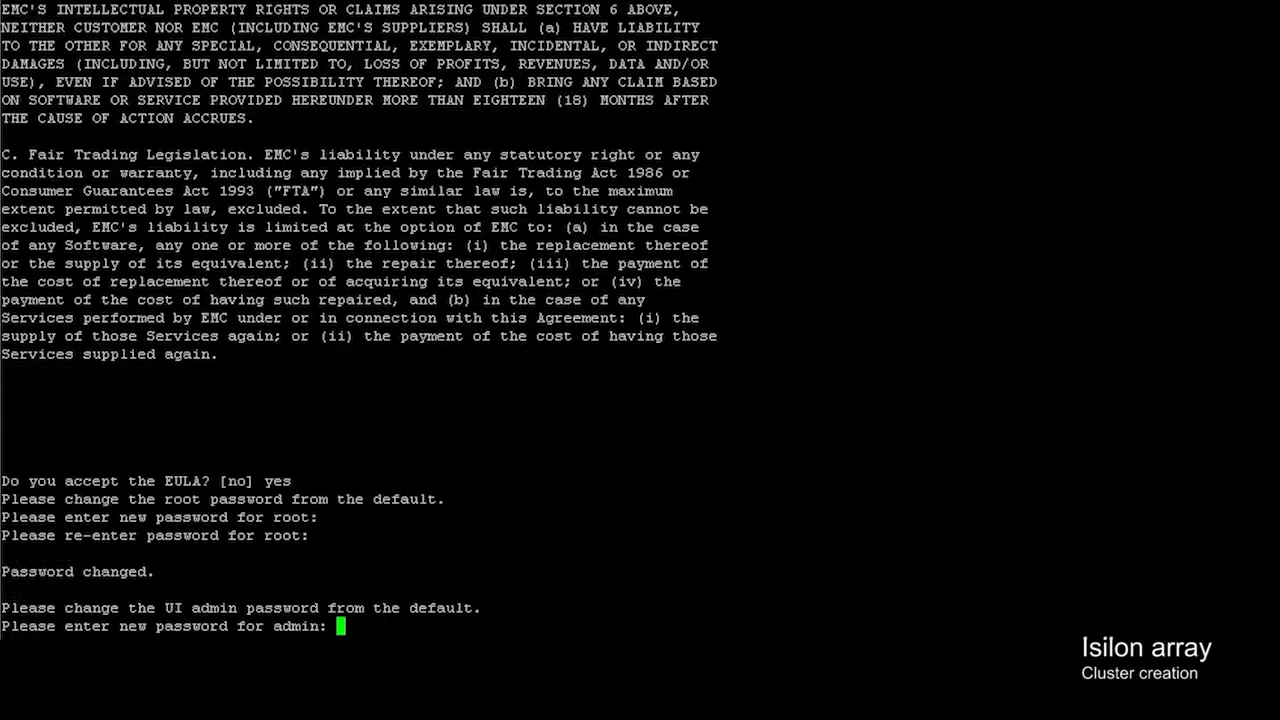
pyautogui.press('Return')
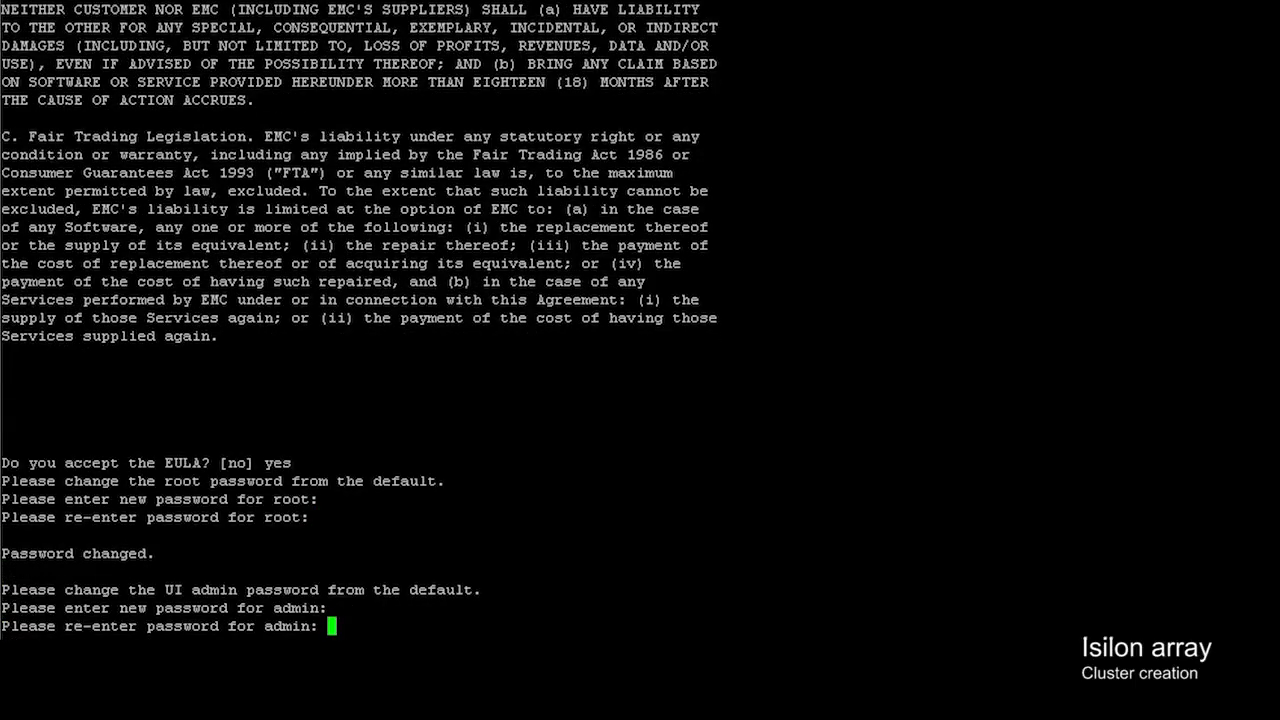
pyautogui.press('Return')
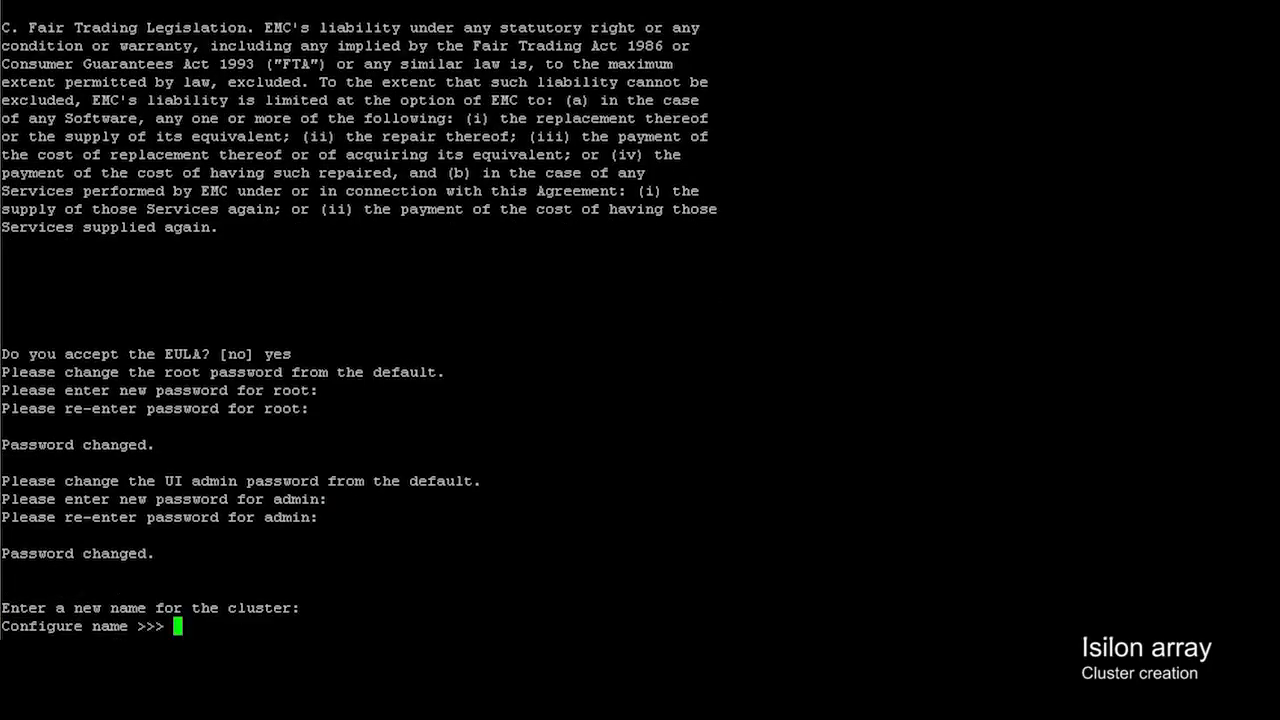
# - Enter cluster name Cluster-01 and pick option 8 for utf-8 encoding
pyautogui.write('Cluster-01')
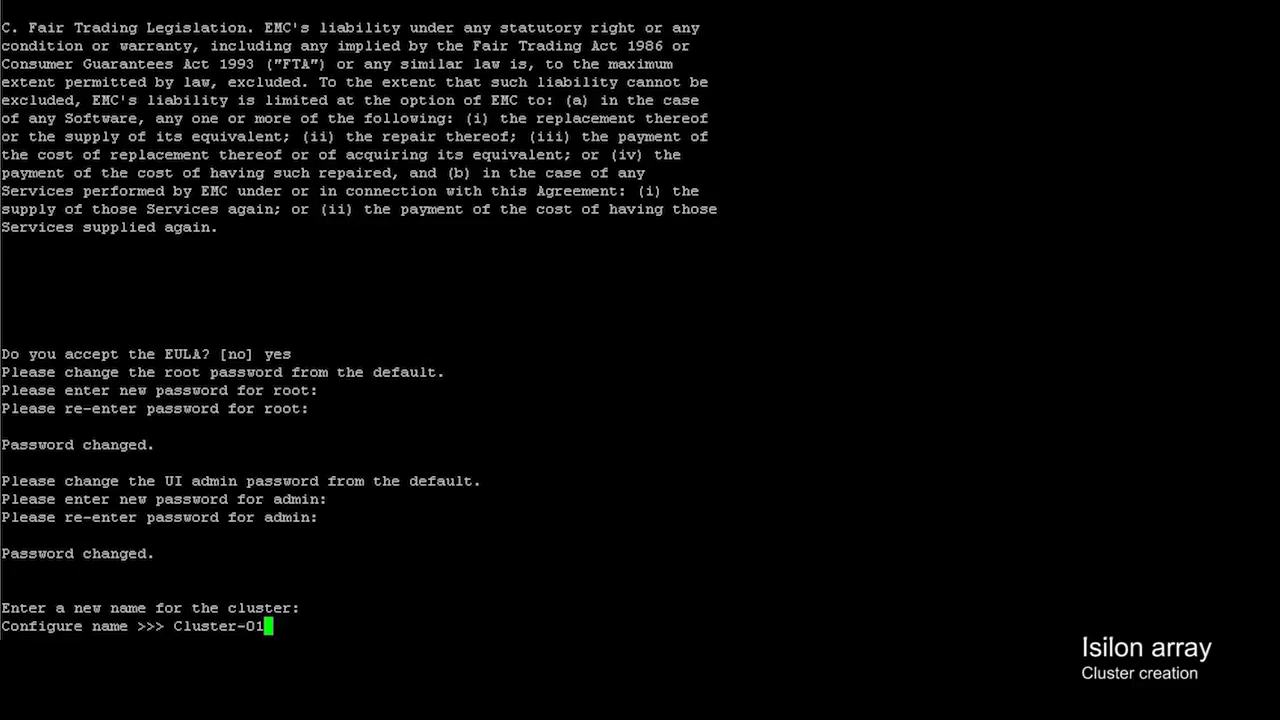
pyautogui.press('Return')
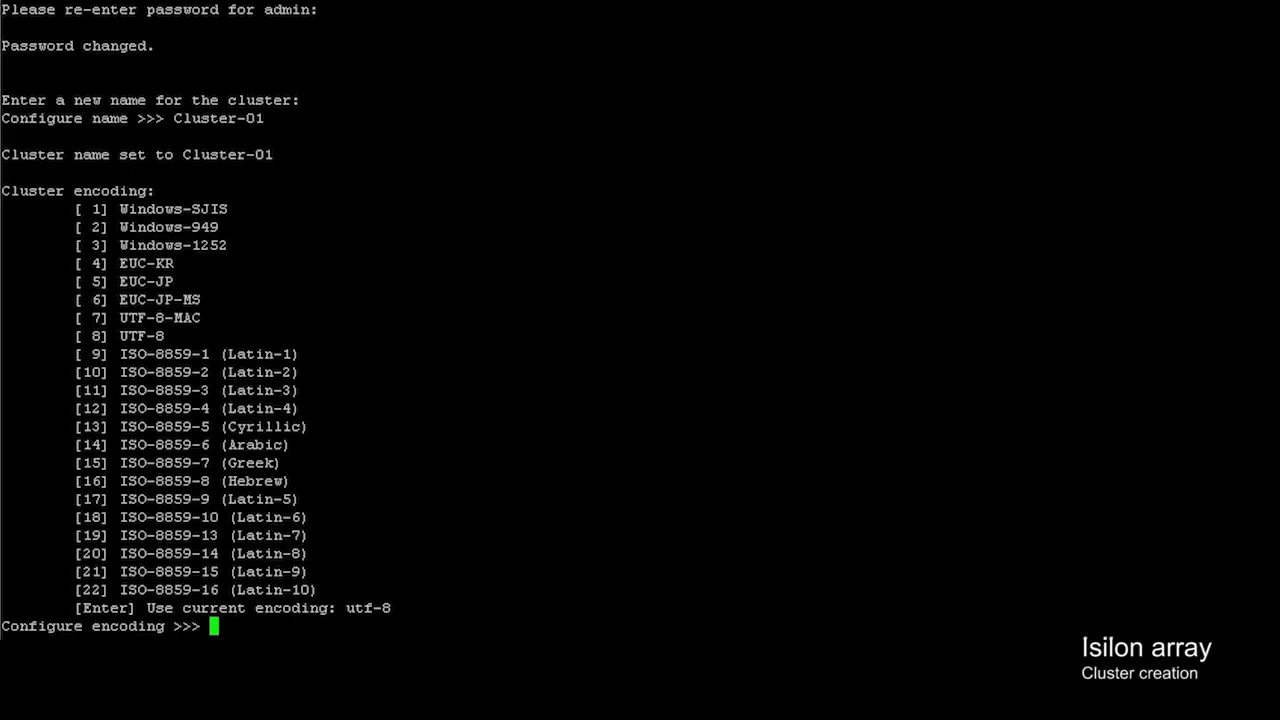
pyautogui.write('8')
pyautogui.press('Return')
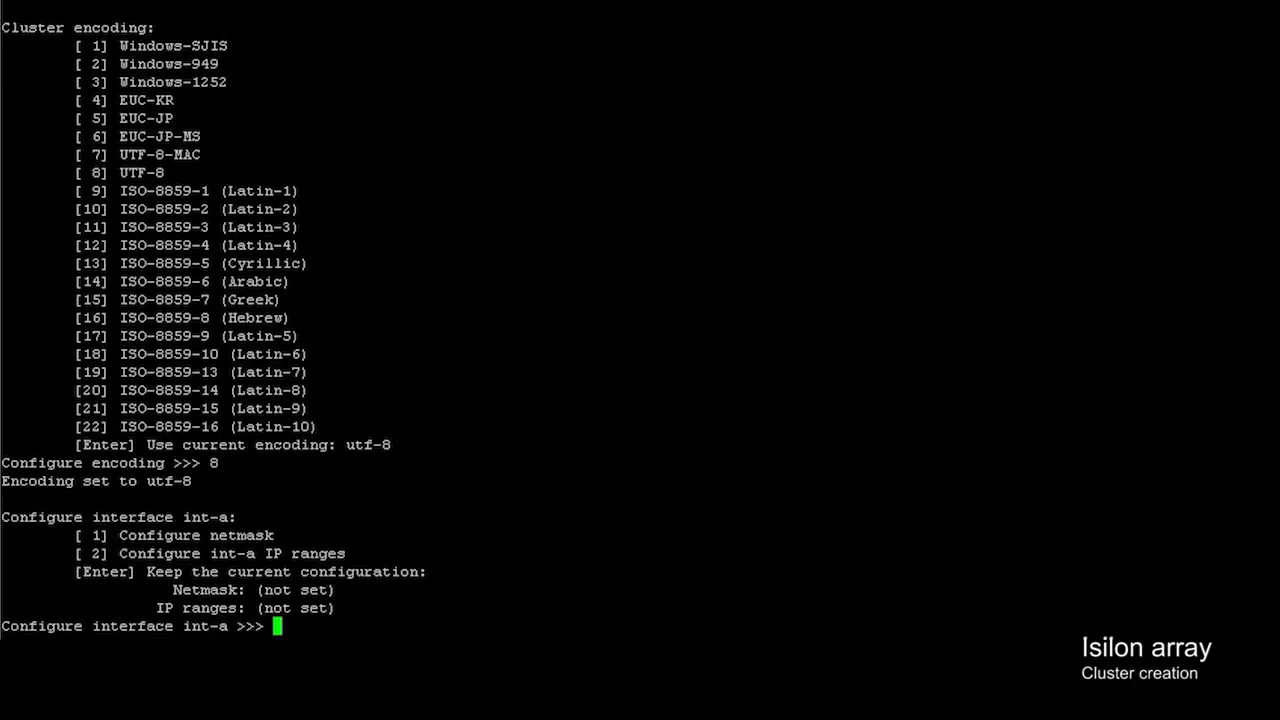
# - Set the int-a netmask to 255.255.255.0
pyautogui.write('1')
pyautogui.press('Return')
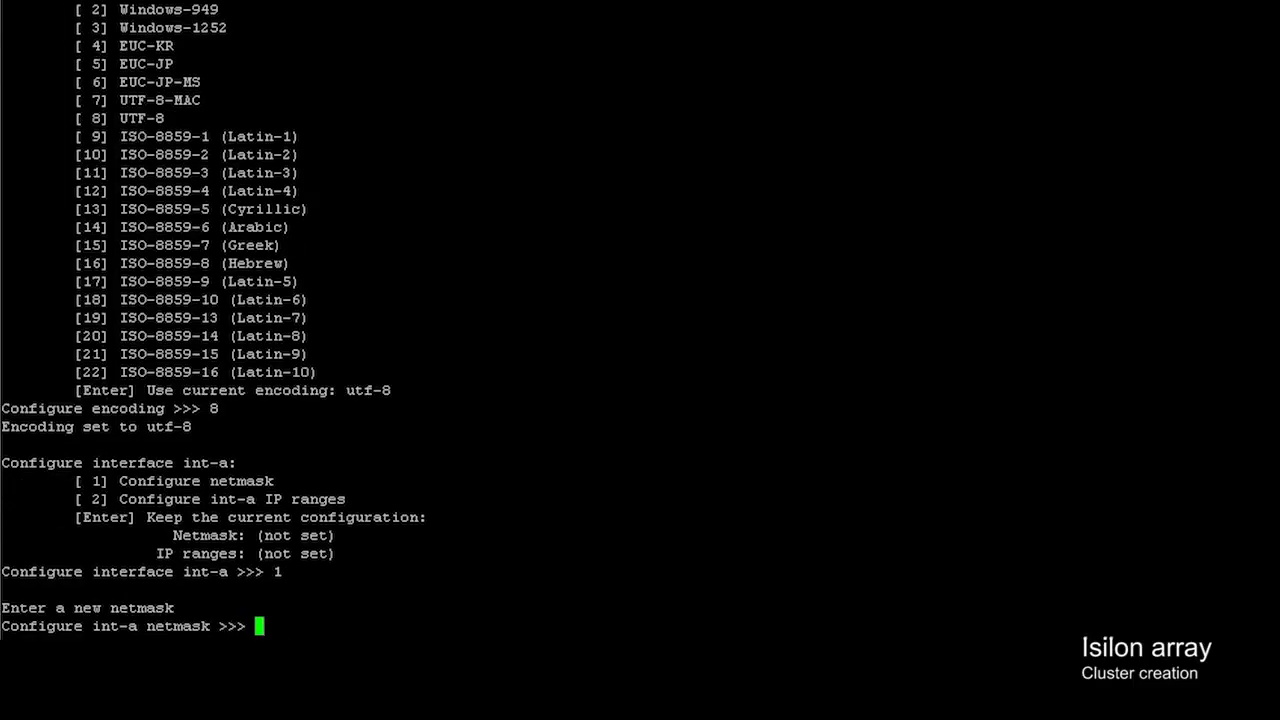
pyautogui.write('255.255.255.0')
pyautogui.press('Return')
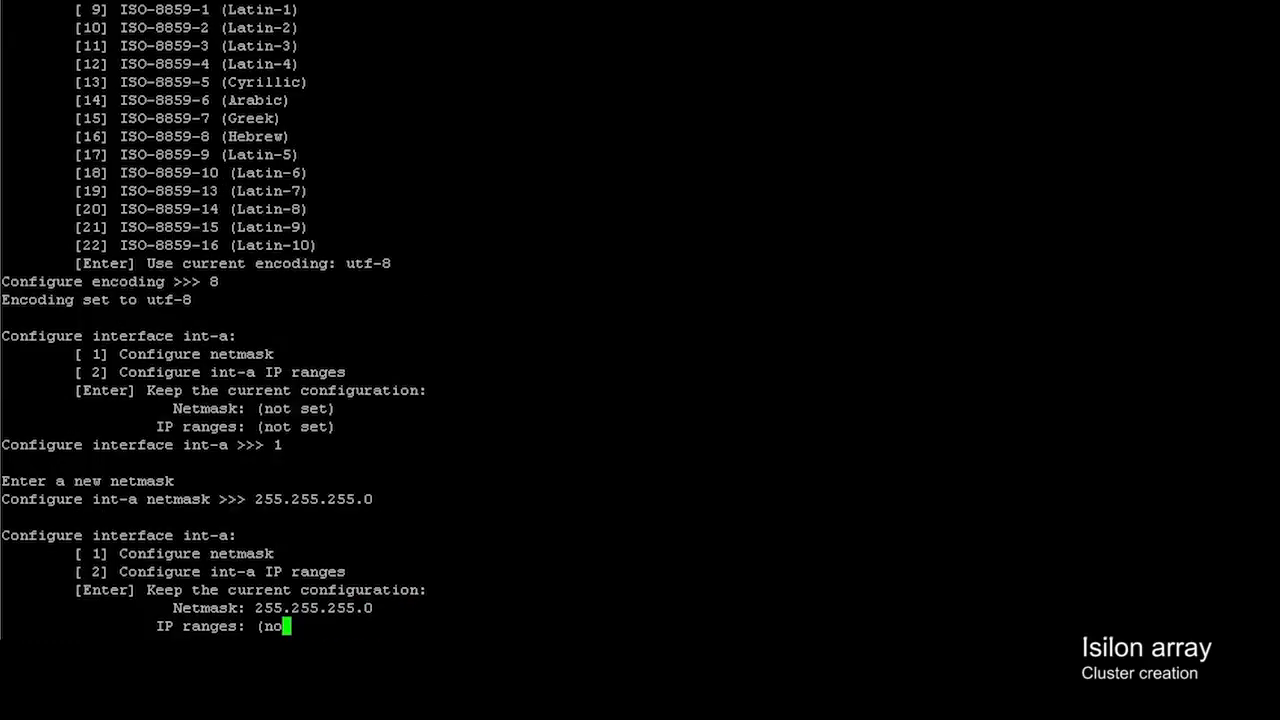
# - Add int-a IP range 10.10.10.1–10.10.10.253 and finish int-a setup
pyautogui.write('2')
pyautogui.press('Return')
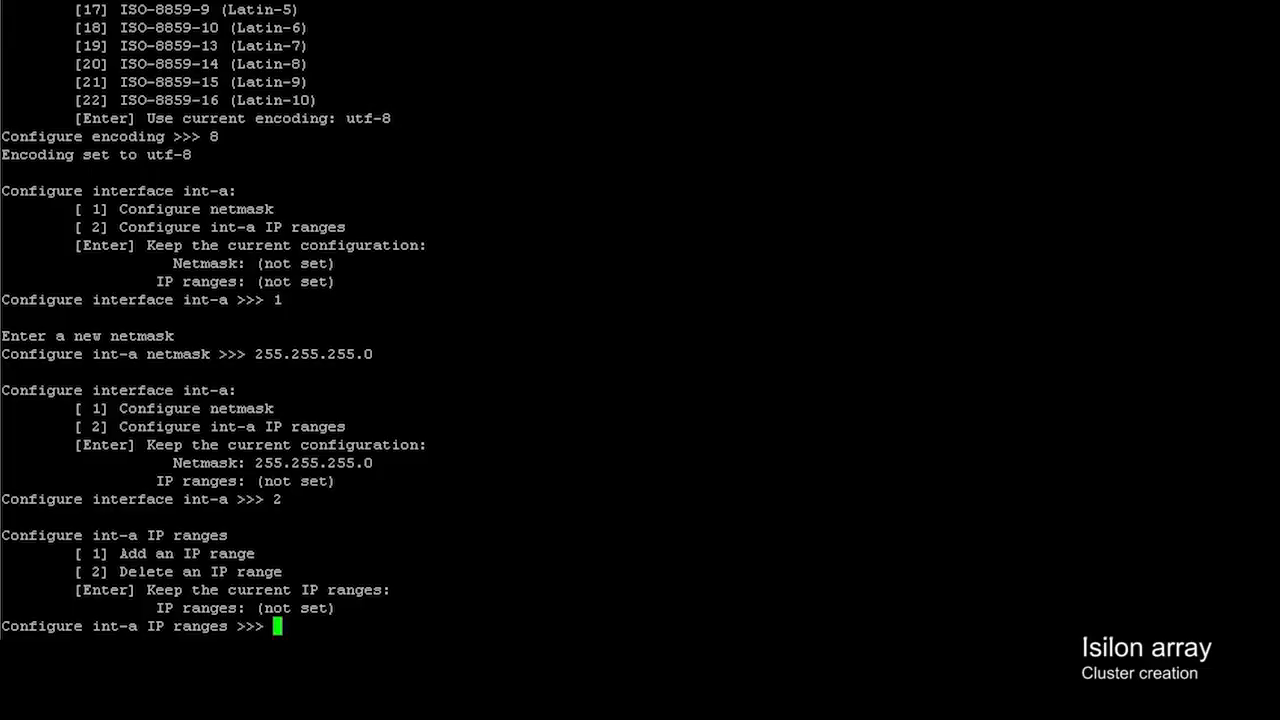
pyautogui.write('1')
pyautogui.press('Return')
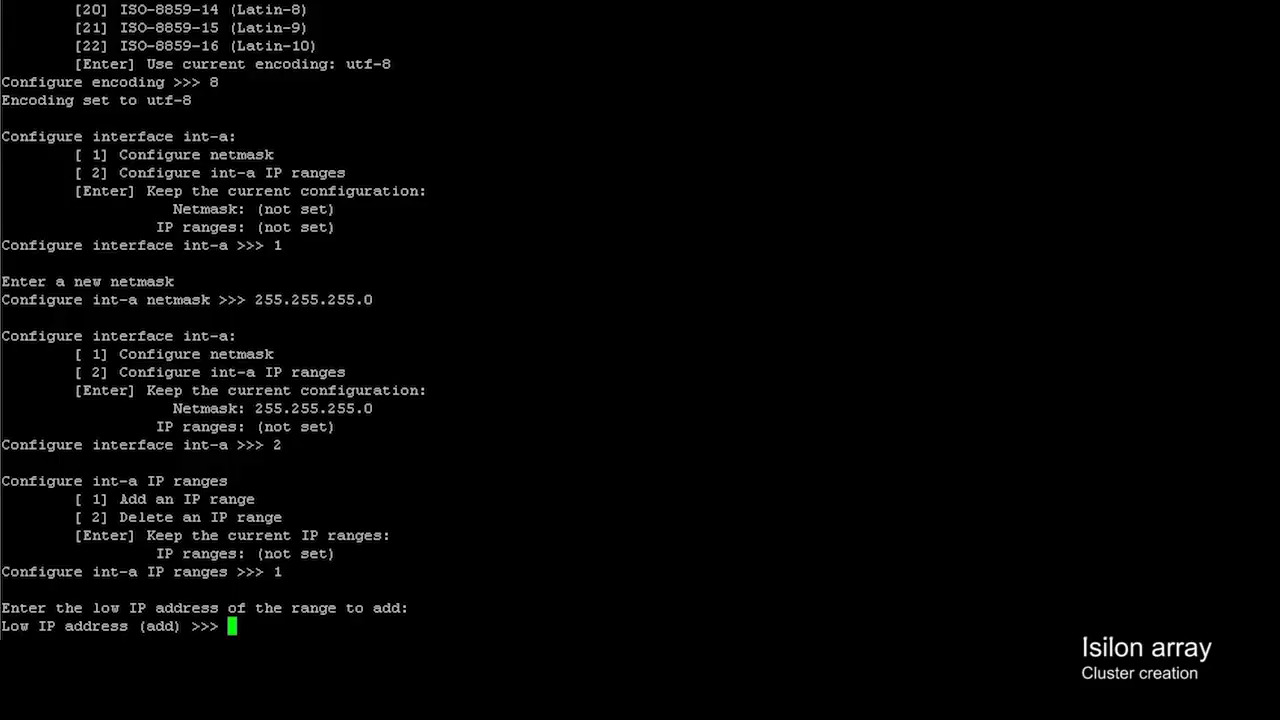
pyautogui.write('10.10.10.1')
pyautogui.press('Return')
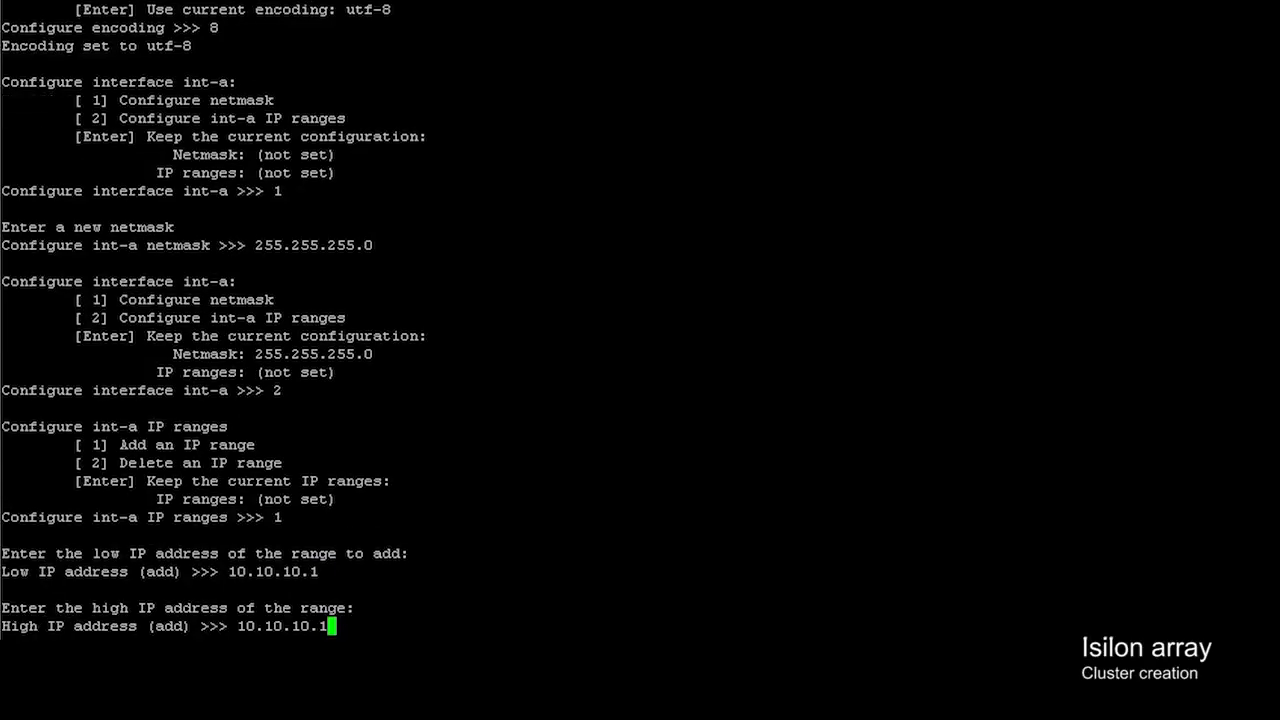
pyautogui.press('BackSpace')
pyautogui.write('253')
pyautogui.press('Return')
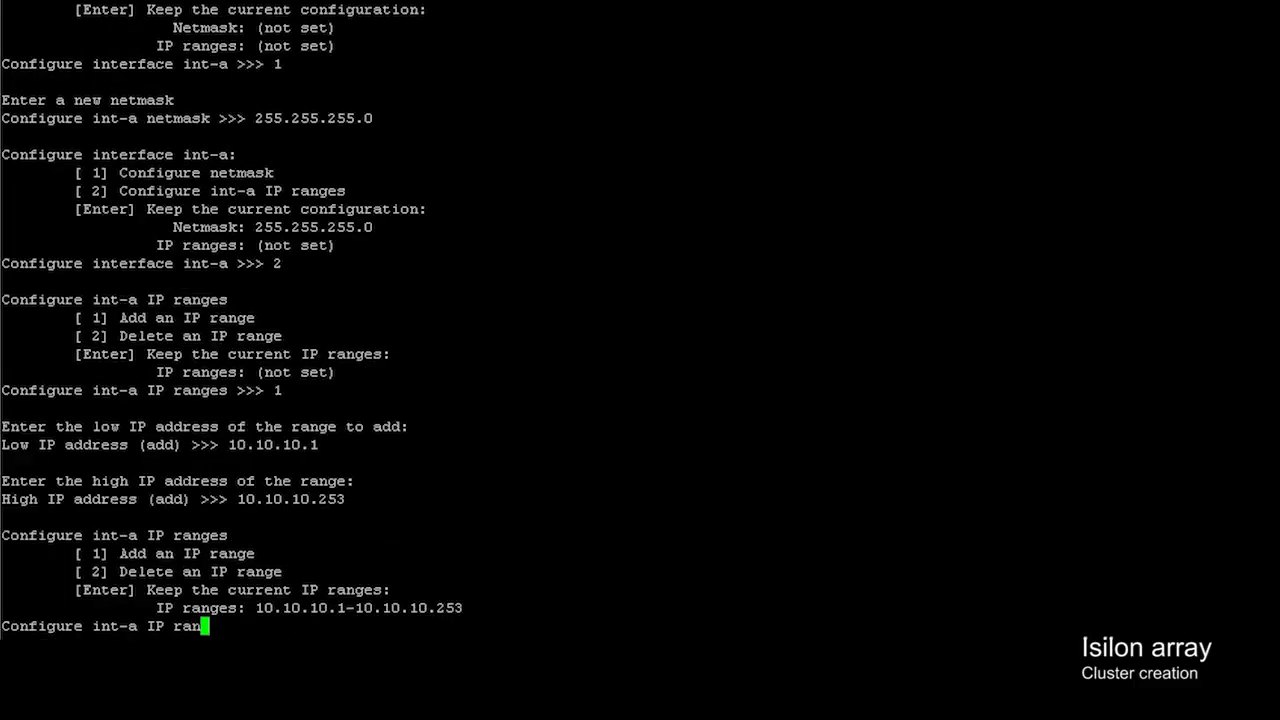
pyautogui.press('Return')
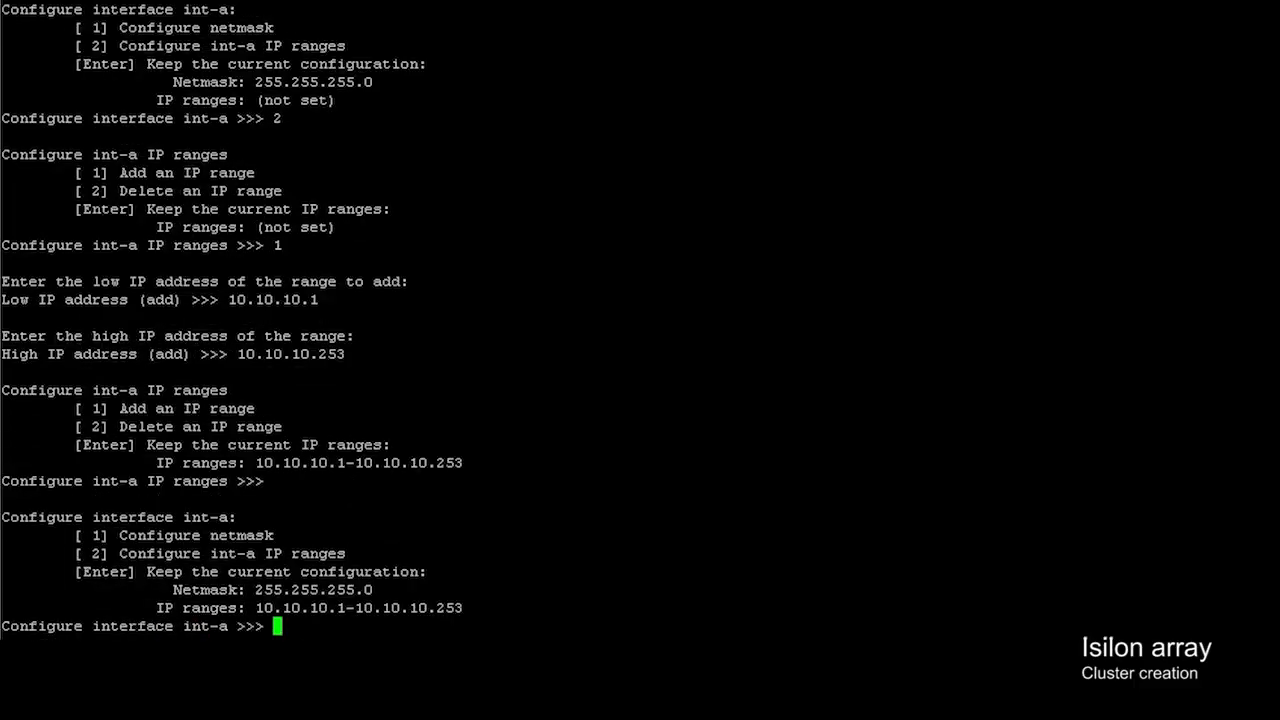
pyautogui.press('Return')
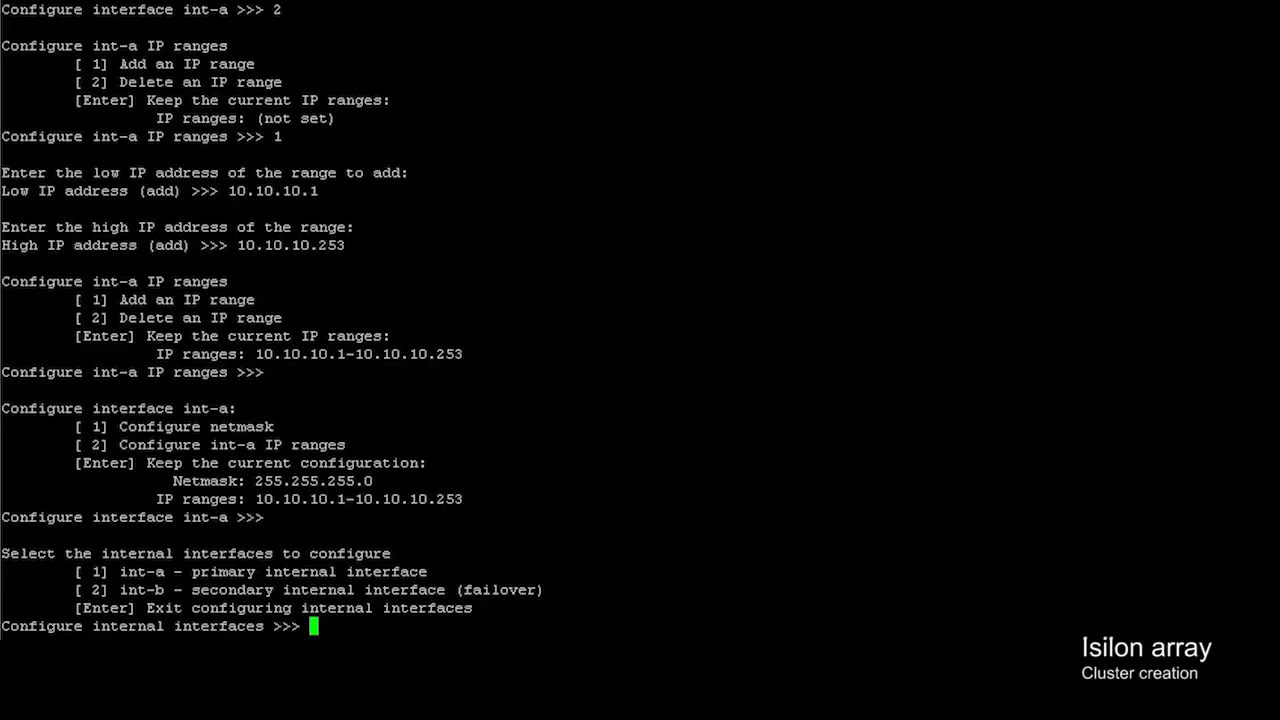
# - Select the int-b failover interface and set its netmask to 255.255.255.0
pyautogui.write('2')
pyautogui.press('Return')
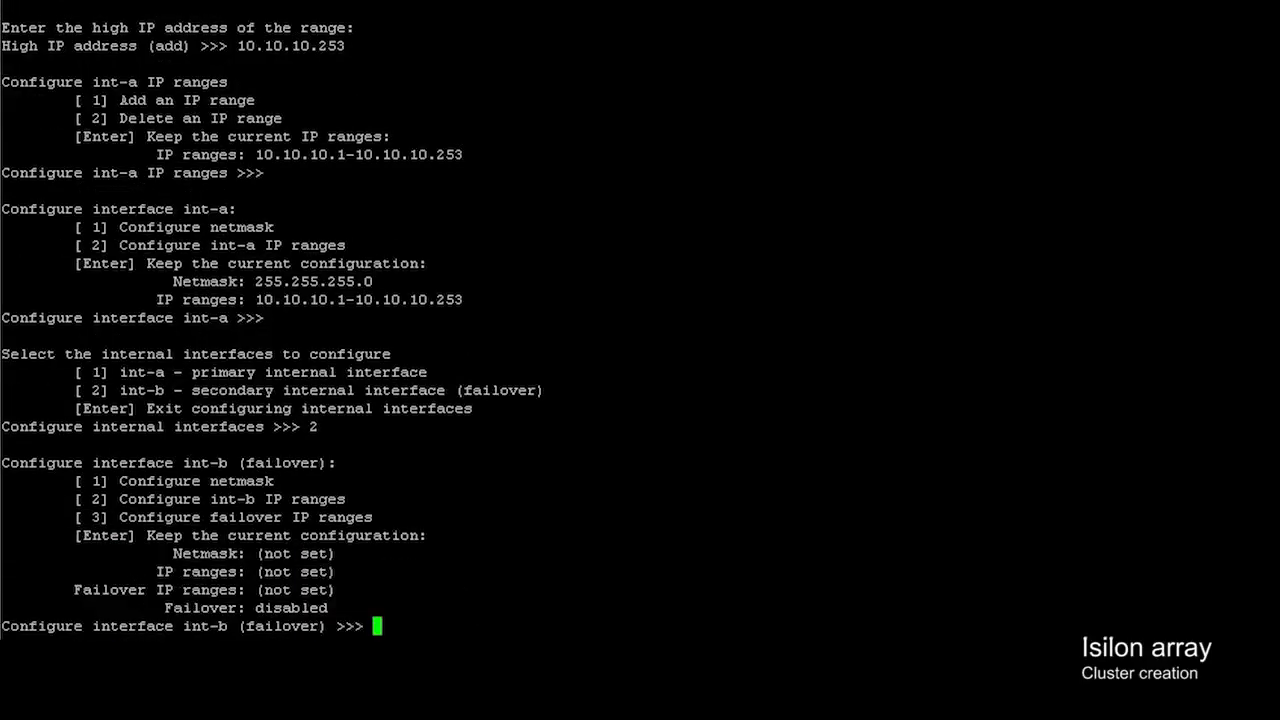
pyautogui.write('1')
pyautogui.press('Return')
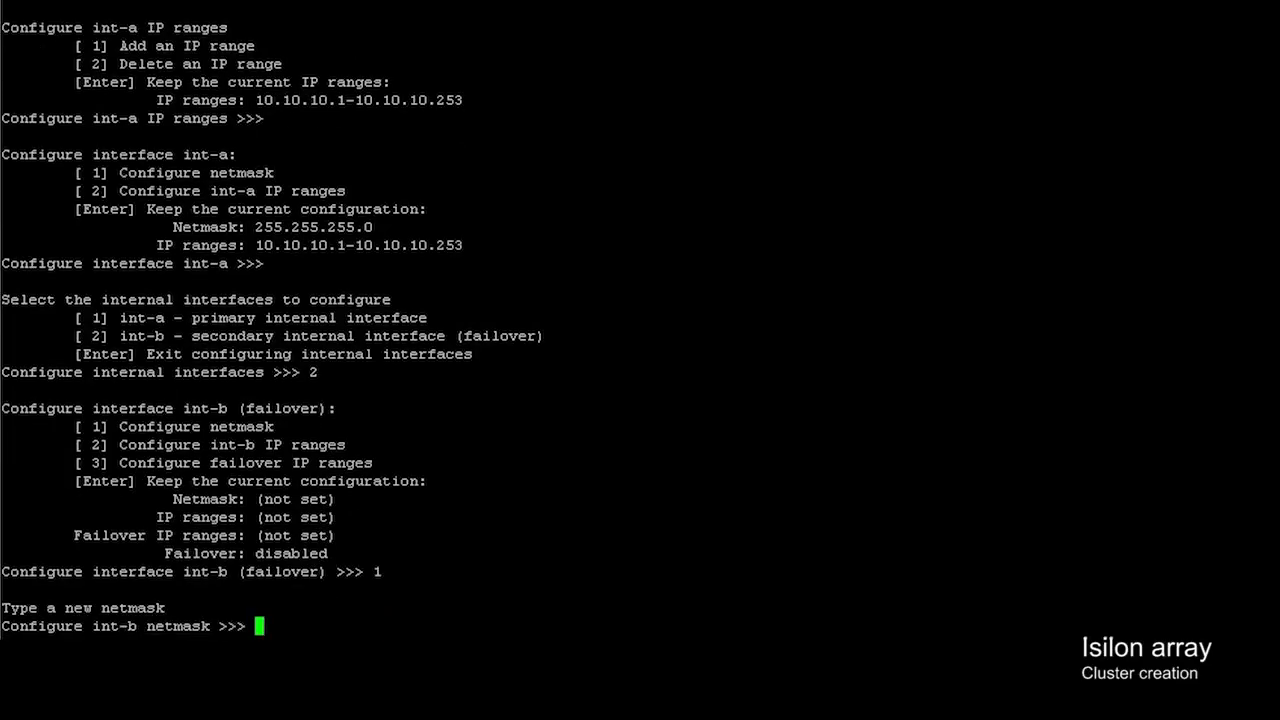
pyautogui.write('255.255.255.0')
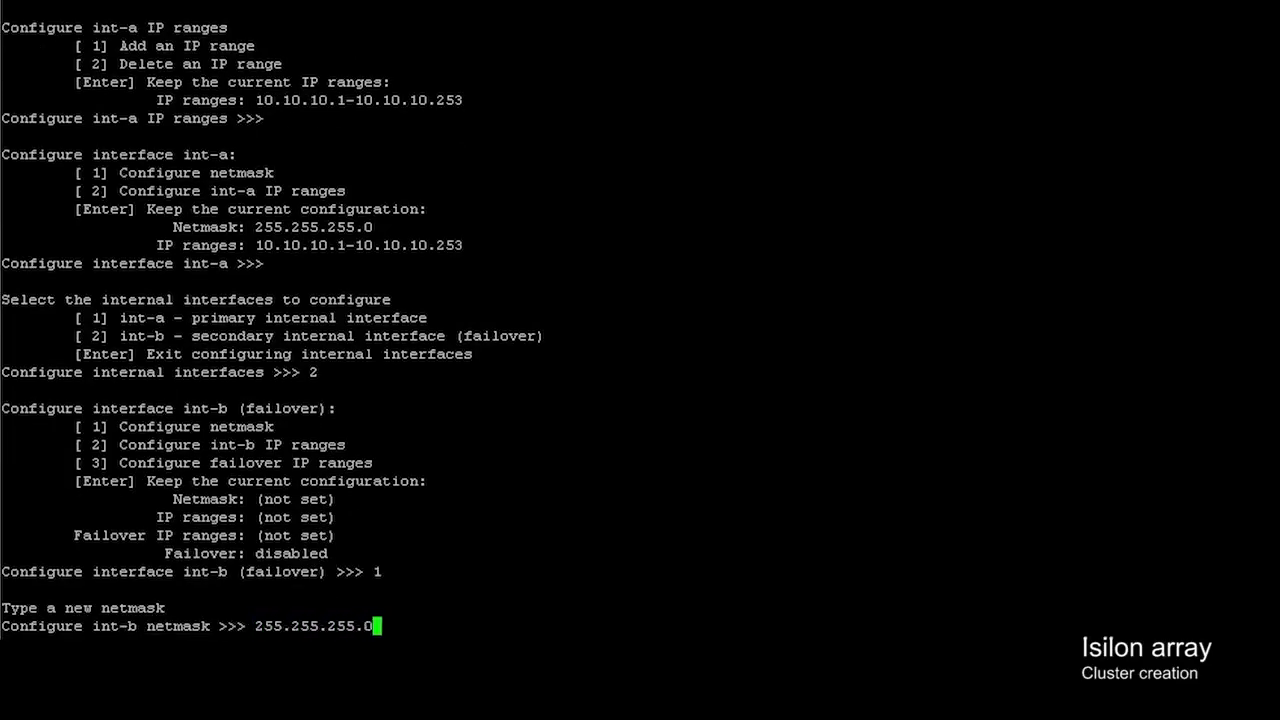
pyautogui.press('Return')
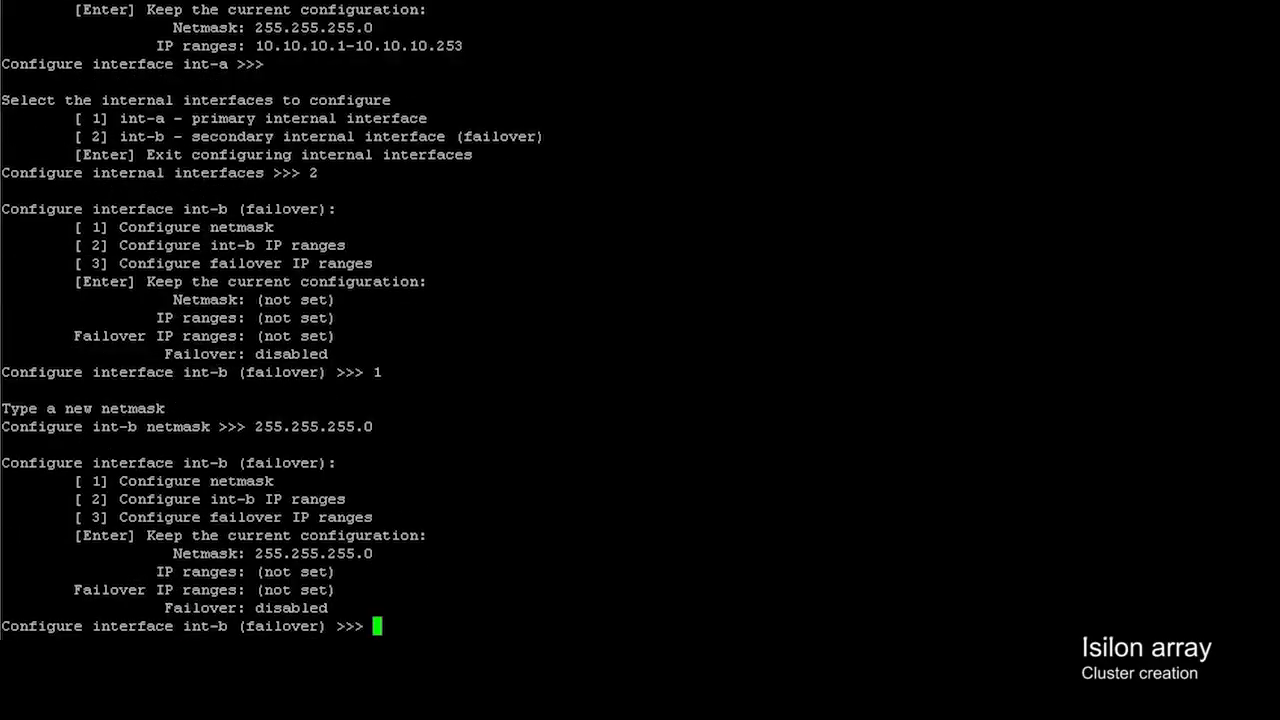
# - Add int-b IP range 10.10.20.1–10.10.20.253
pyautogui.write('2')
pyautogui.press('Return')
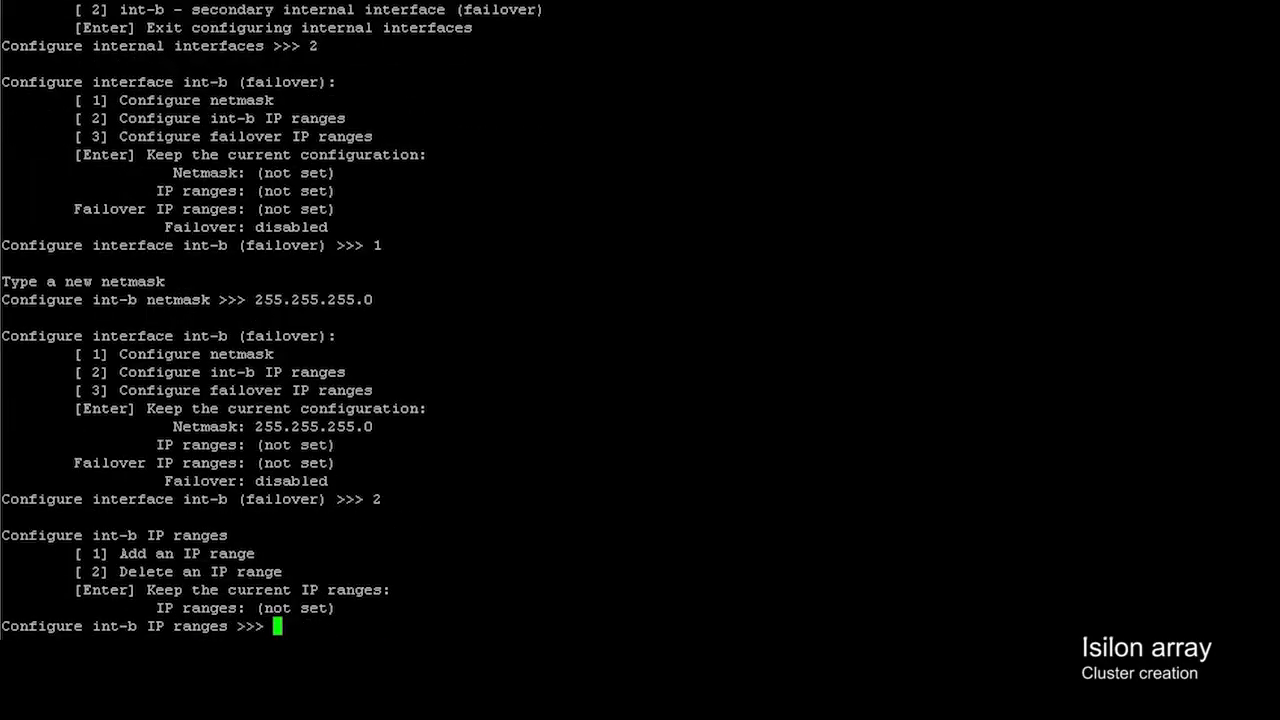
pyautogui.write('1')
pyautogui.press('Return')
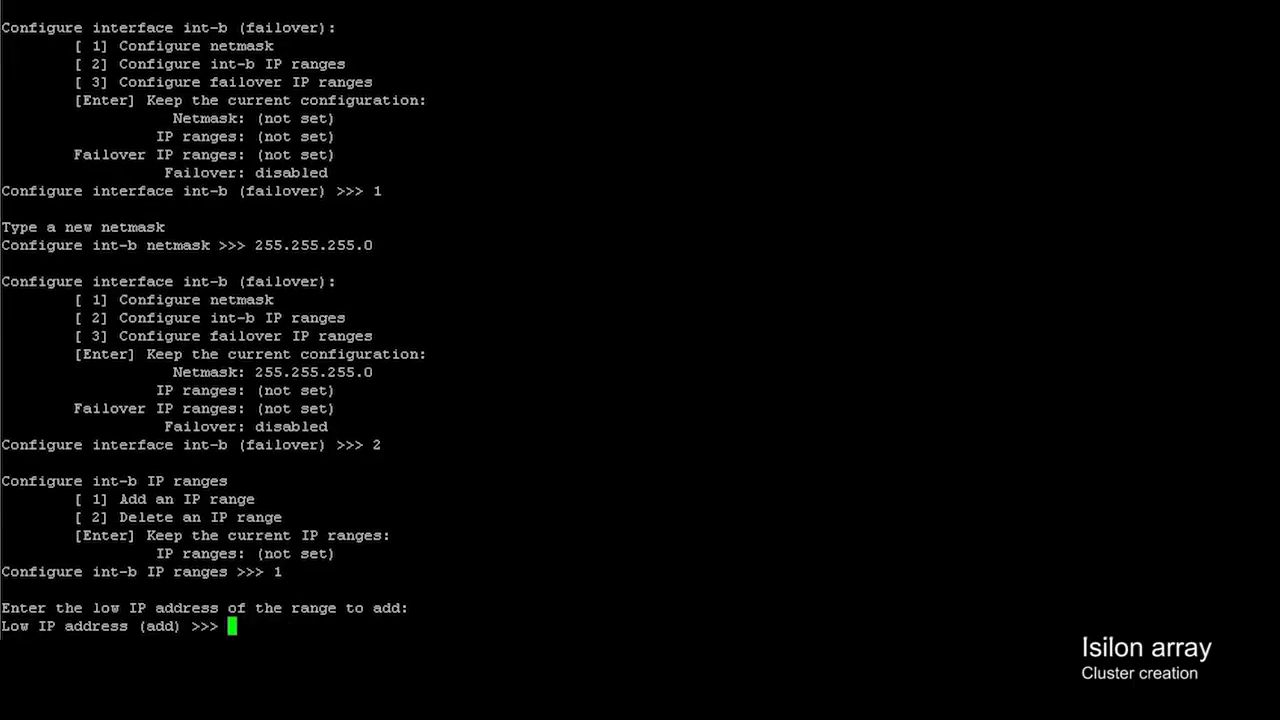
pyautogui.write('10.10.20')
pyautogui.press('Return')
pyautogui.write('10.10.20')
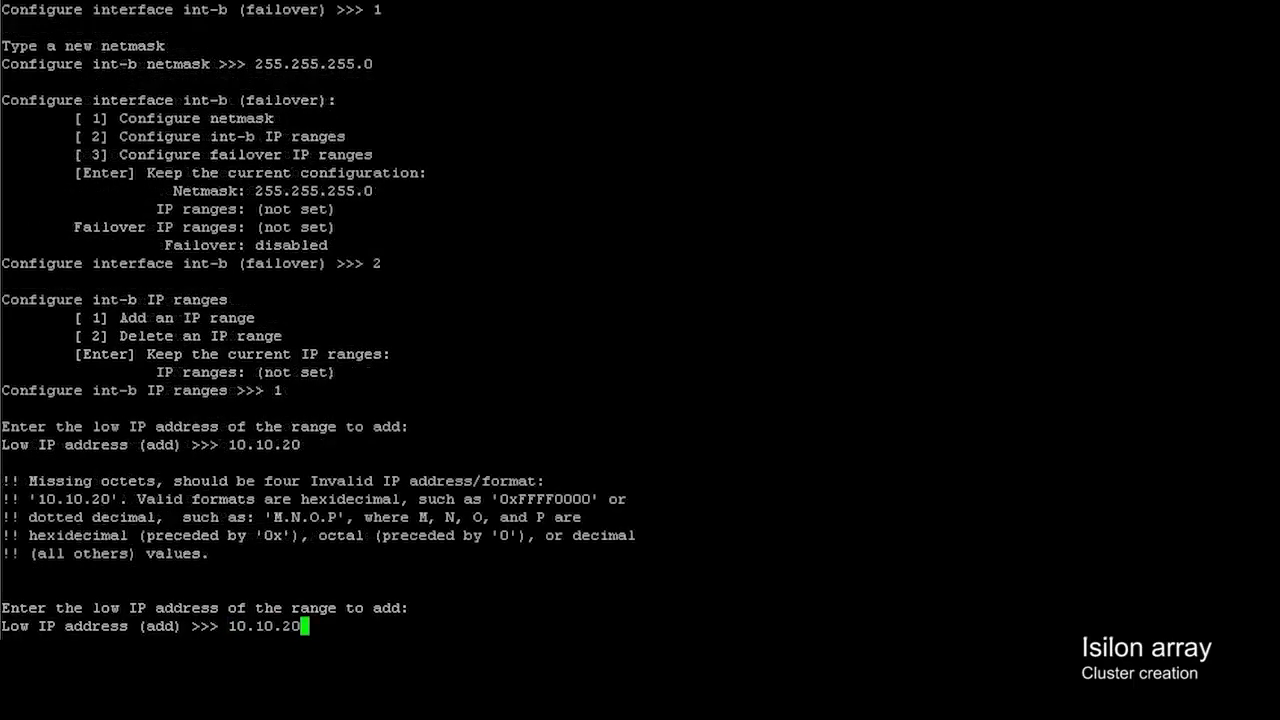
pyautogui.write('.1')
pyautogui.press('Return')
pyautogui.write('10.10.20.1')
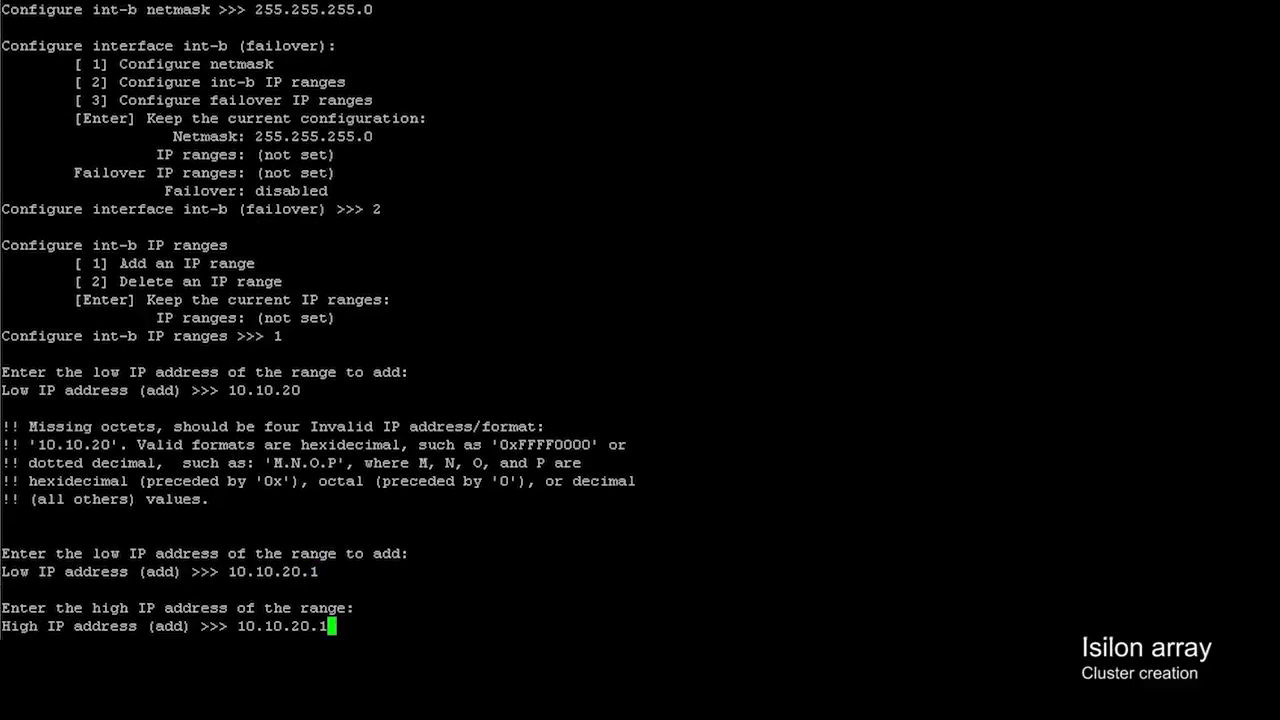
pyautogui.press('BackSpace')
pyautogui.write('253')
pyautogui.press('Return')
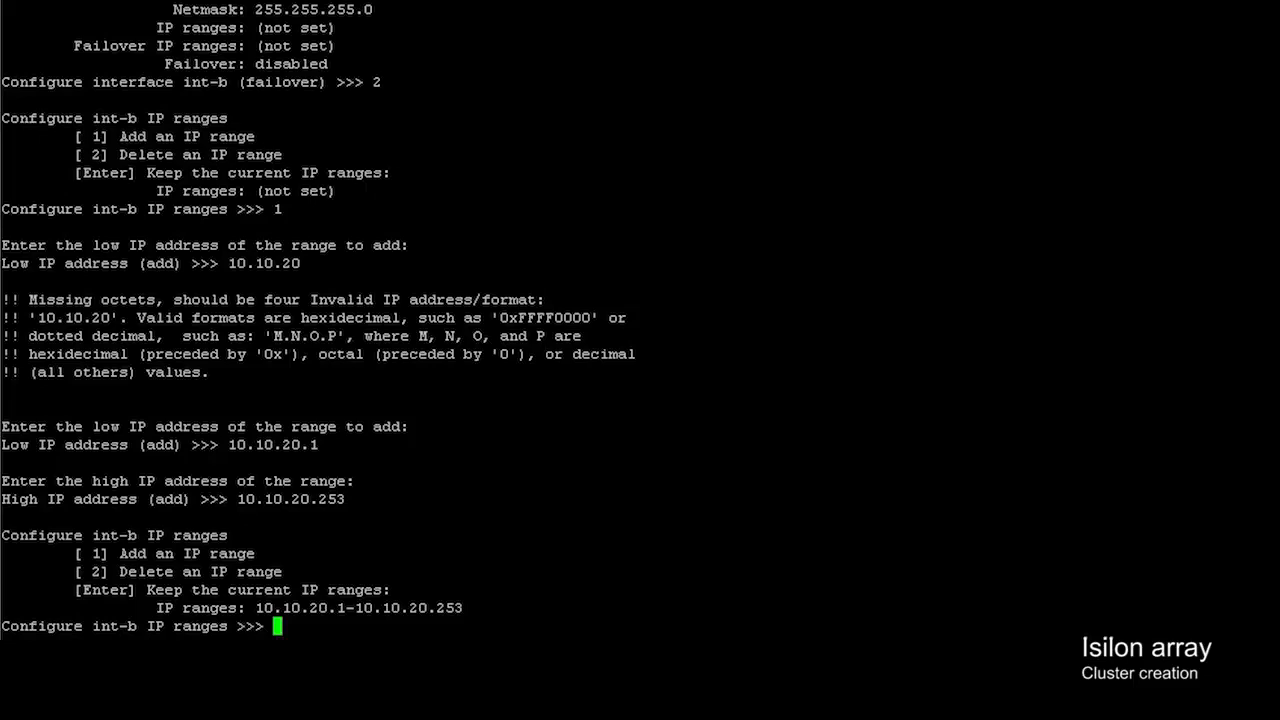
pyautogui.press('Return')
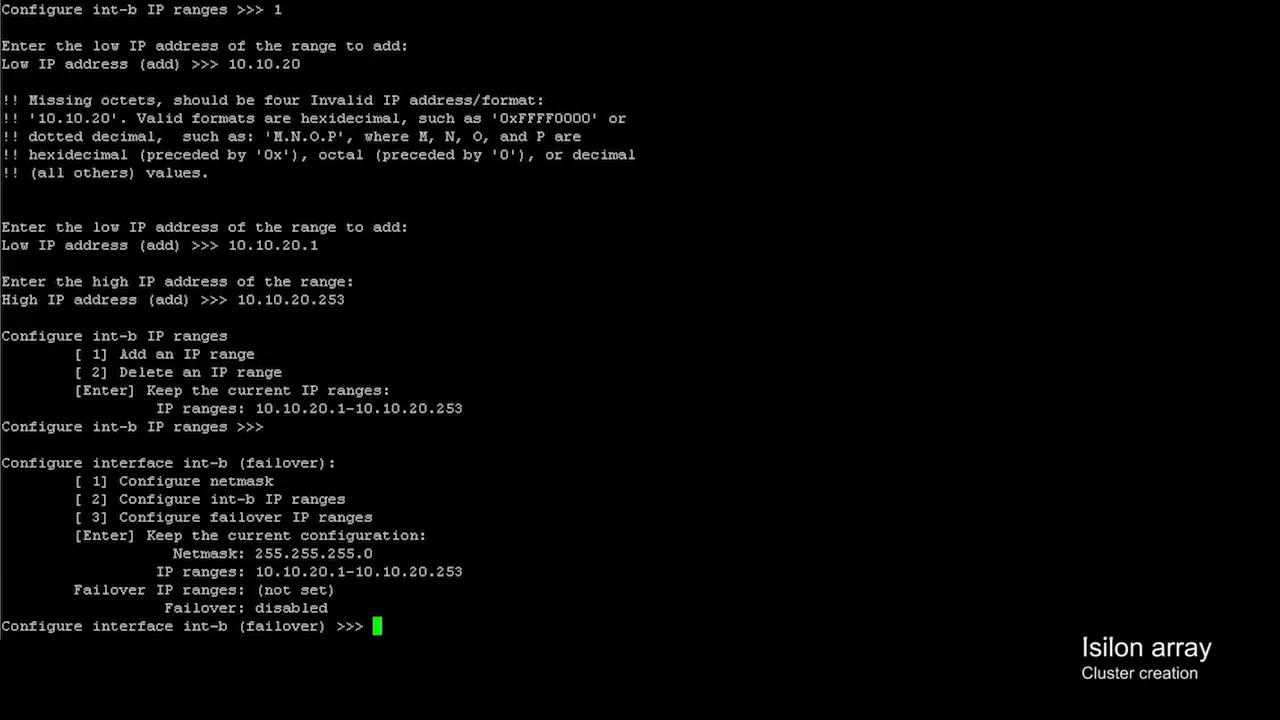
# - Add int-b failover IP range 10.10.30.1–10.10.30.253
pyautogui.write('3')
pyautogui.press('Return')
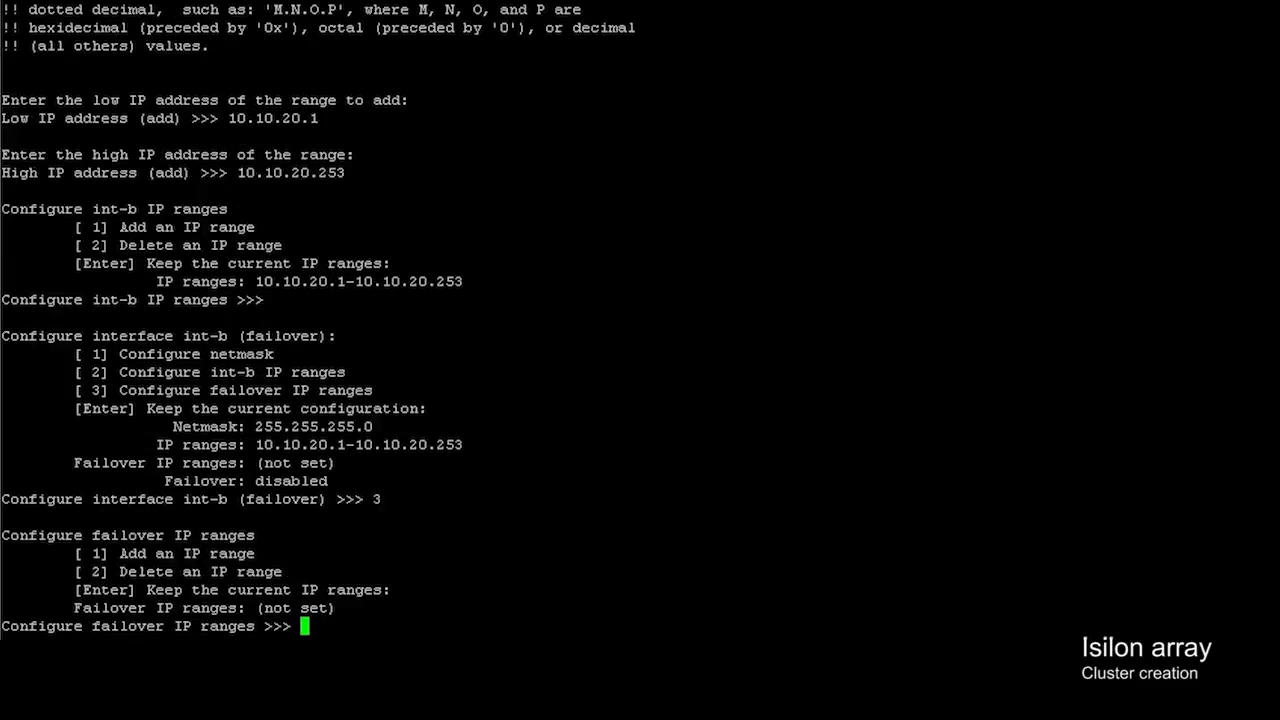
pyautogui.write('1')
pyautogui.press('Return')
pyautogui.write('10.10.30.1')
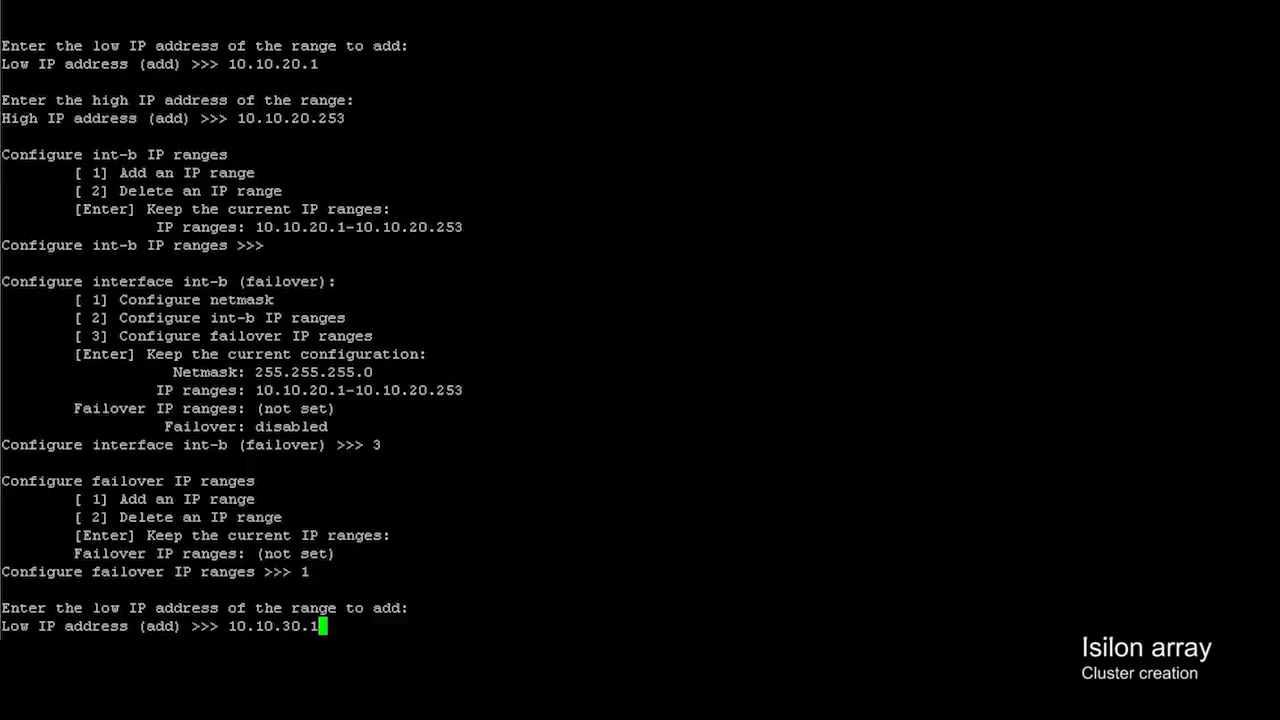
pyautogui.press('Return')
pyautogui.write('10.10.30.1')
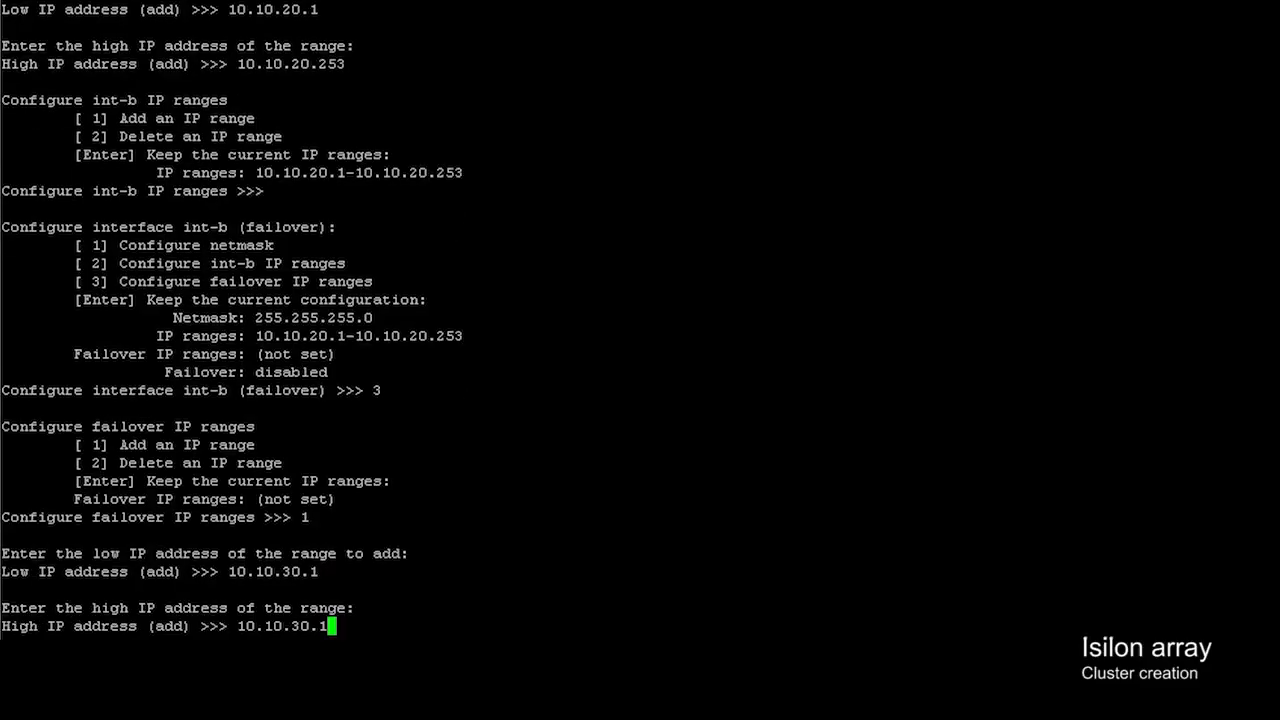
pyautogui.press('BackSpace')
pyautogui.write('253')
pyautogui.press('Return')
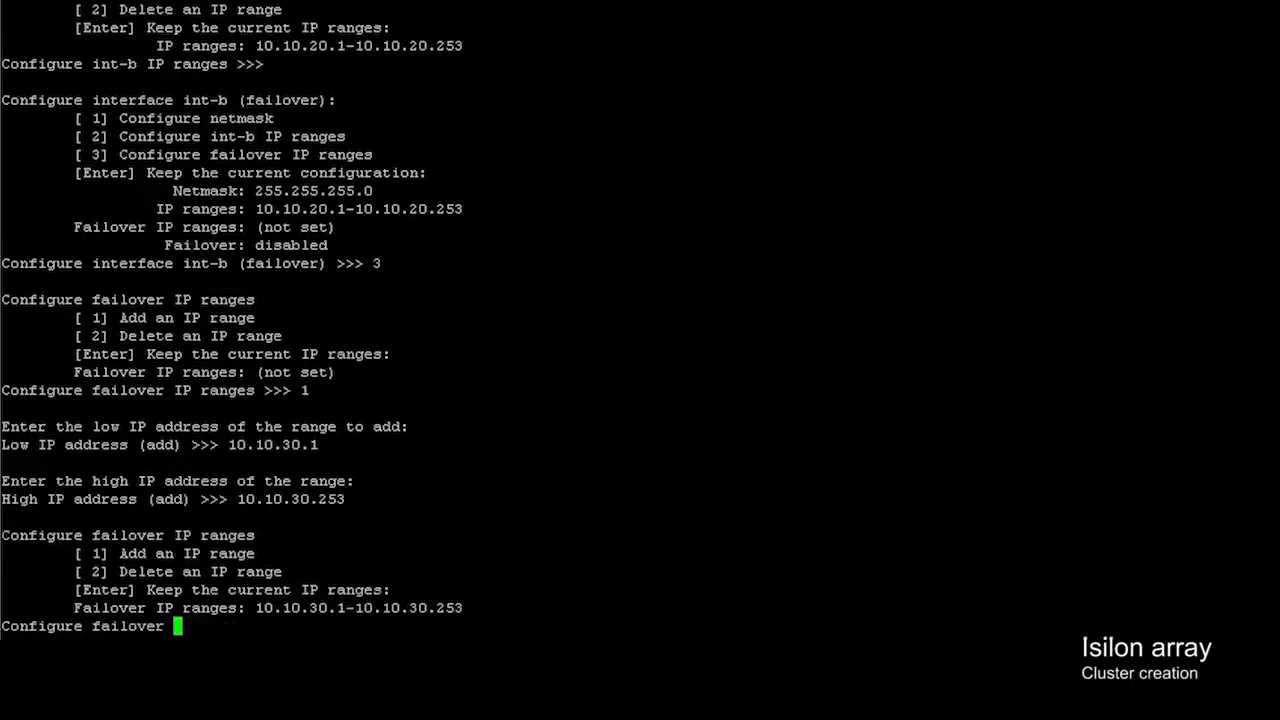
# - Keep the failover ranges and int-b settings, then exit internal interface setup
pyautogui.press('Return')
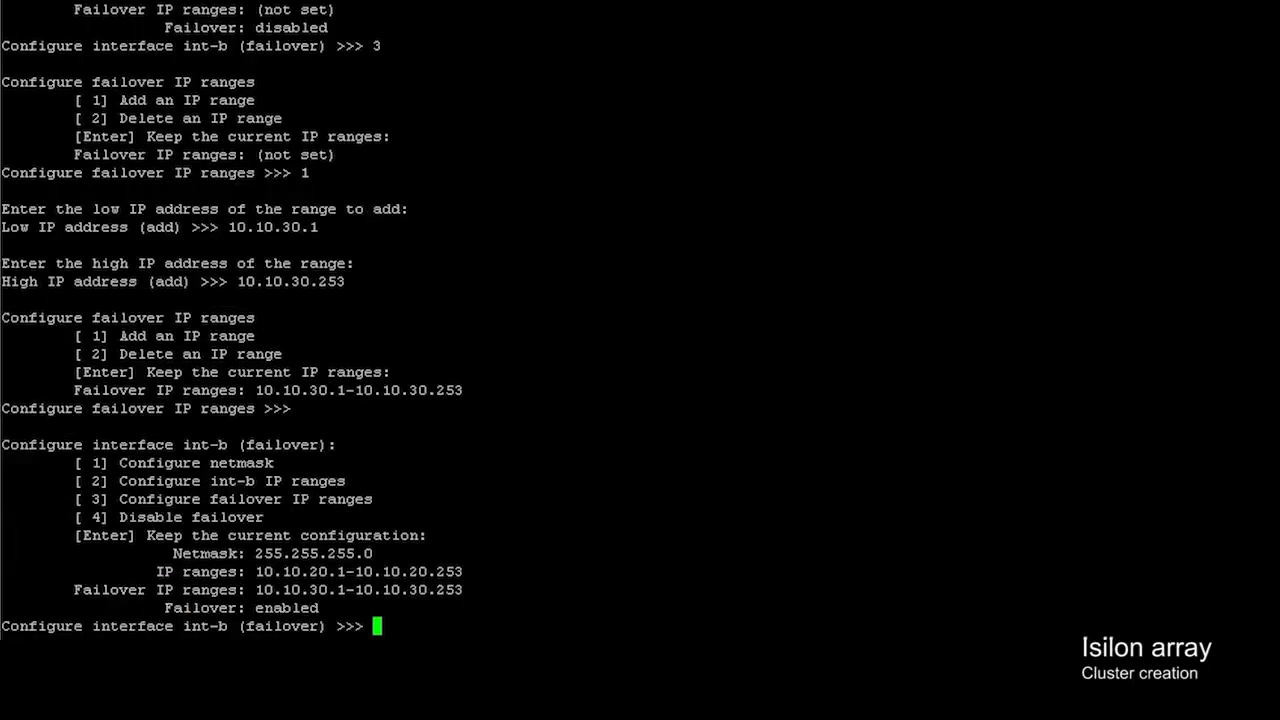
pyautogui.press('Return')
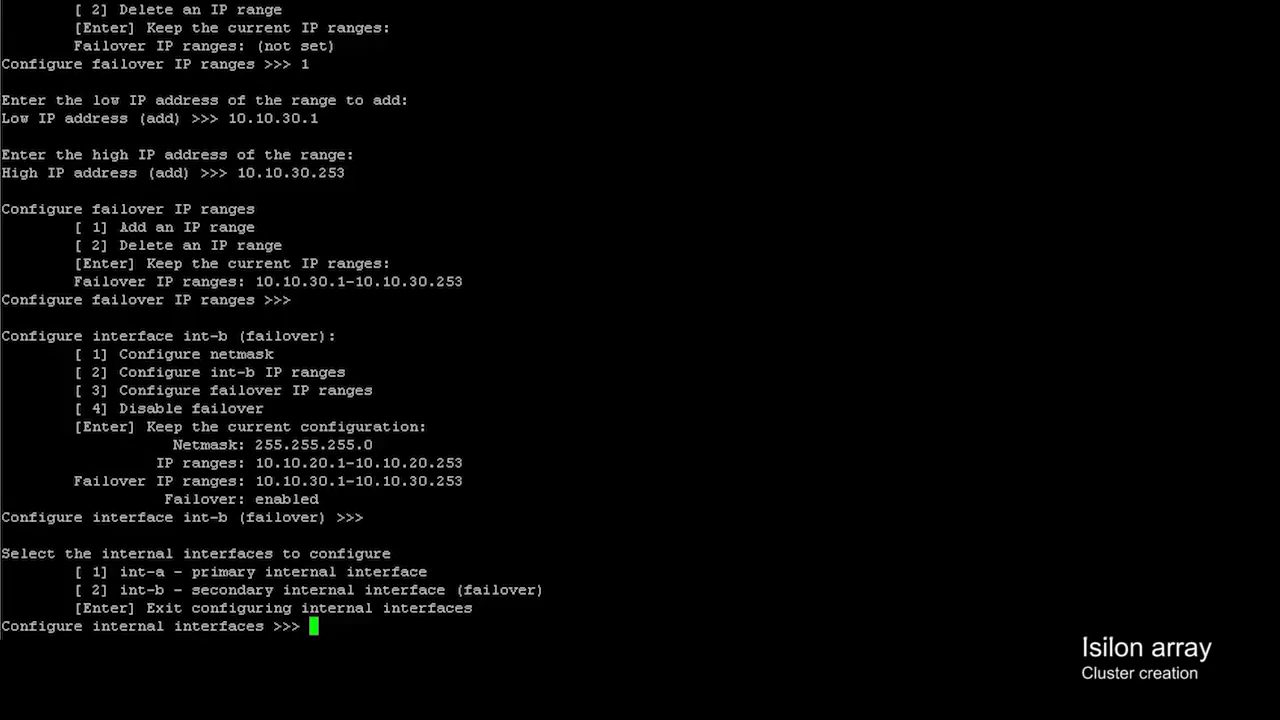
pyautogui.press('Return')
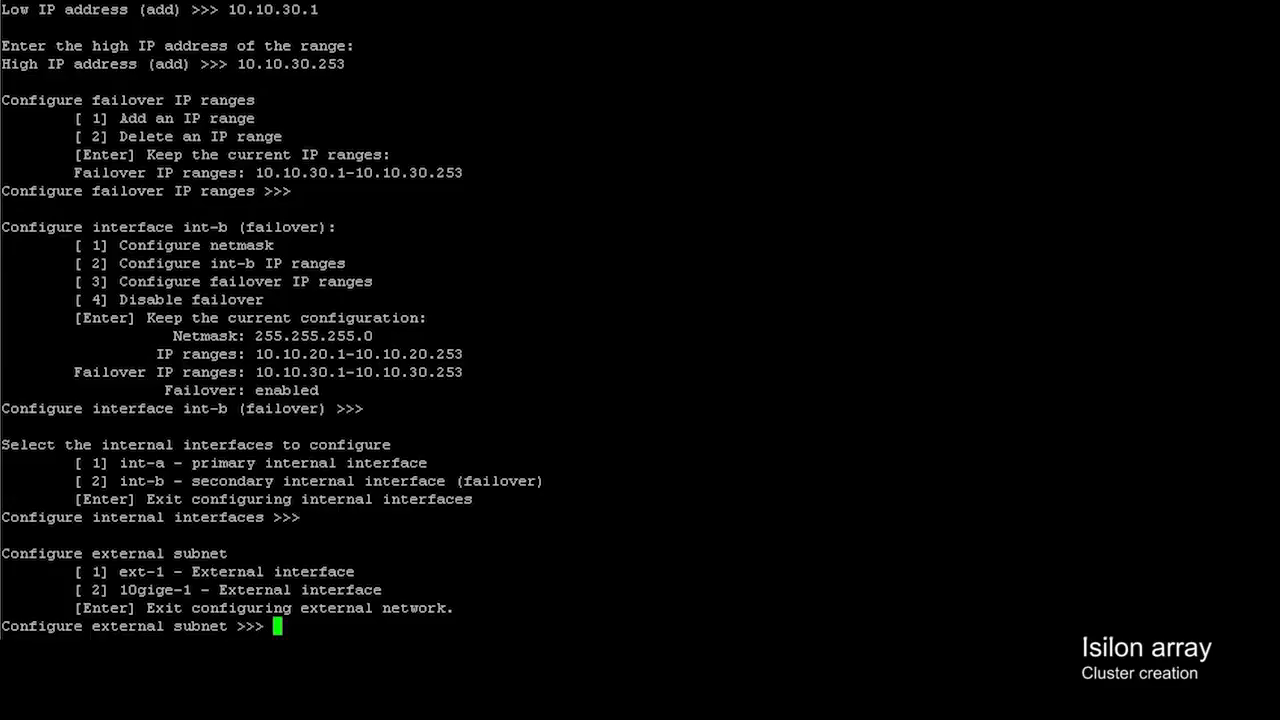
# - Select ext-1 and set its netmask to 255.255.255.0
pyautogui.write('1')
pyautogui.press('Return')
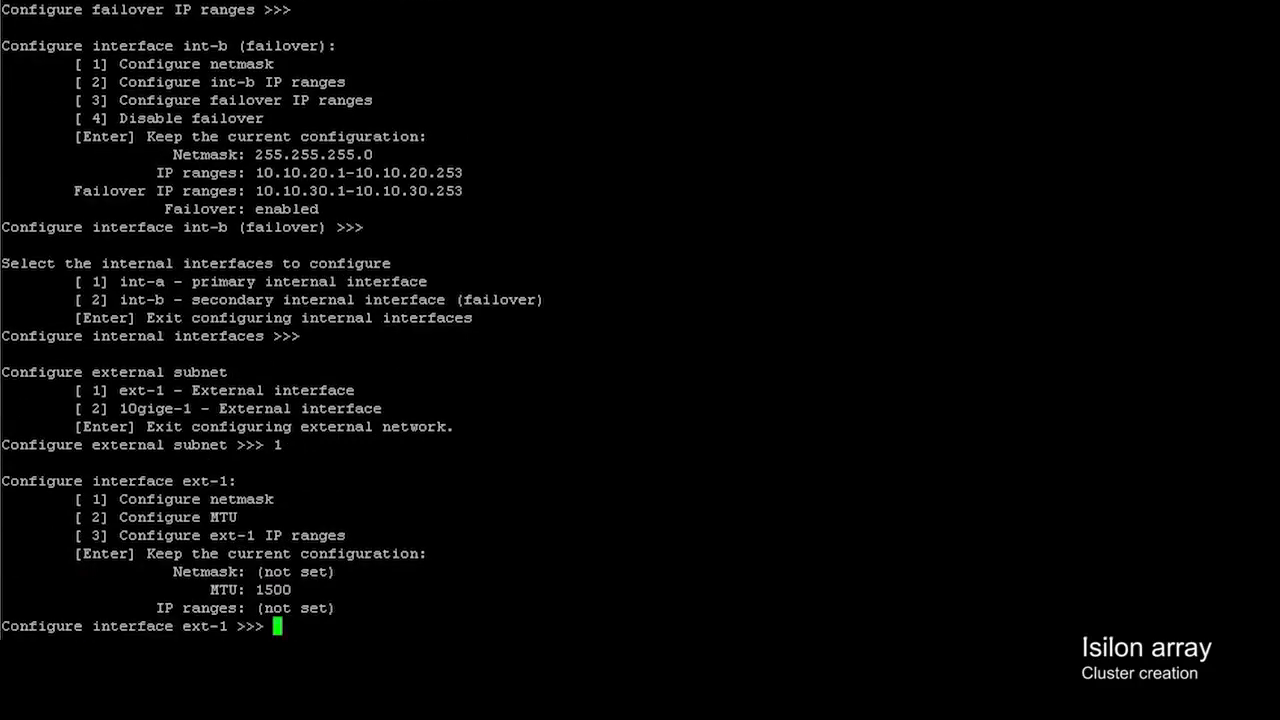
pyautogui.write('1')
pyautogui.press('Return')
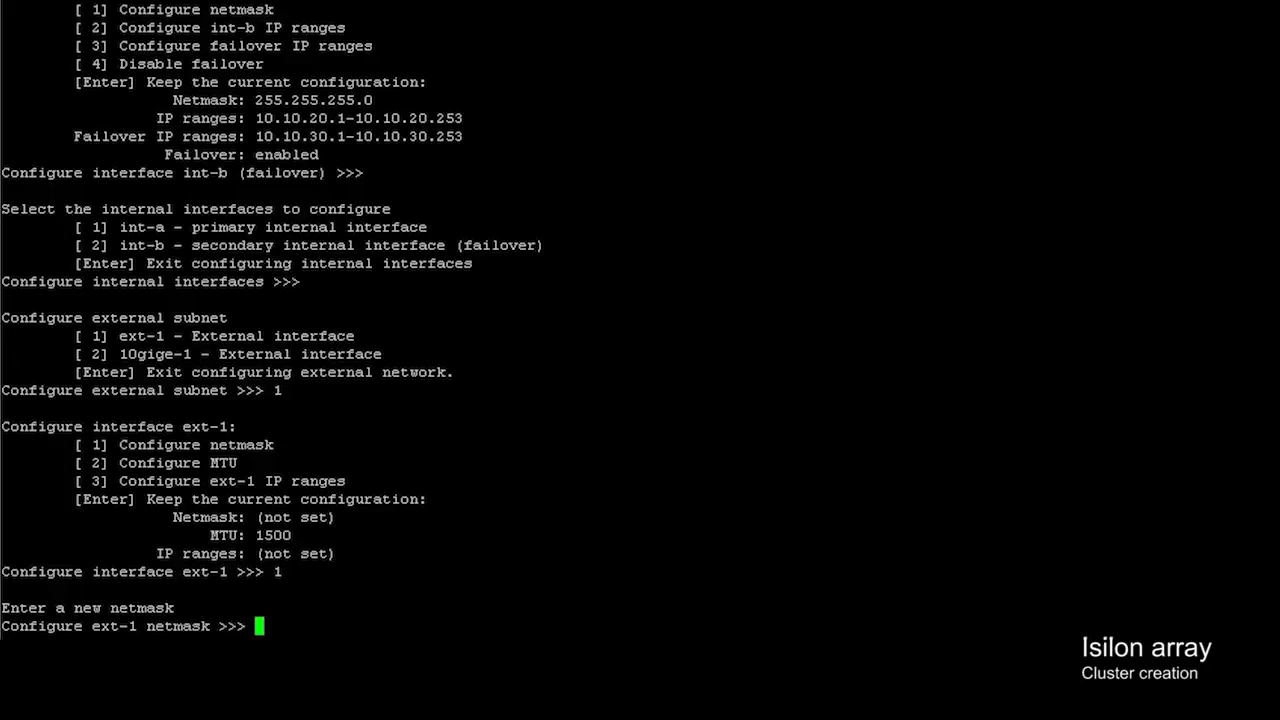
pyautogui.write('255.255.255.0')
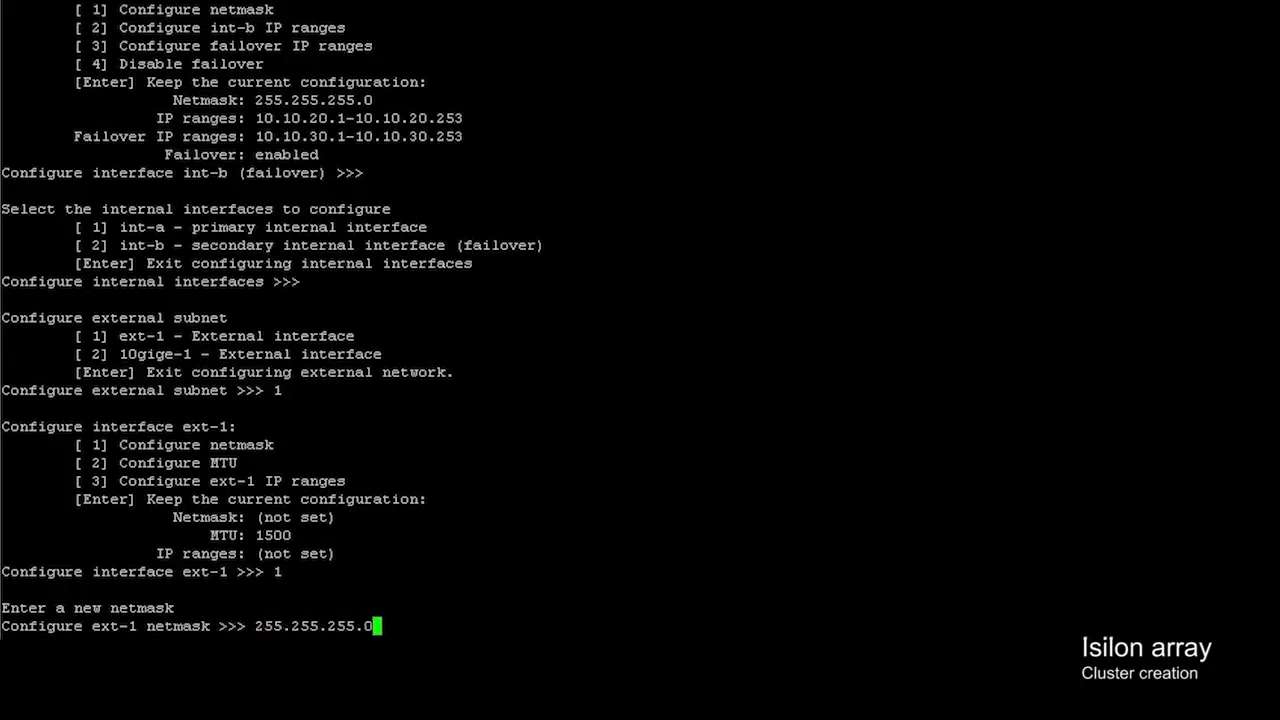
pyautogui.press('Return')
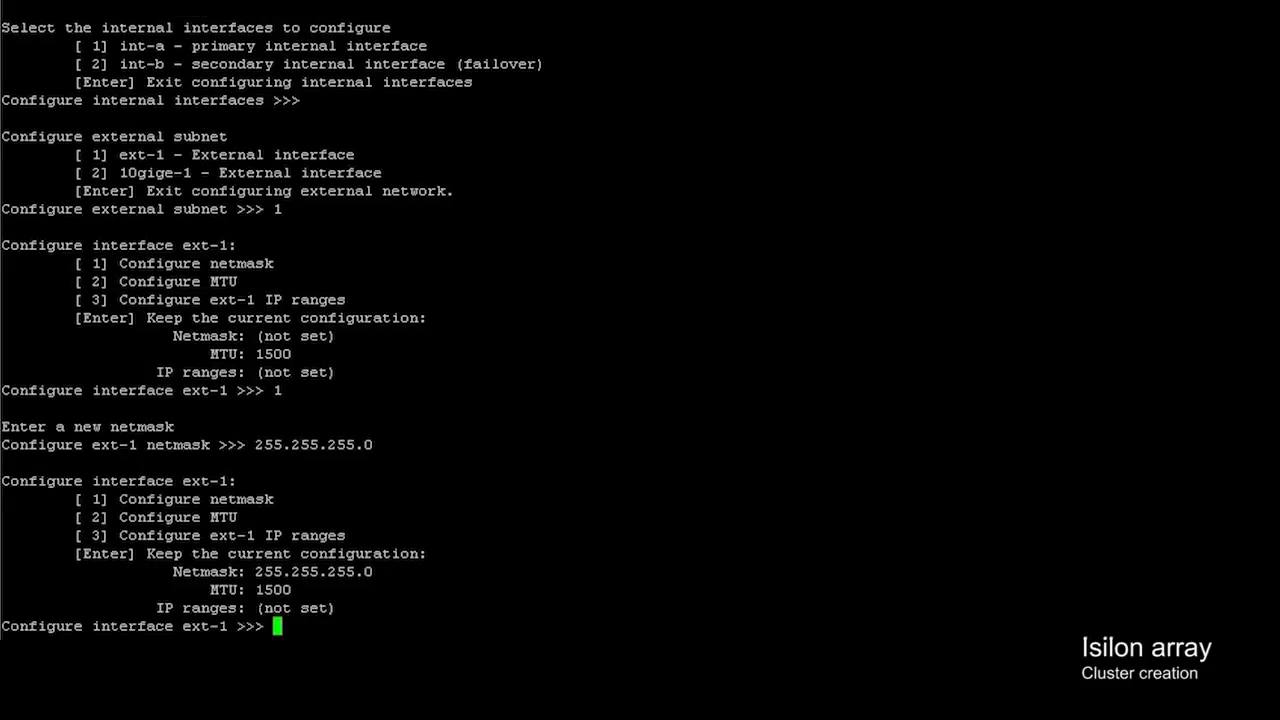
# - Add ext-1 IP range 100.67.170.140–100.67.170.148
pyautogui.write('3')
pyautogui.press('Return')
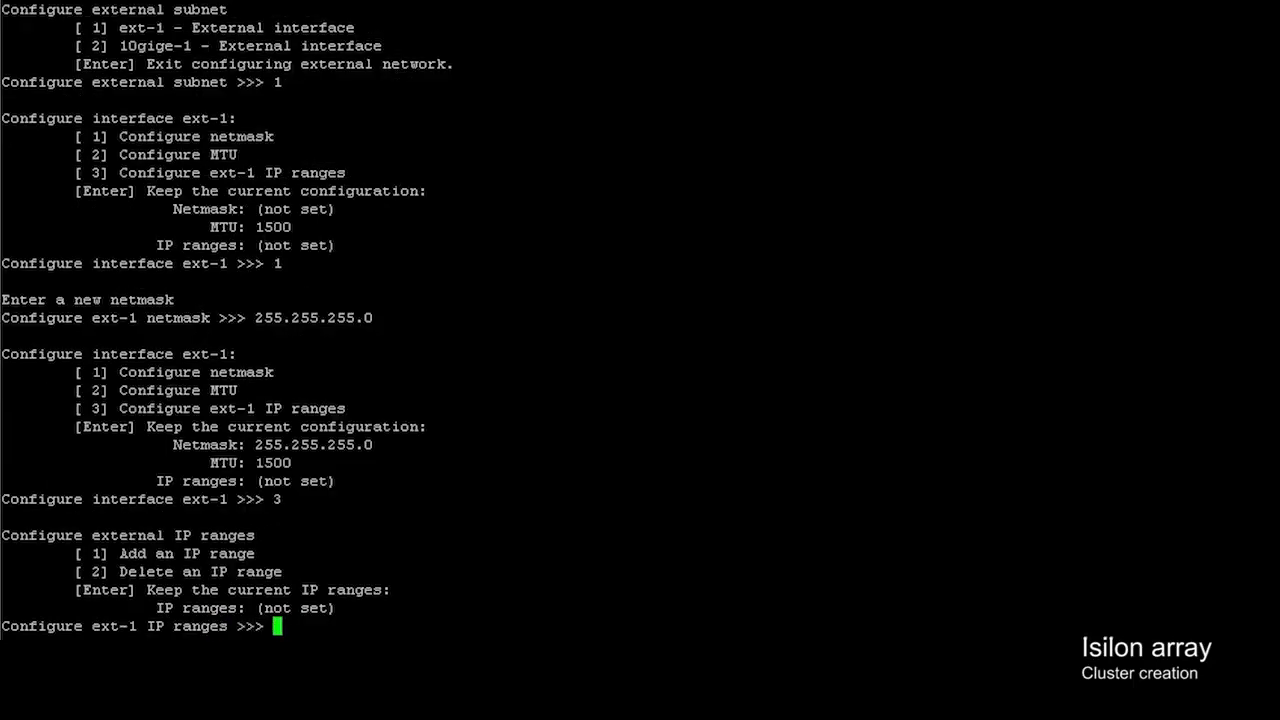
pyautogui.write('1')
pyautogui.press('Return')
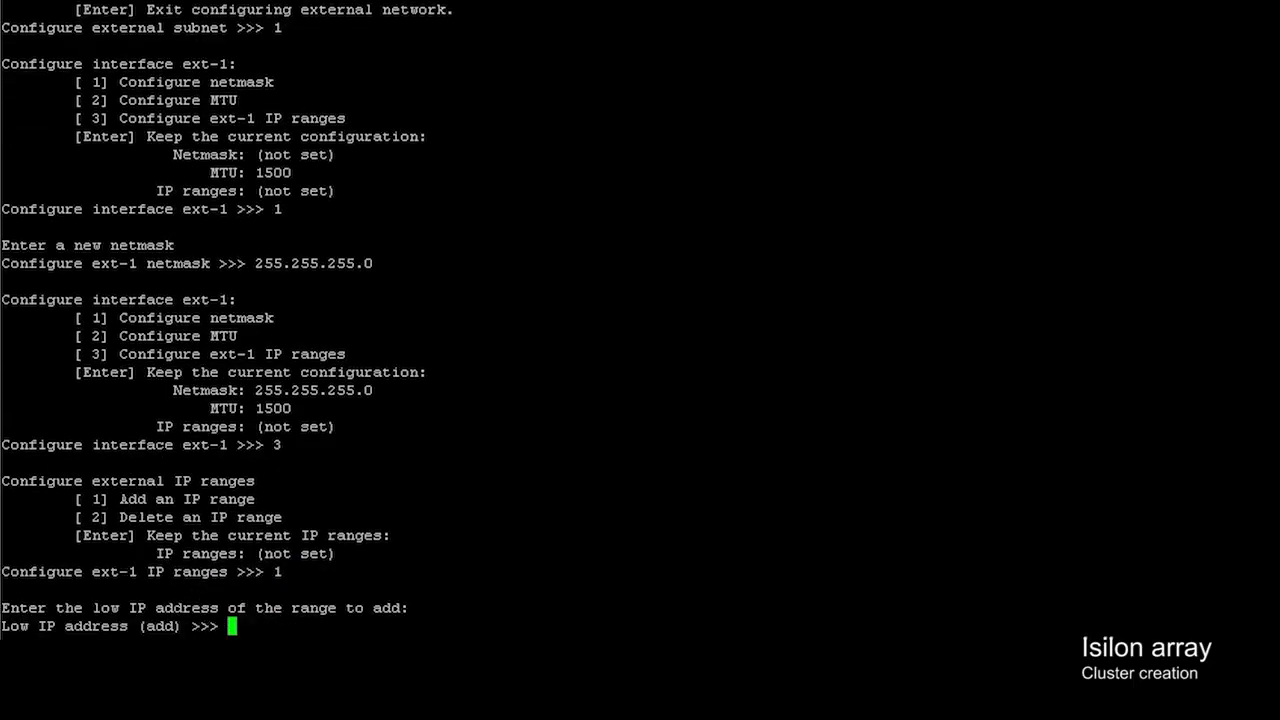
pyautogui.write('100.67.170.140')
pyautogui.press('Return')
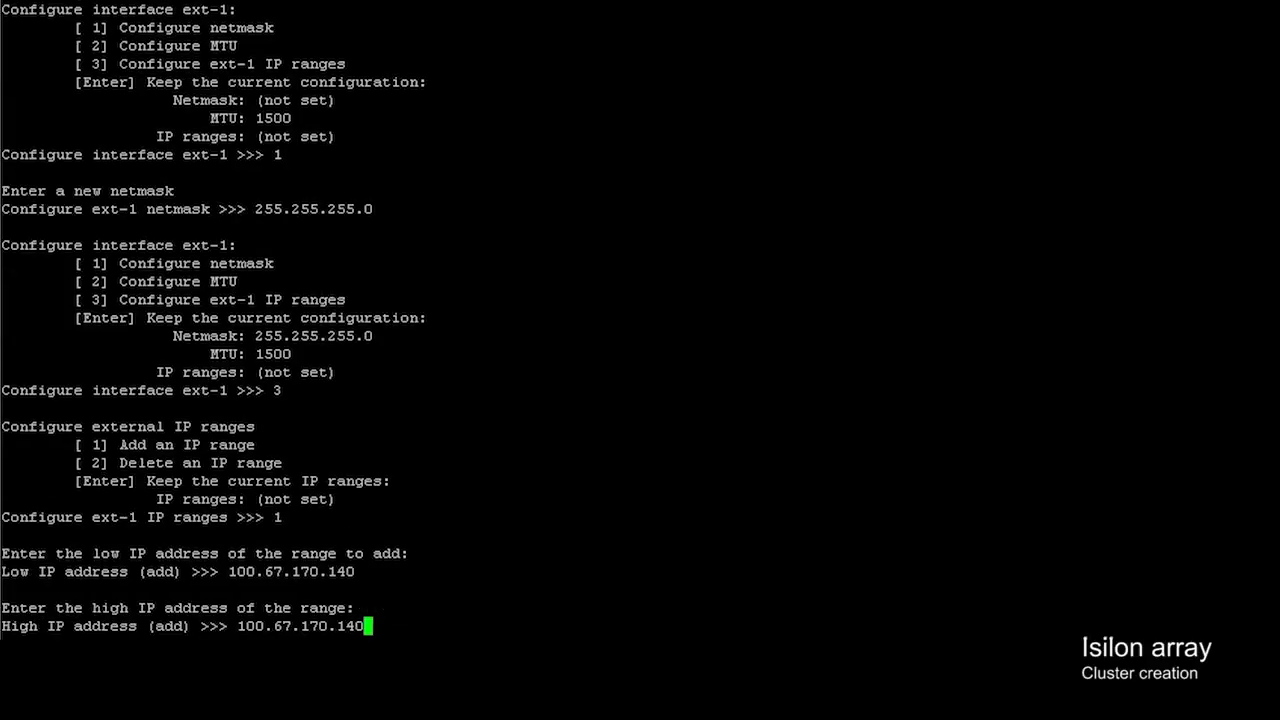
pyautogui.press('BackSpace')
pyautogui.write('8')
pyautogui.press('Return')
pyautogui.press('Return')
pyautogui.press('Return')
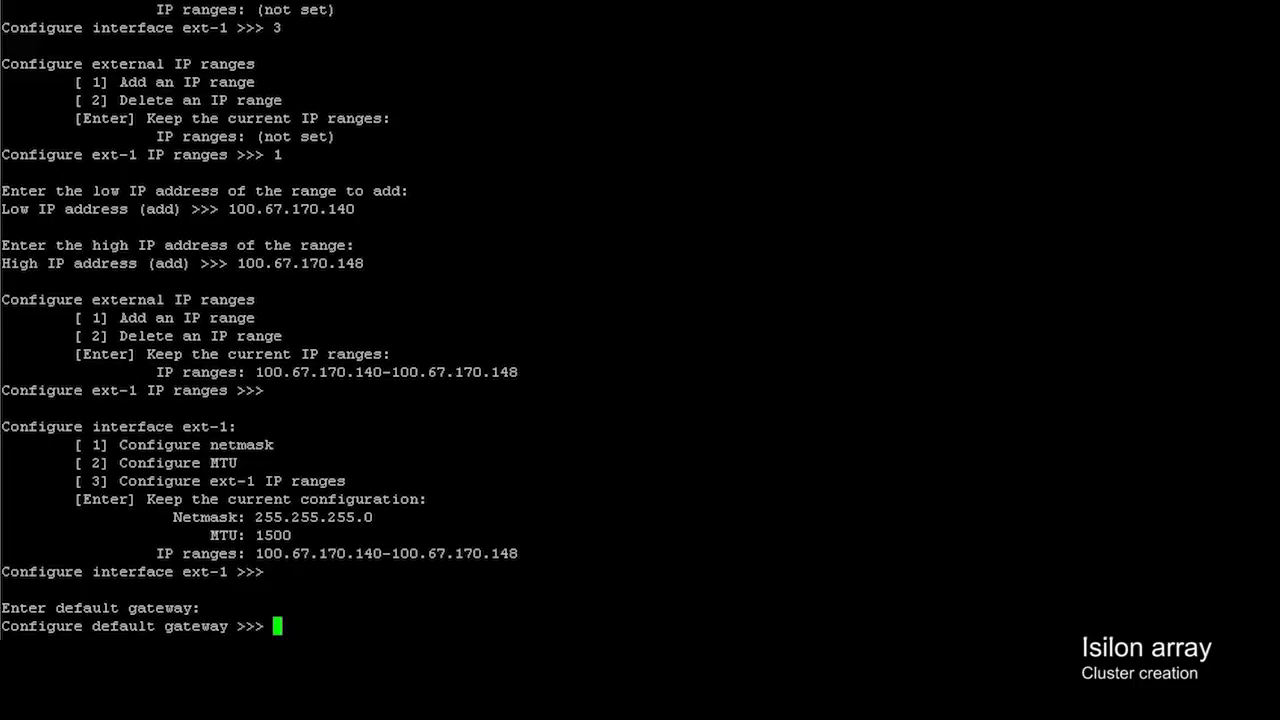
# - Set the default gateway to 100.67.170.254
pyautogui.write('100.67.170.254')
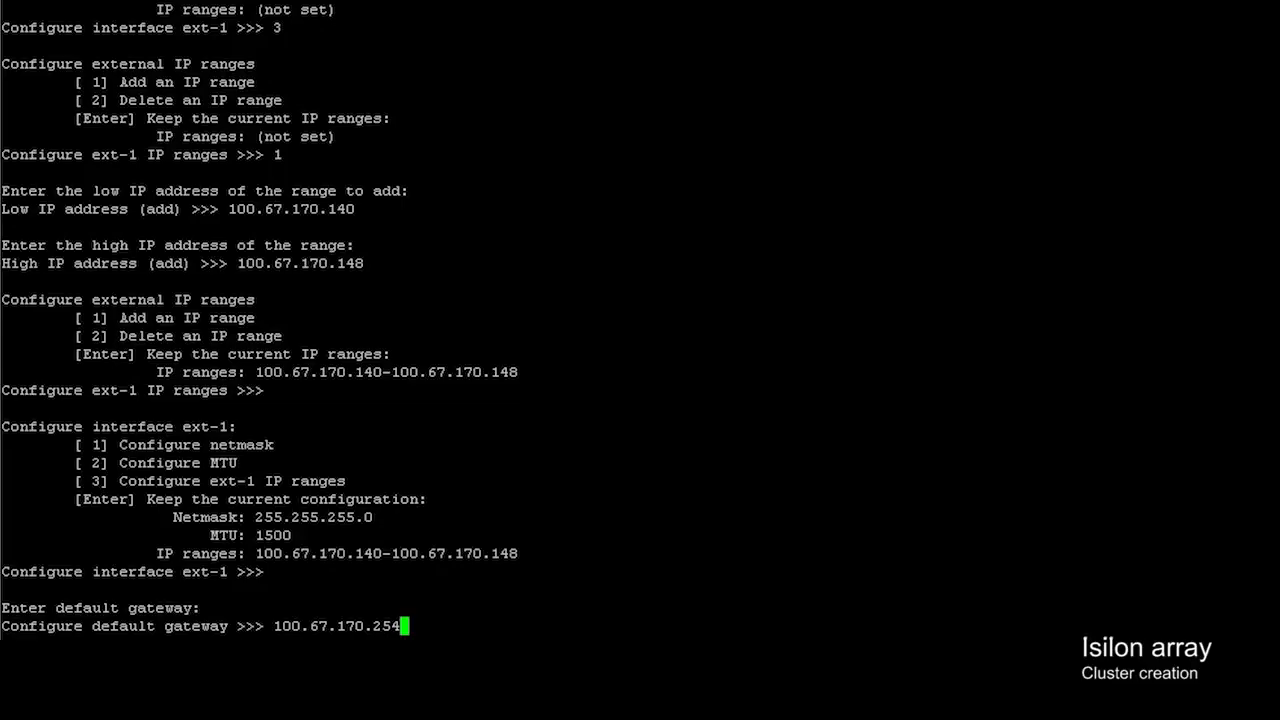
pyautogui.press('Return')
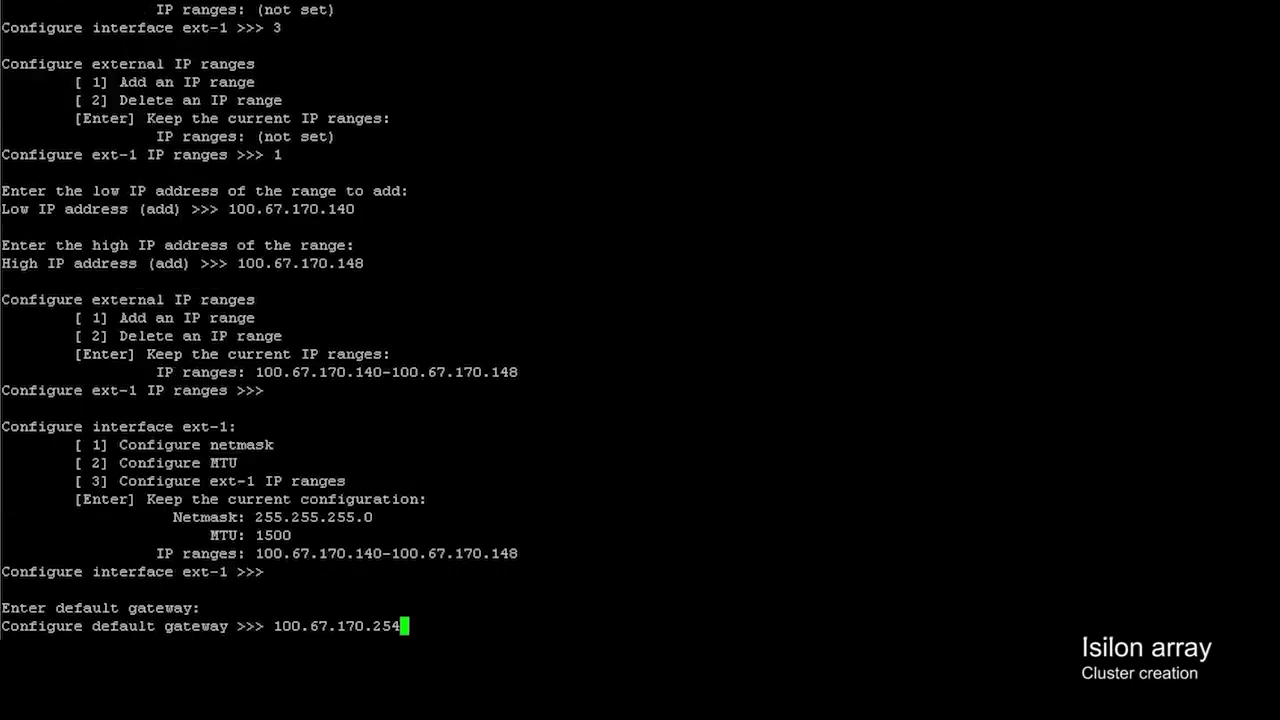
pyautogui.press('Return')
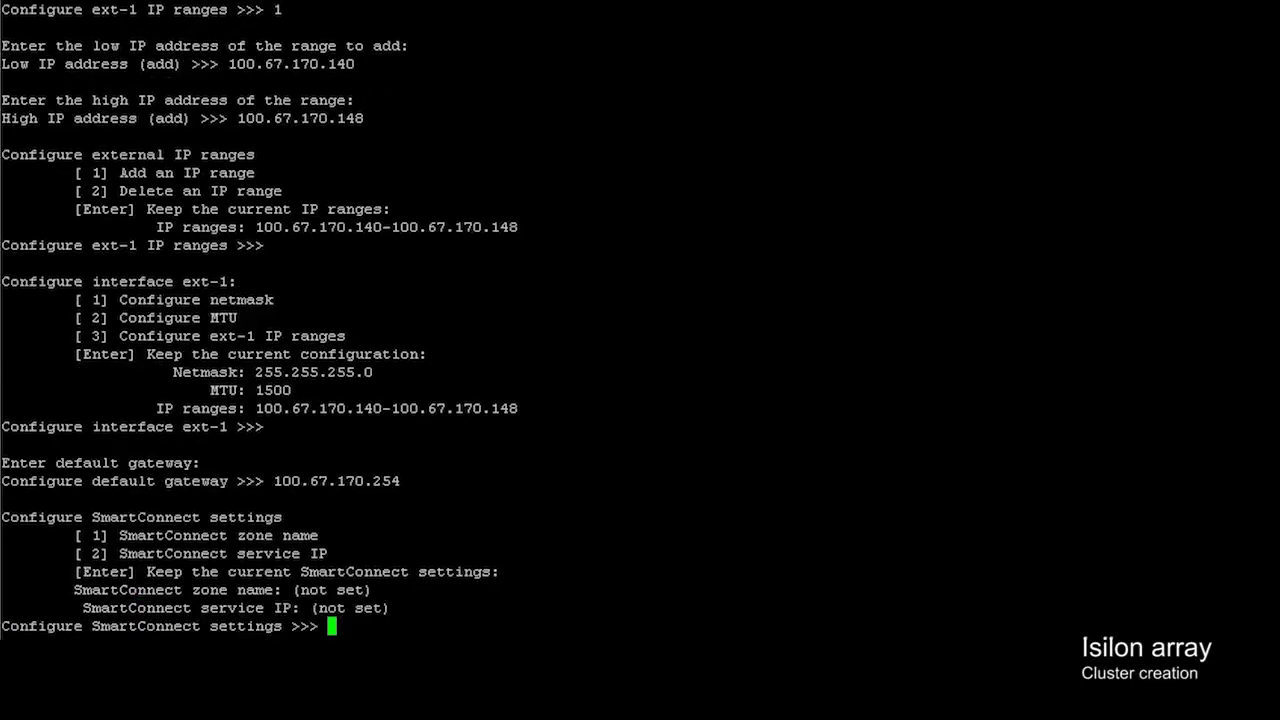
# - Set SmartConnect zone name mgmtzone1.dell.local and service IP 100.67.170.149
pyautogui.write('1')
pyautogui.press('Return')
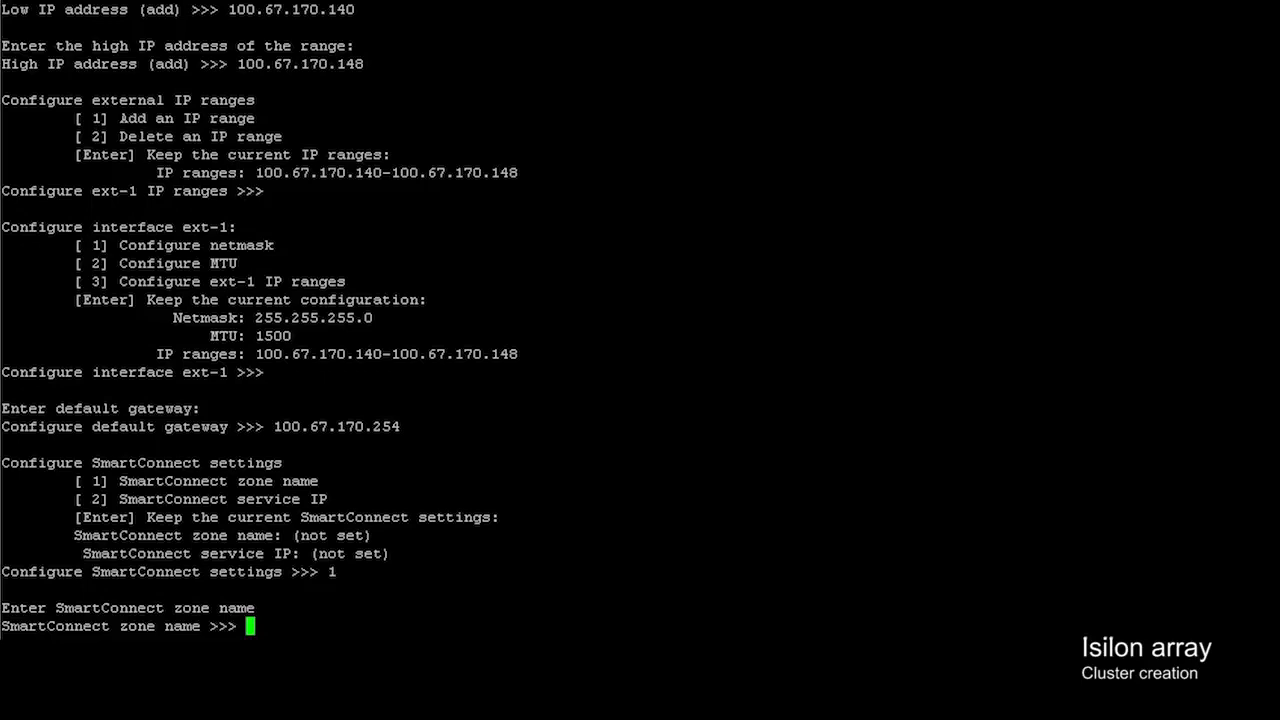
pyautogui.write('mgmtzone1')
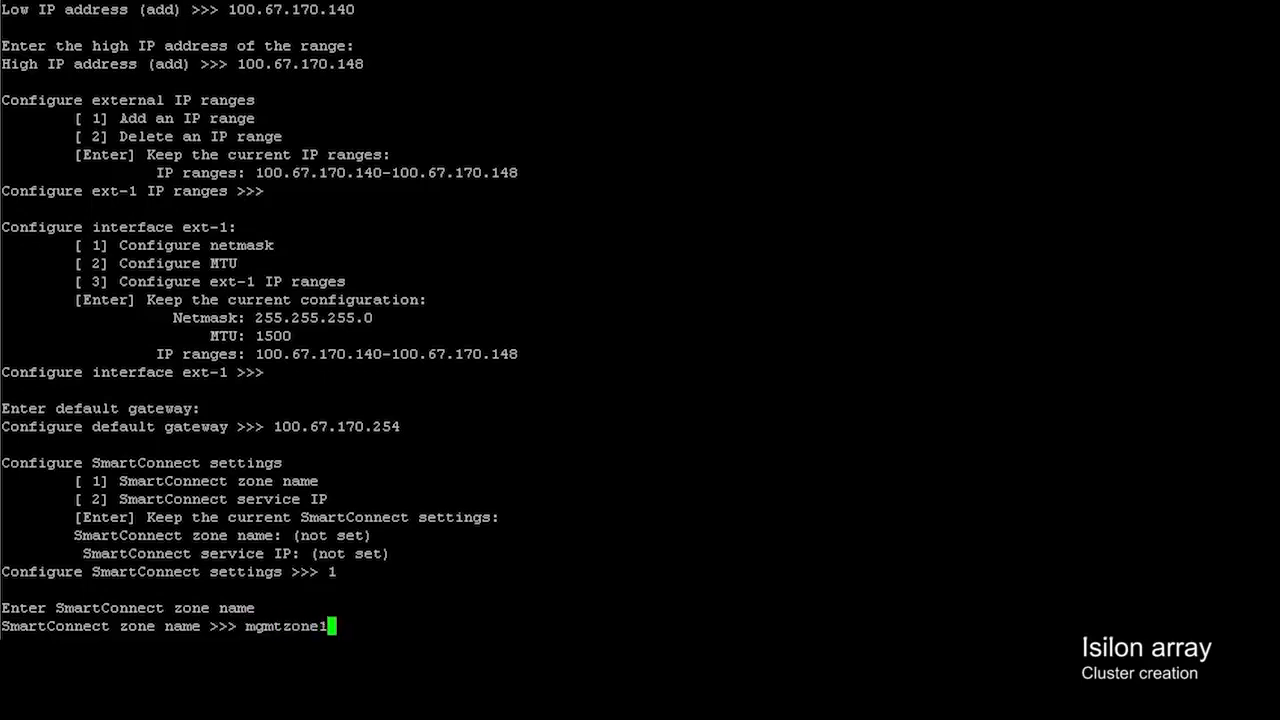
pyautogui.write('.dell.local')
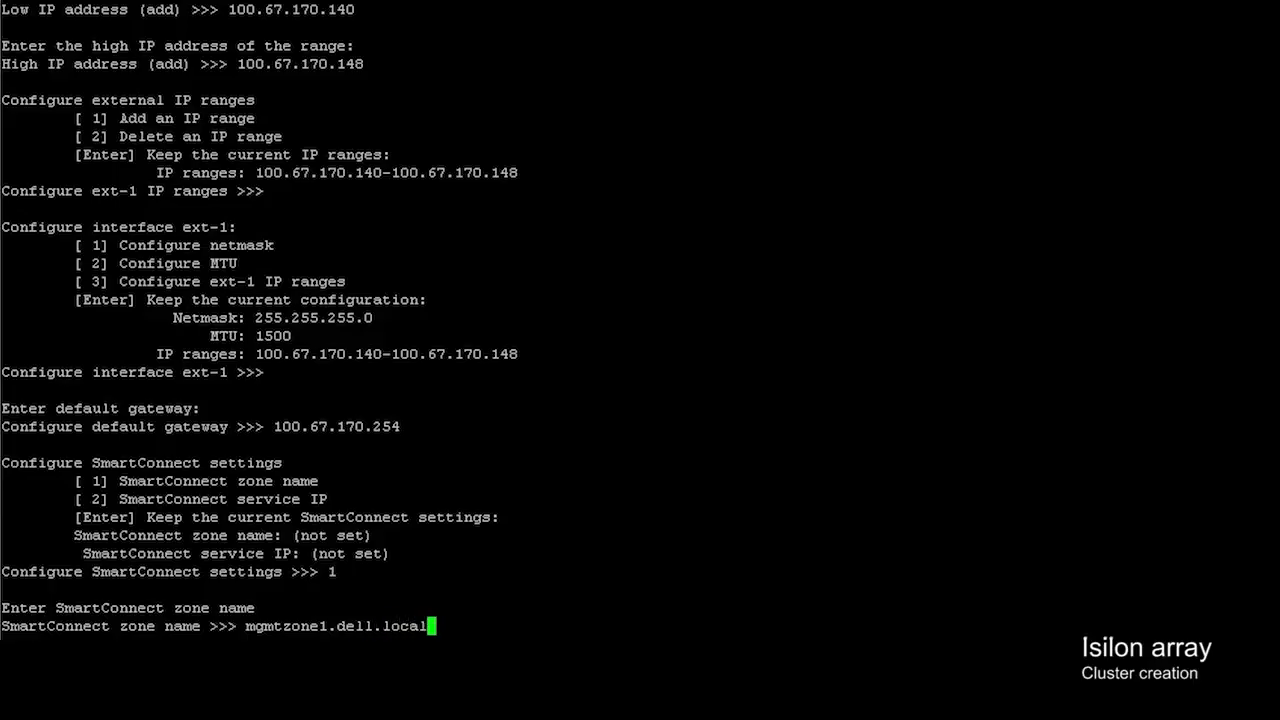
pyautogui.press('Return')
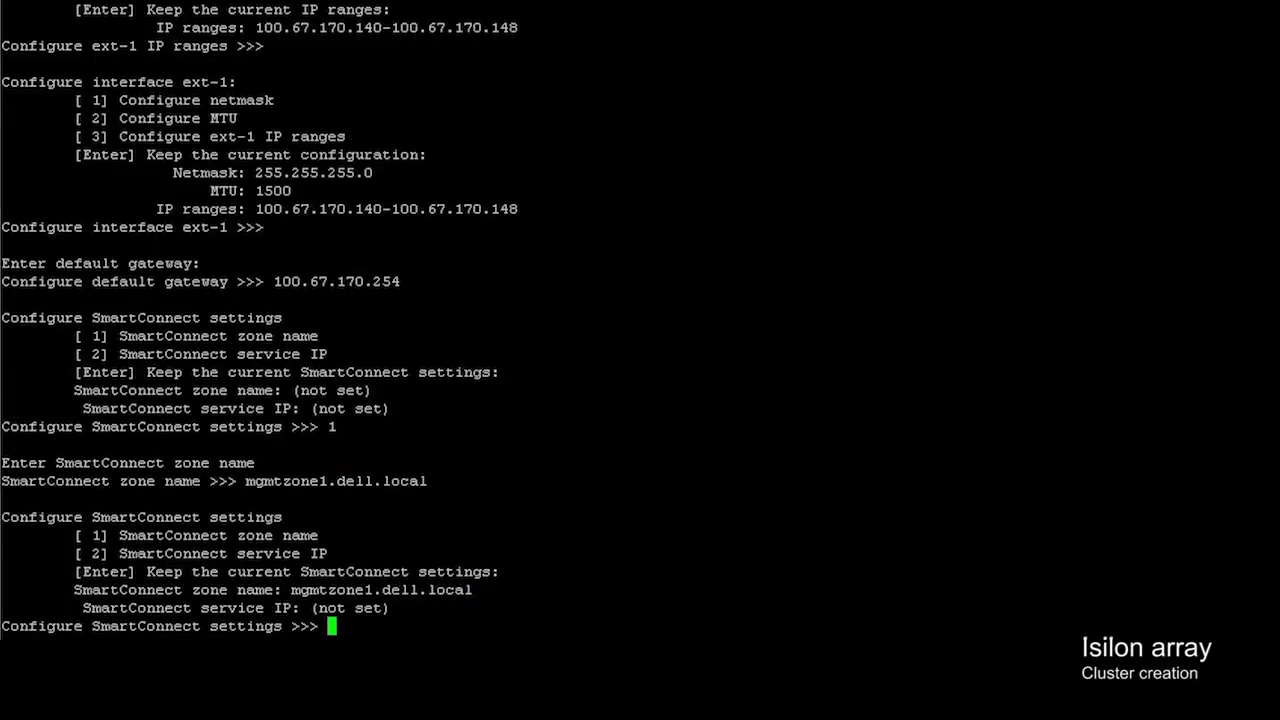
pyautogui.write('2')
pyautogui.press('Return')
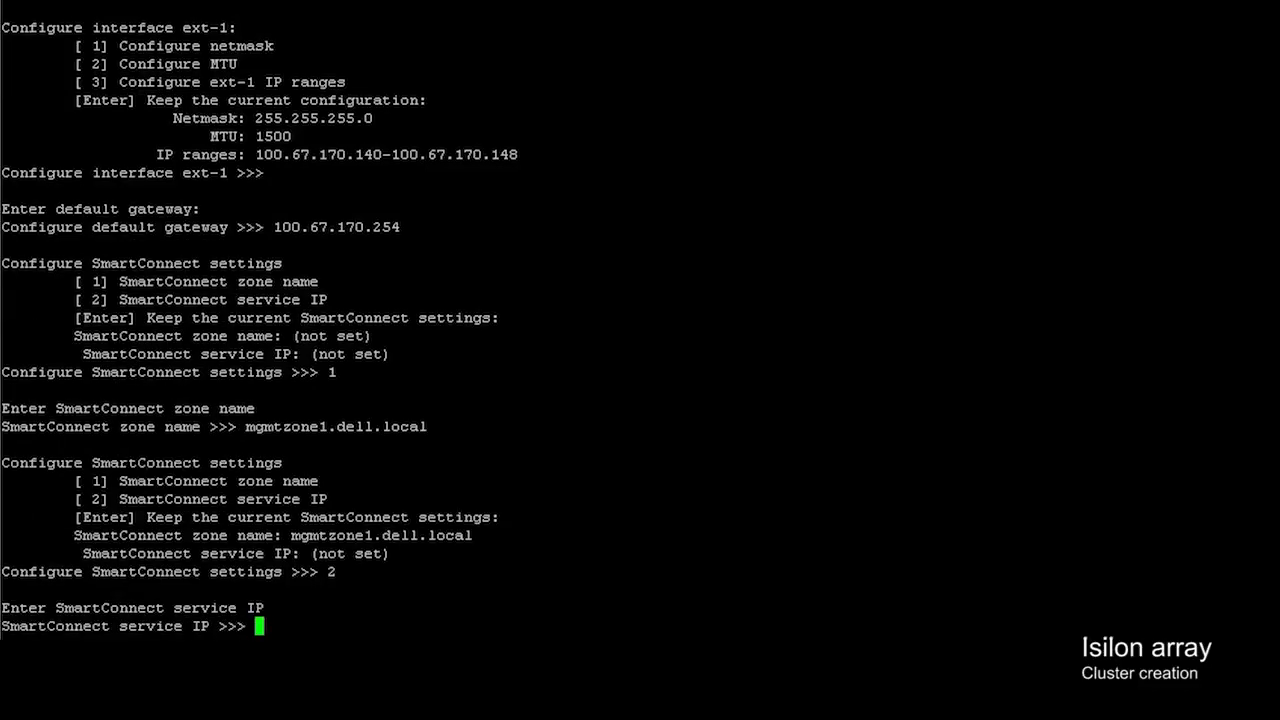
pyautogui.write('100.67.170.149')
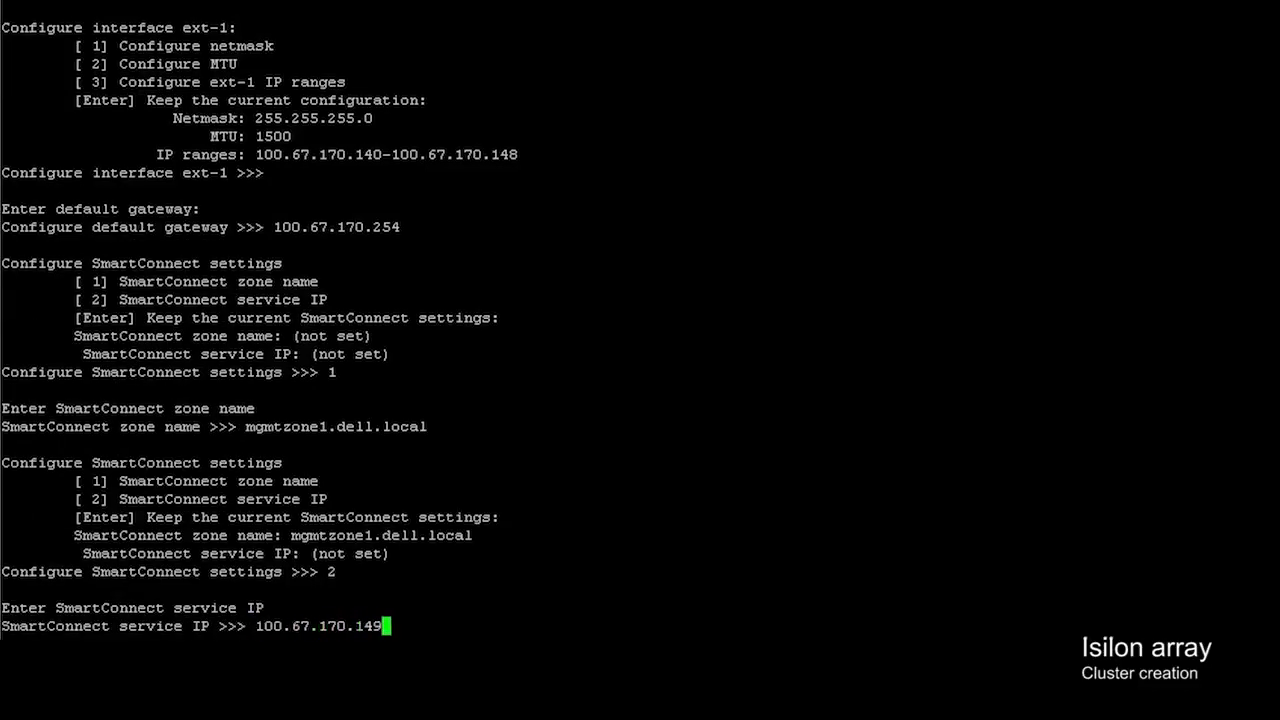
pyautogui.press('Return')
pyautogui.press('Return')
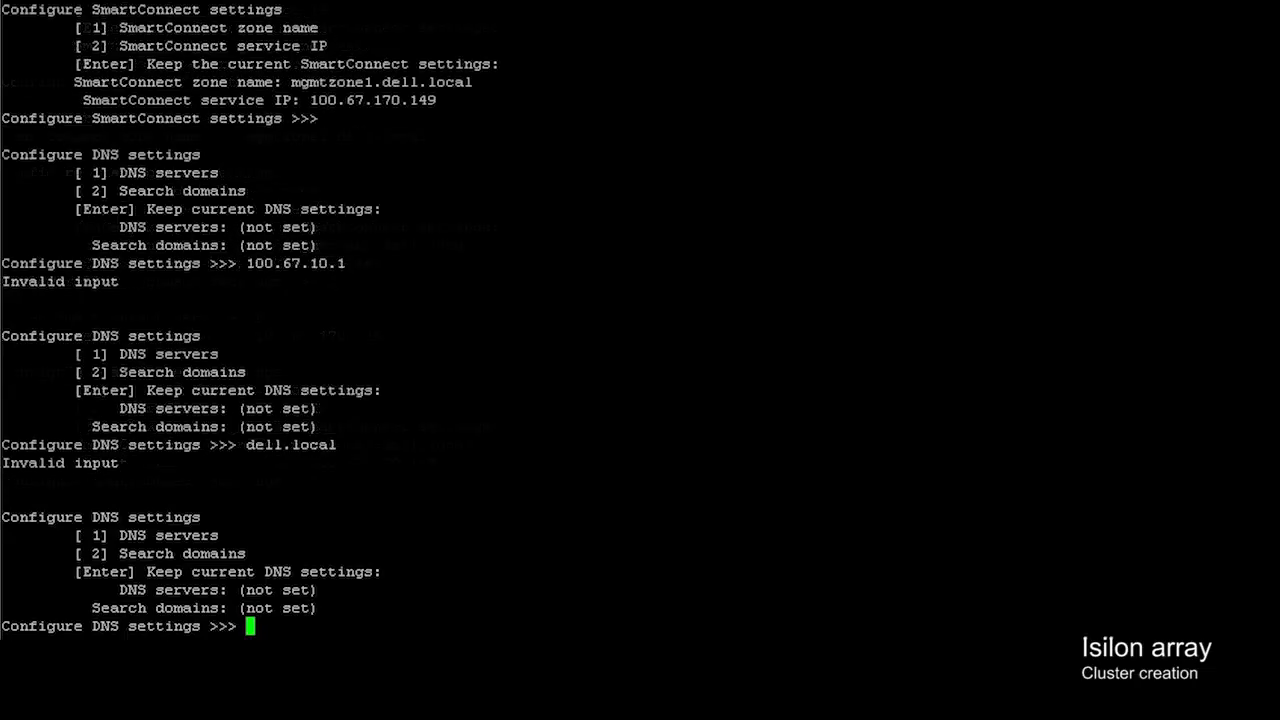
# - Enter DNS server 100.67.10.1 and search domain dell.local
pyautogui.write('1')
pyautogui.press('Return')
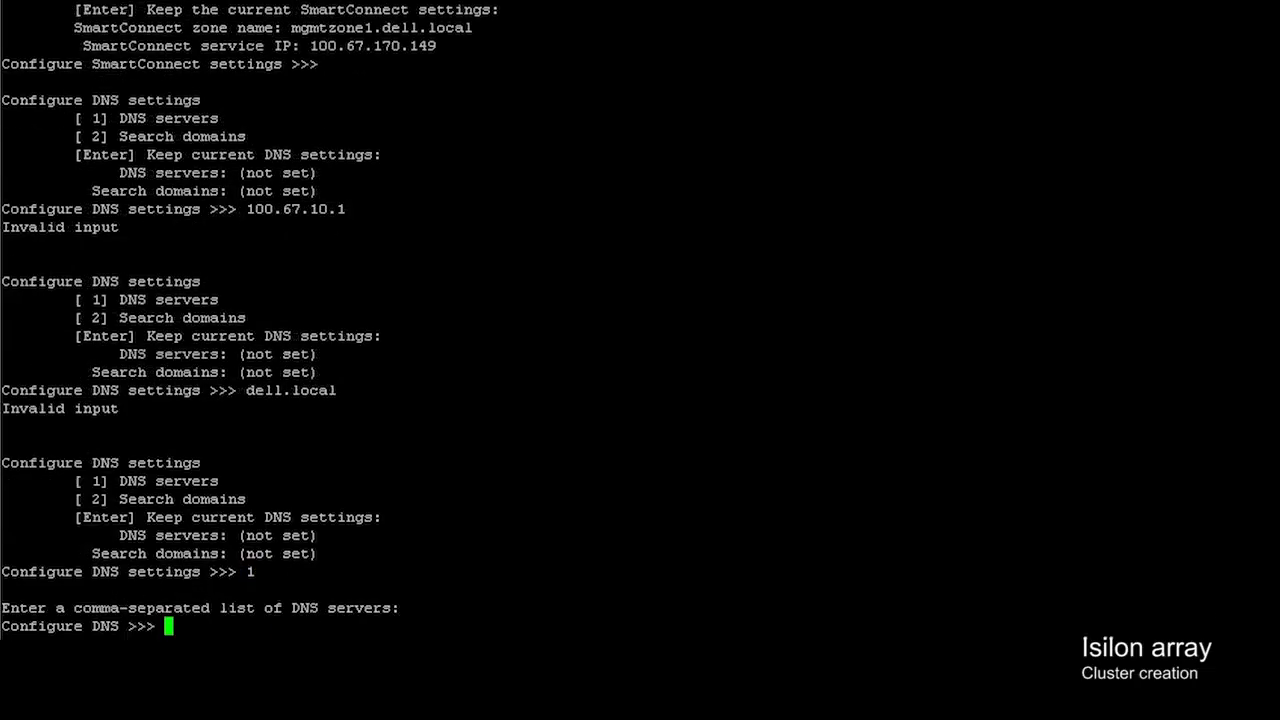
pyautogui.write('100.67.10.1')
pyautogui.press('Return')
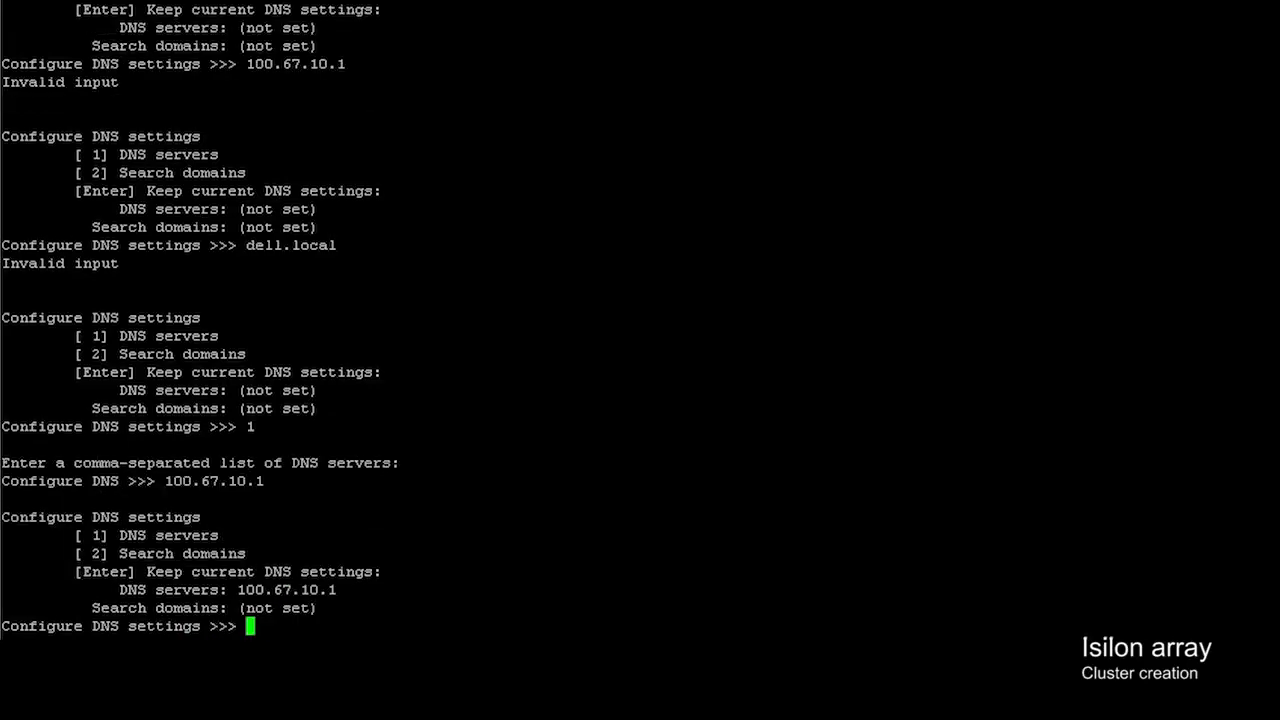
pyautogui.write('2')
pyautogui.press('Return')
pyautogui.write('dell.local')
pyautogui.press('Return')
pyautogui.press('Return')
pyautogui.press('Return')
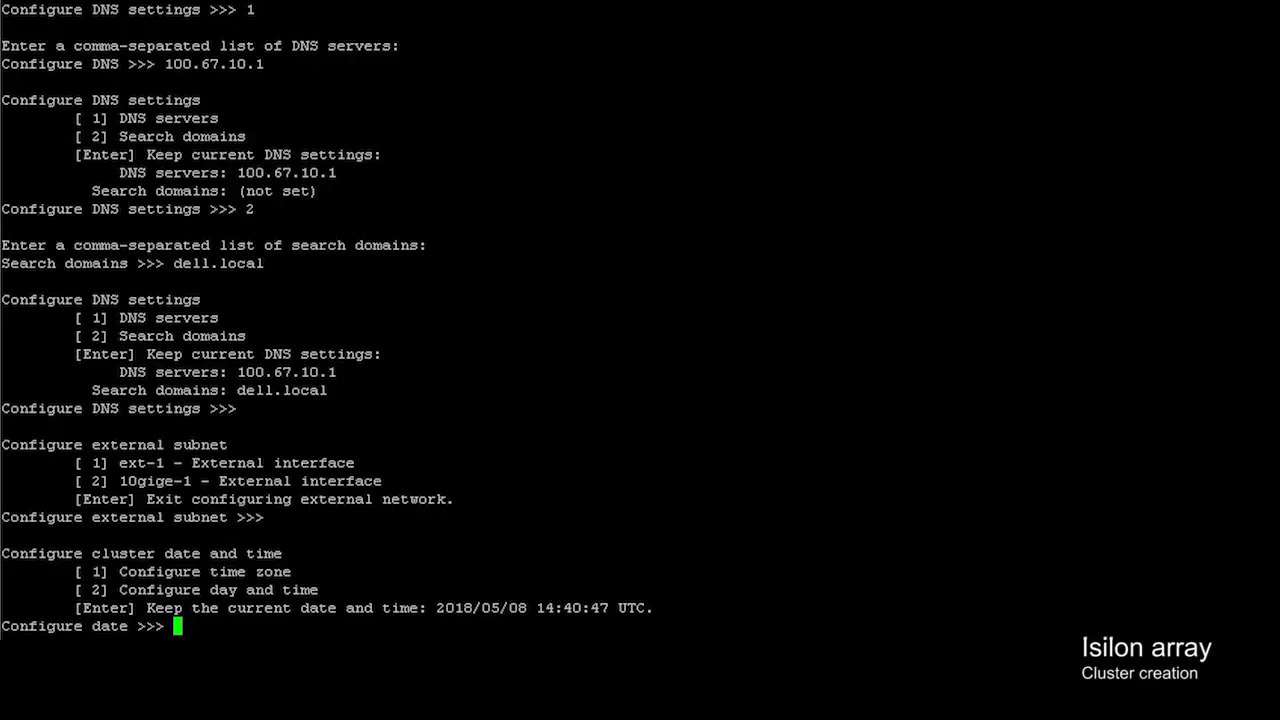
# - Keep the current date and Manual join mode, then commit the configuration with 'yes'
pyautogui.press('Return')
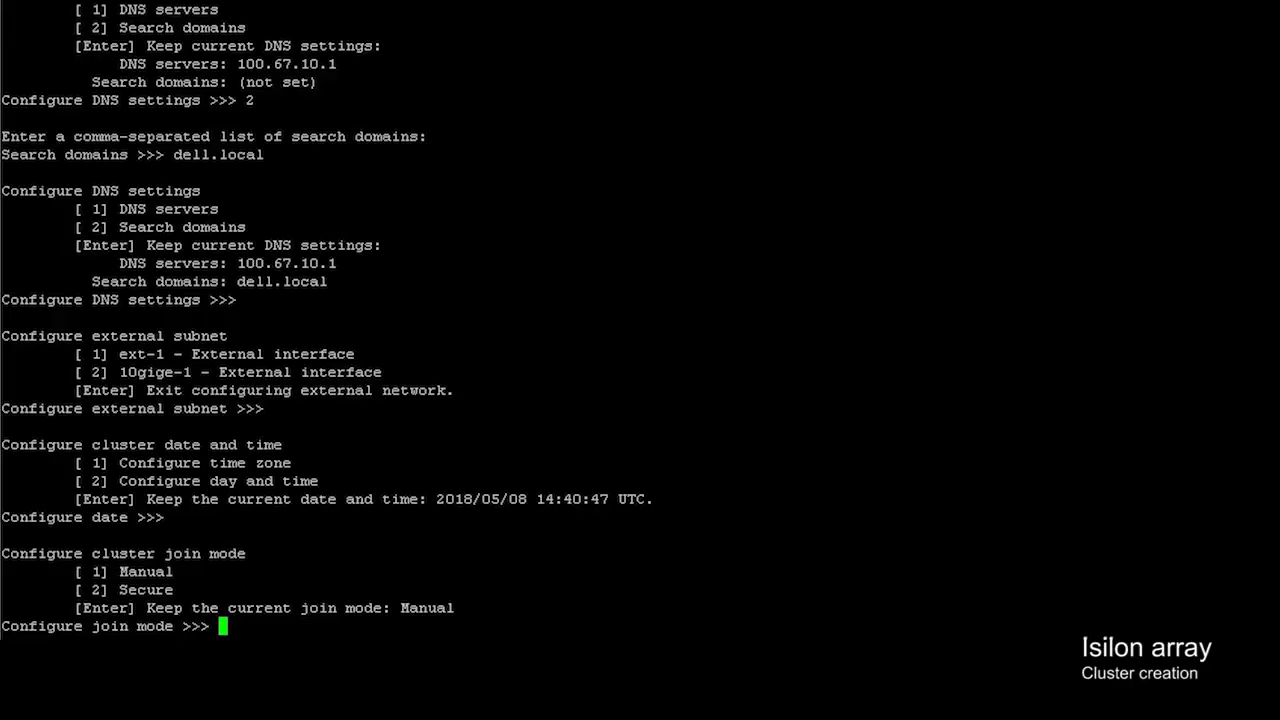
pyautogui.press('Return')
pyautogui.write('yes')
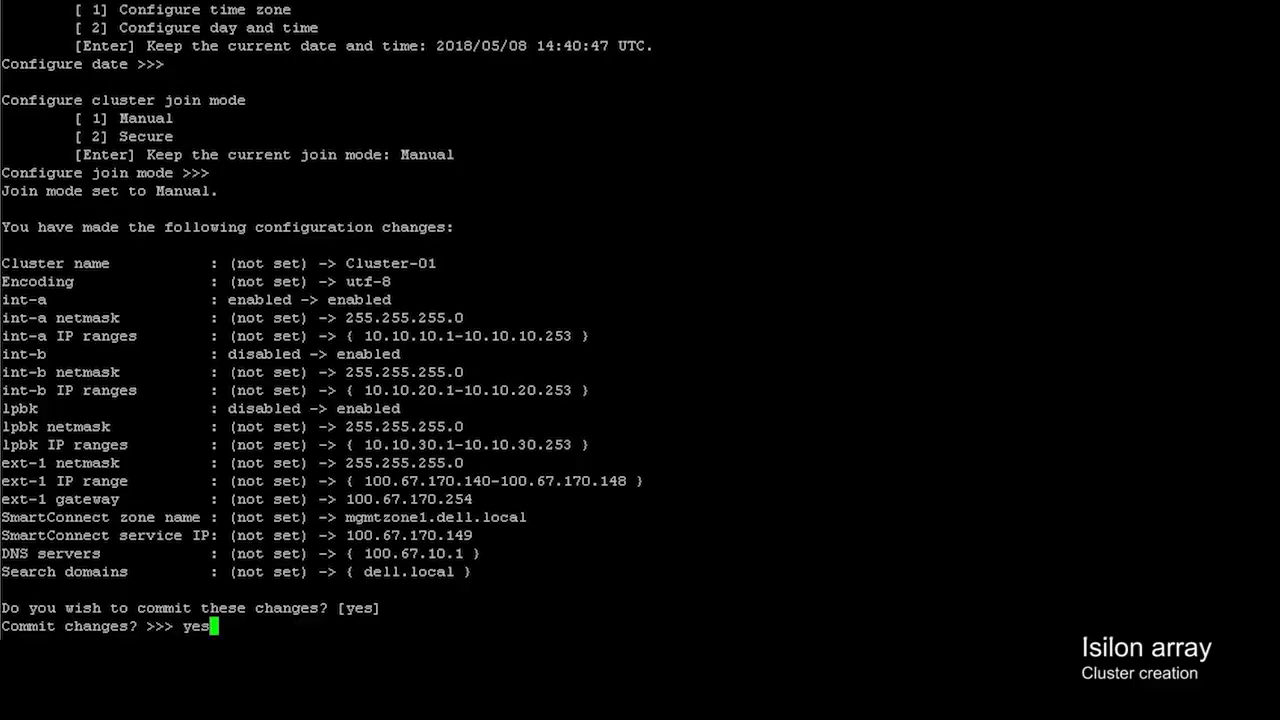
pyautogui.press('Return')
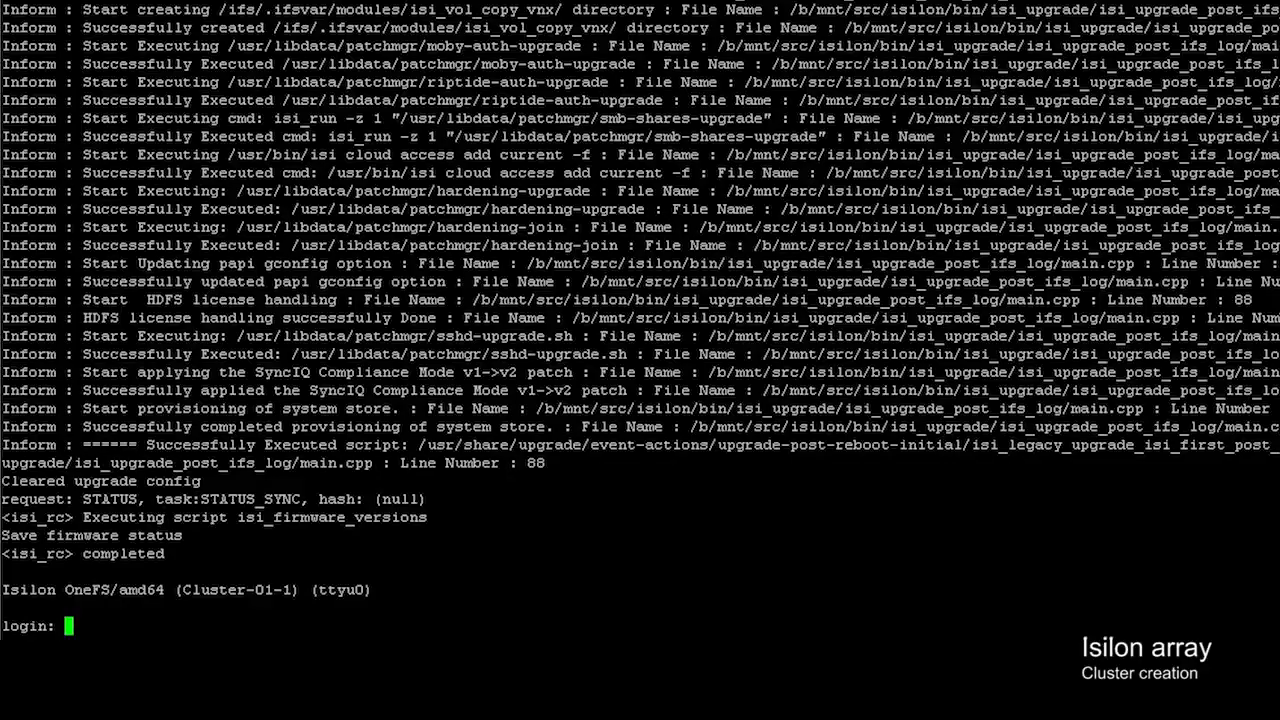
# - Log in to Cluster-01 as root
pyautogui.write('root')
pyautogui.press('Return')
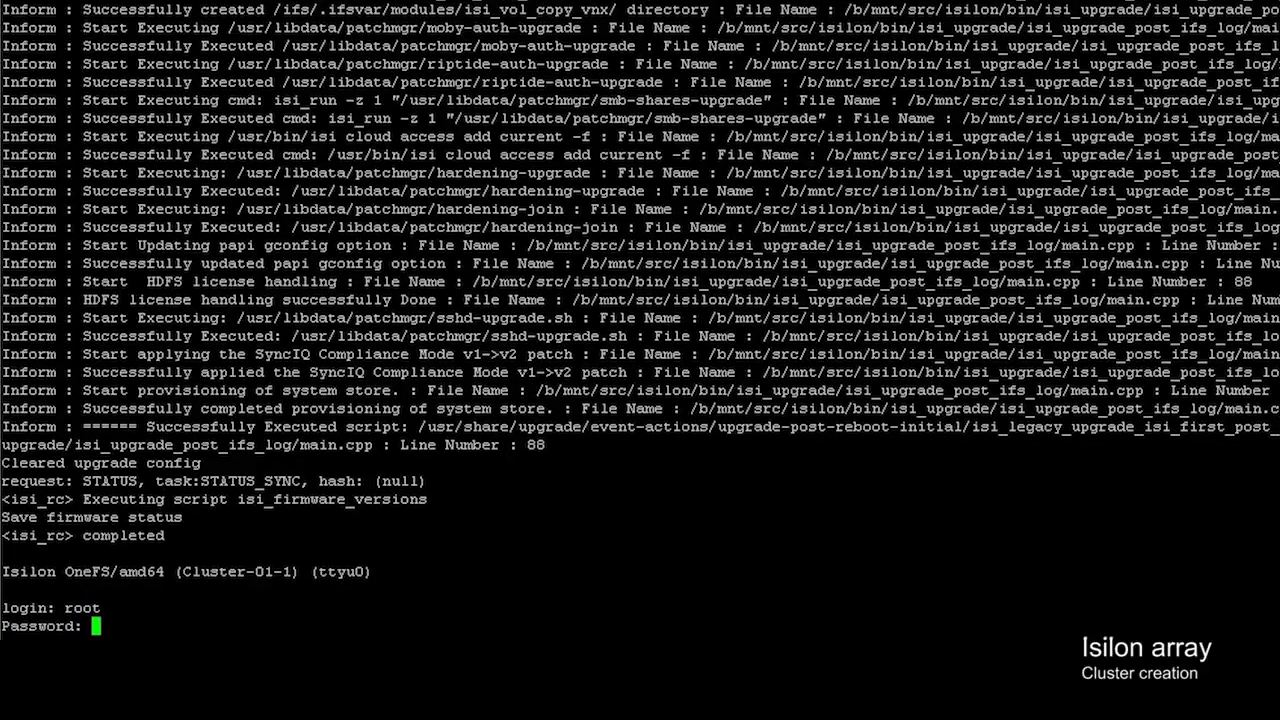
pyautogui.press('Return')
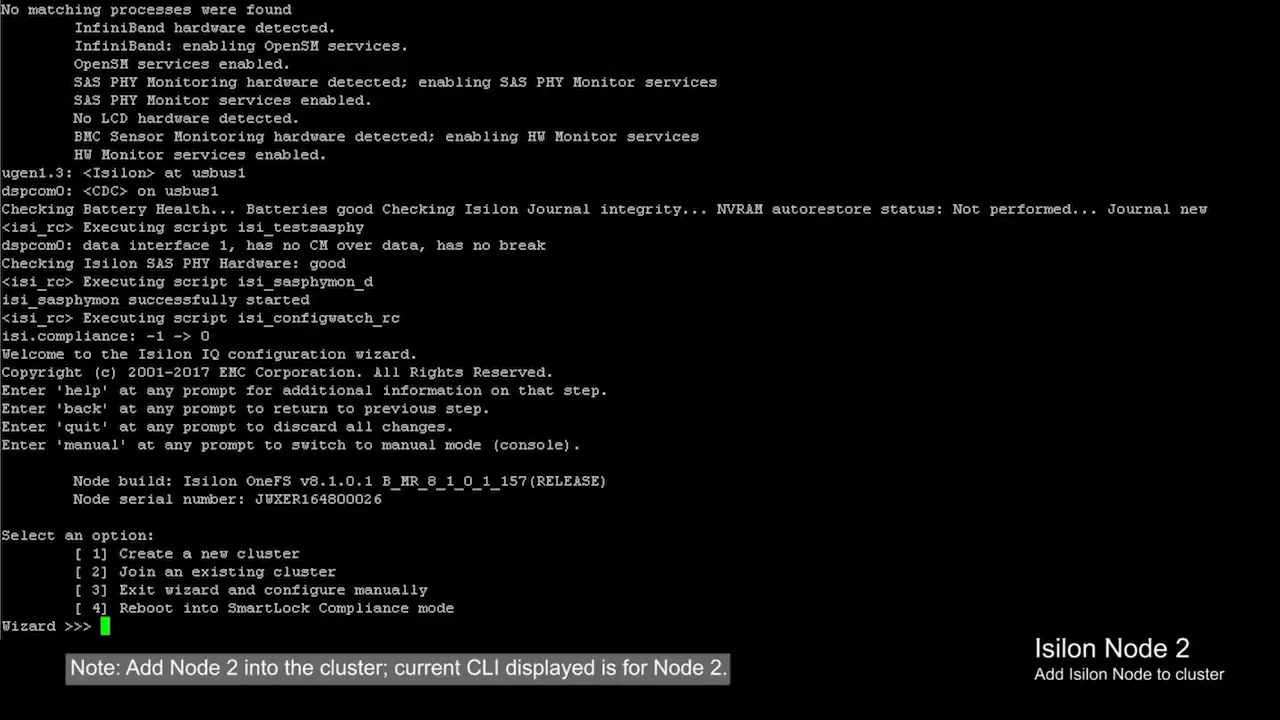
# - Join node 2 to the existing cluster Cluster-01
pyautogui.write('2')
pyautogui.press('Return')
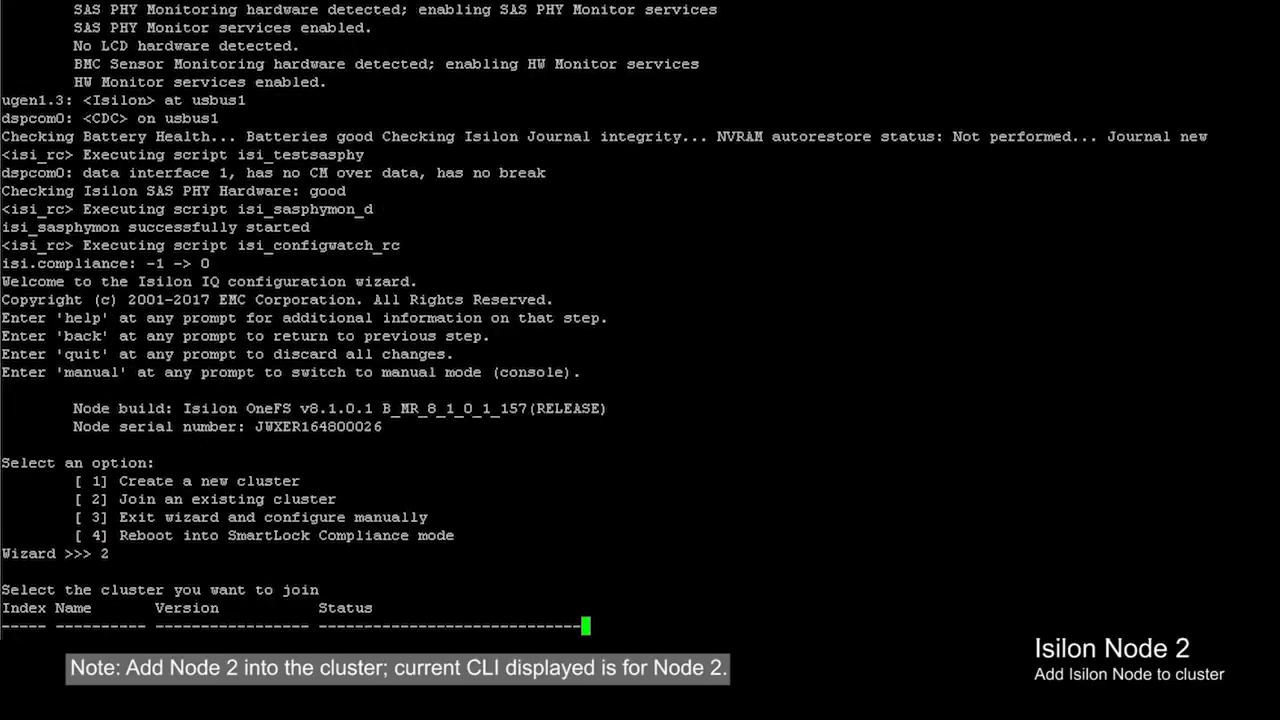
pyautogui.write('1')
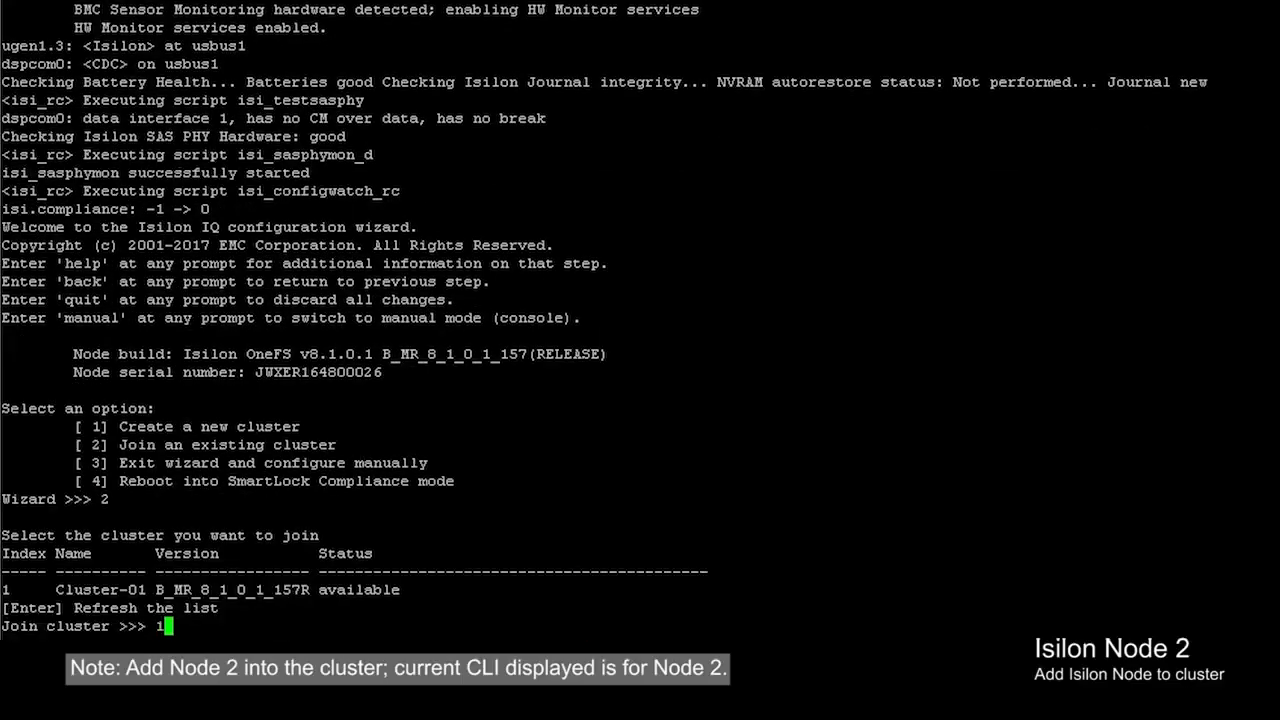
pyautogui.press('Return')
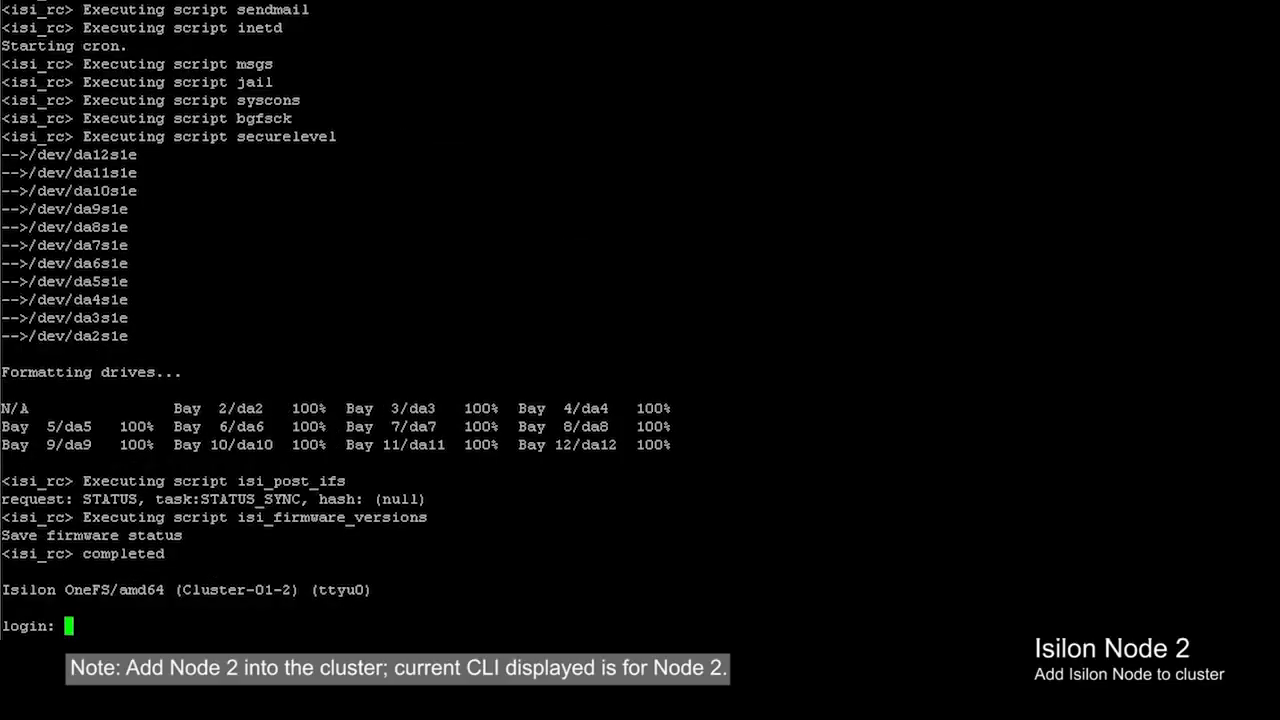
# - Log in to node 2 as root and bring up its shell prompt
pyautogui.write('root')
pyautogui.press('Return')
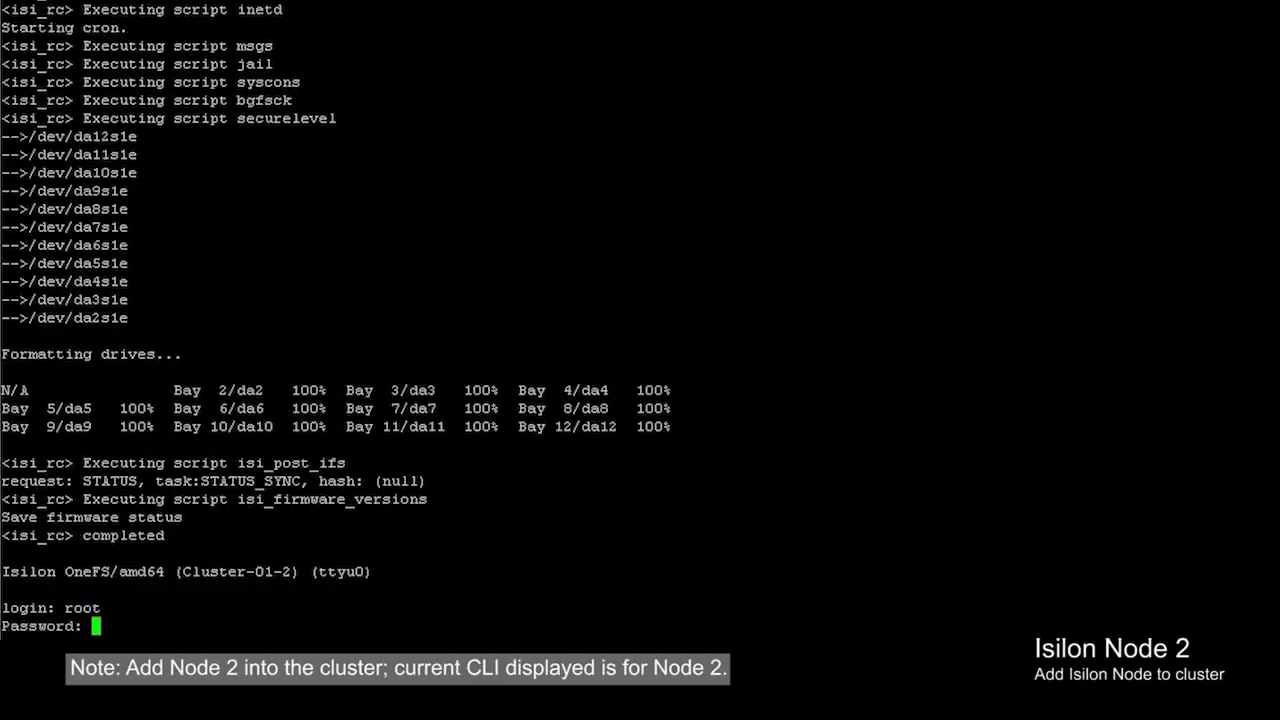
pyautogui.press('Return')
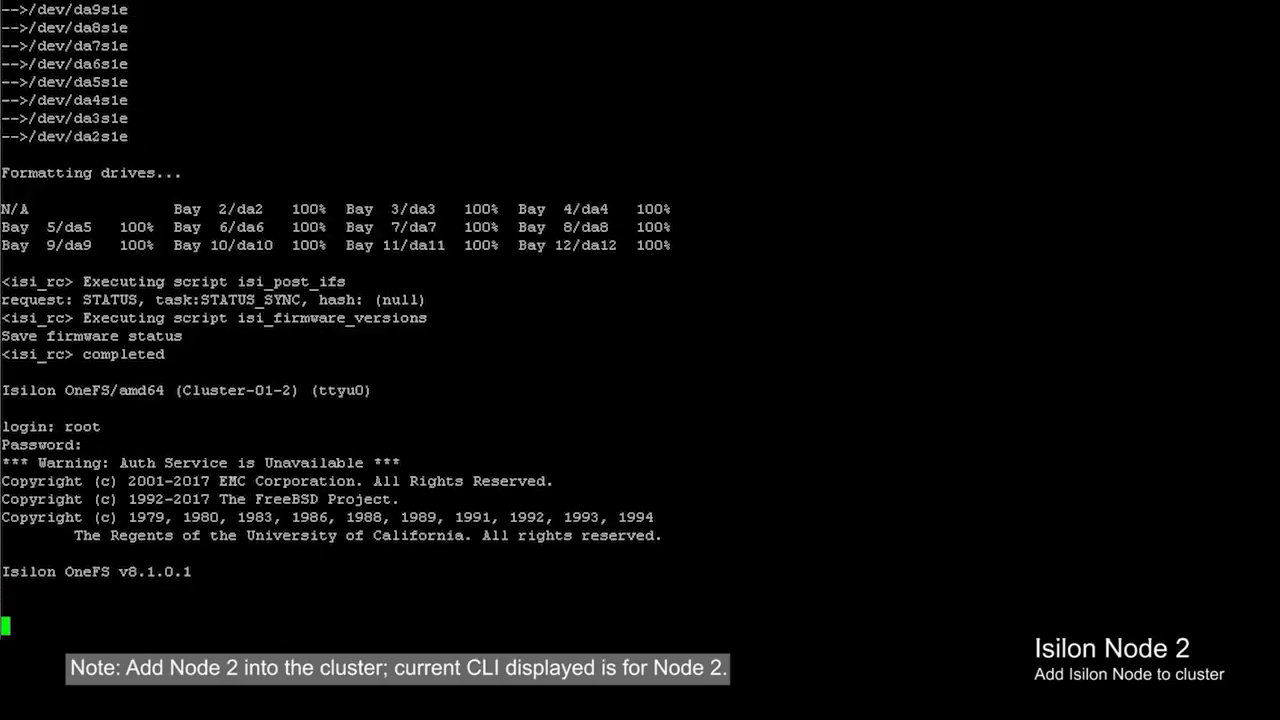
pyautogui.press('Return')
pyautogui.press('Return')
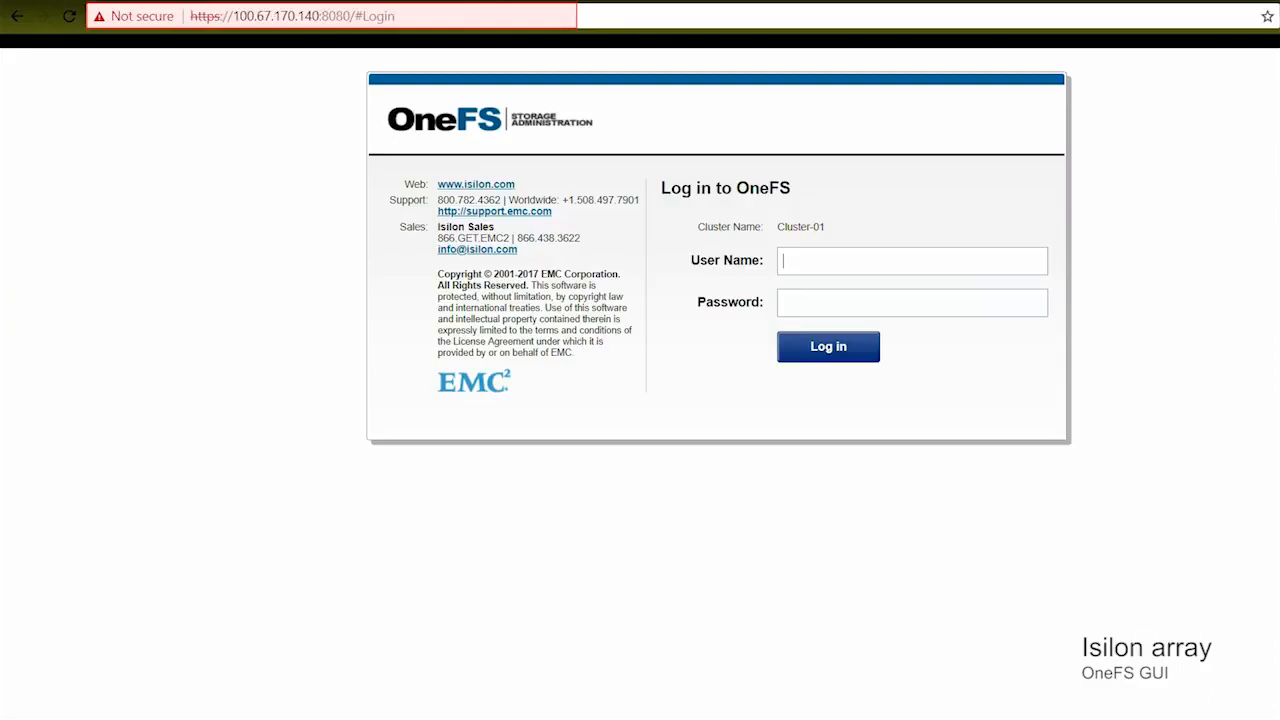
# - Sign in to Cluster-01 as admin and open the Network Configuration page
pyautogui.write('admin')
pyautogui.press('Tab')
pyautogui.write('•••••••')
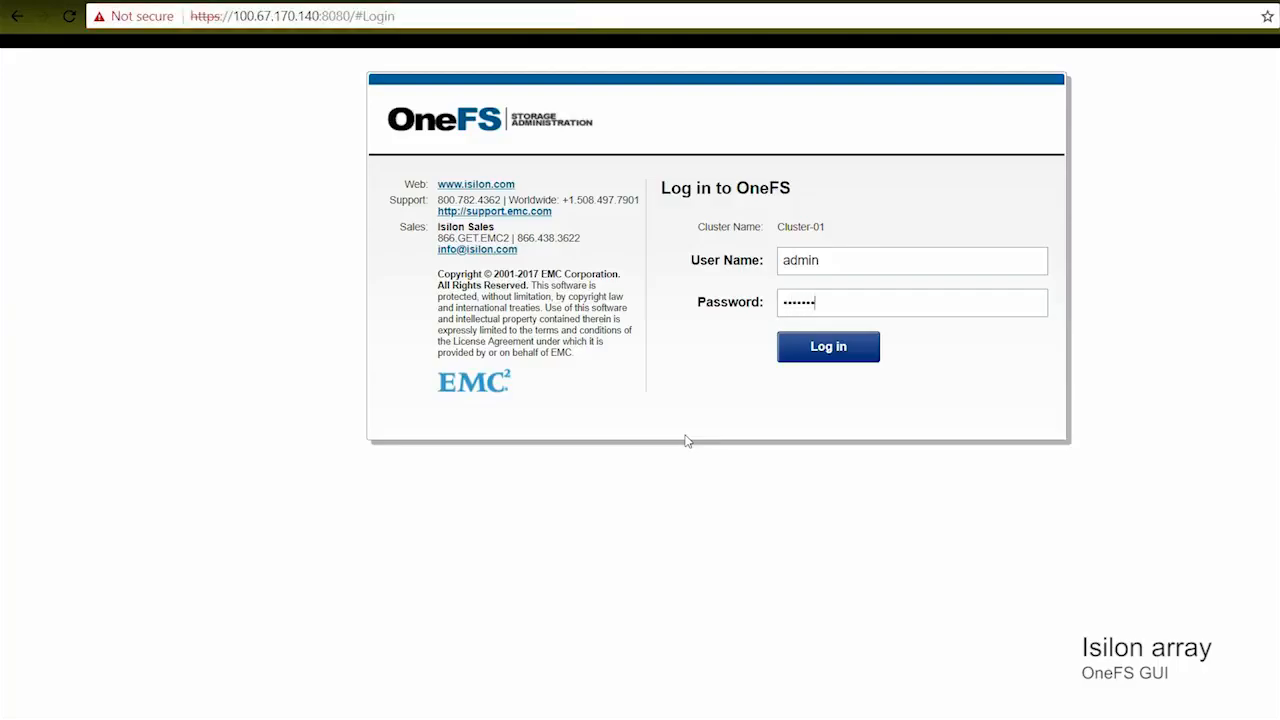
pyautogui.press('Return')
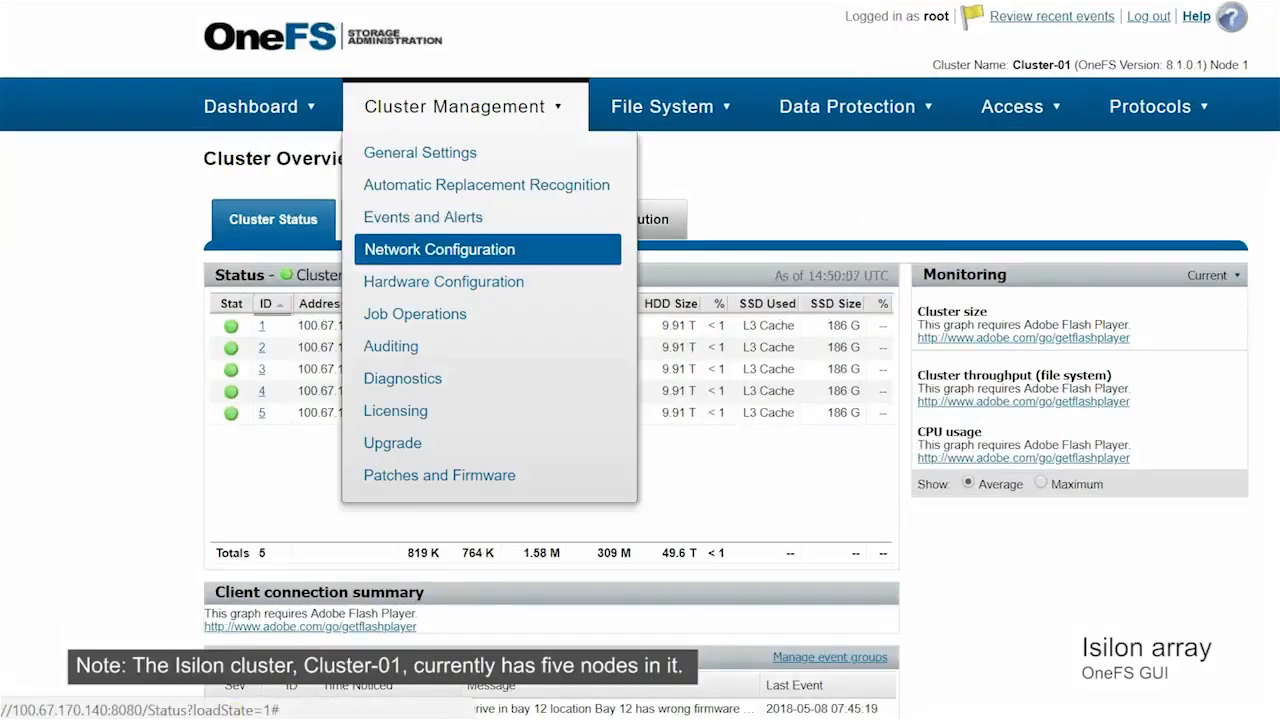
pyautogui.click(440, 249)
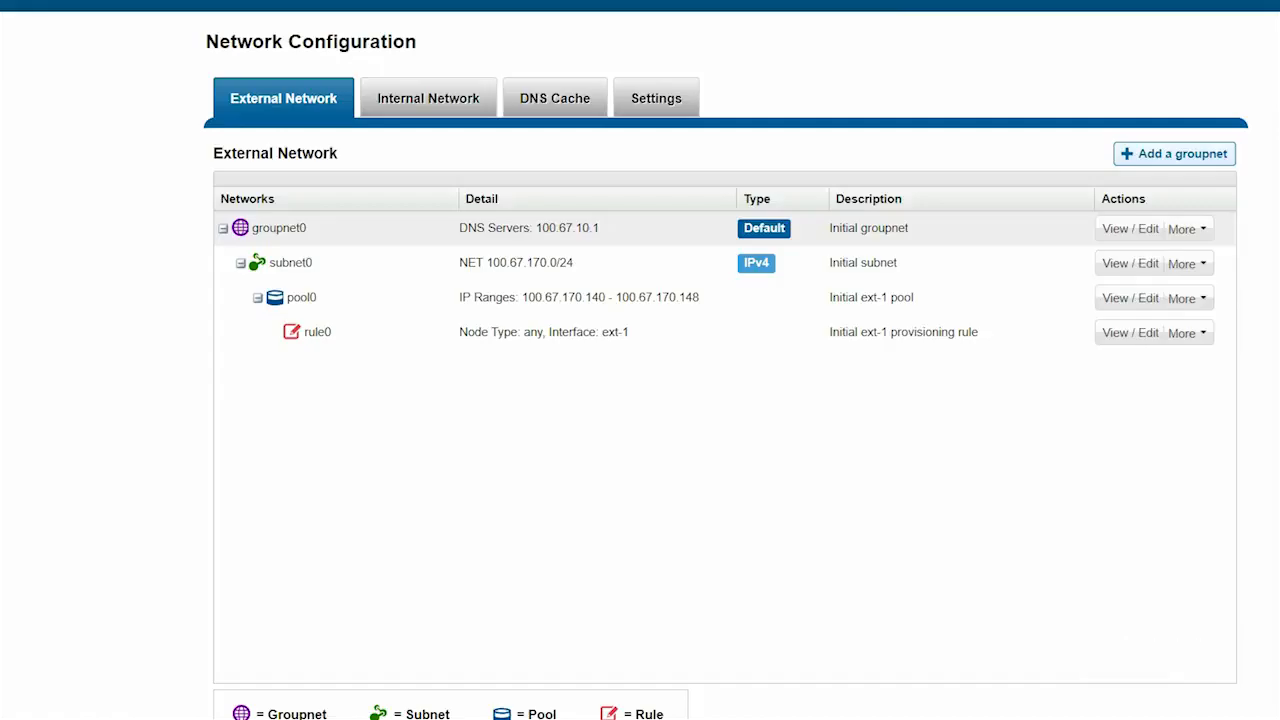
# - Add subnet1 (255.255.255.0, gateway 172.16.1.254, MTU 9000, SmartConnect 172.16.1.249, sczone1.dell.local) to groupnet0
pyautogui.click(1185, 229)
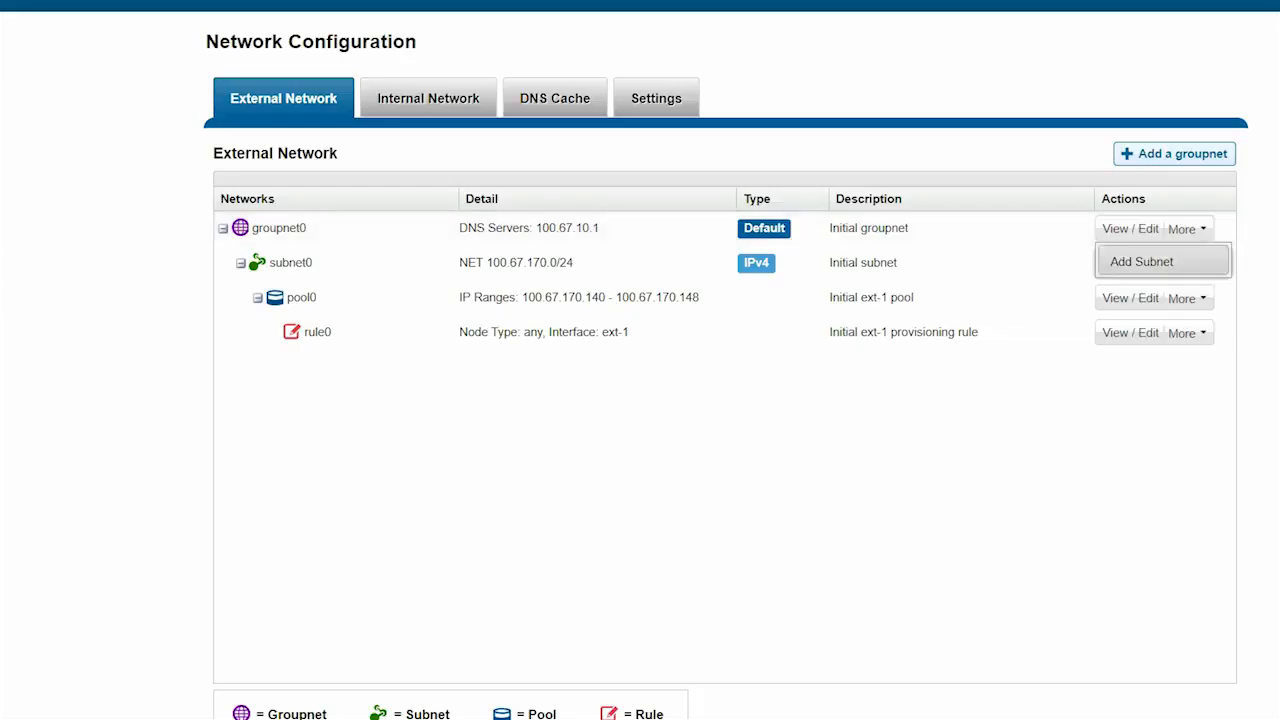
pyautogui.click(1143, 261)
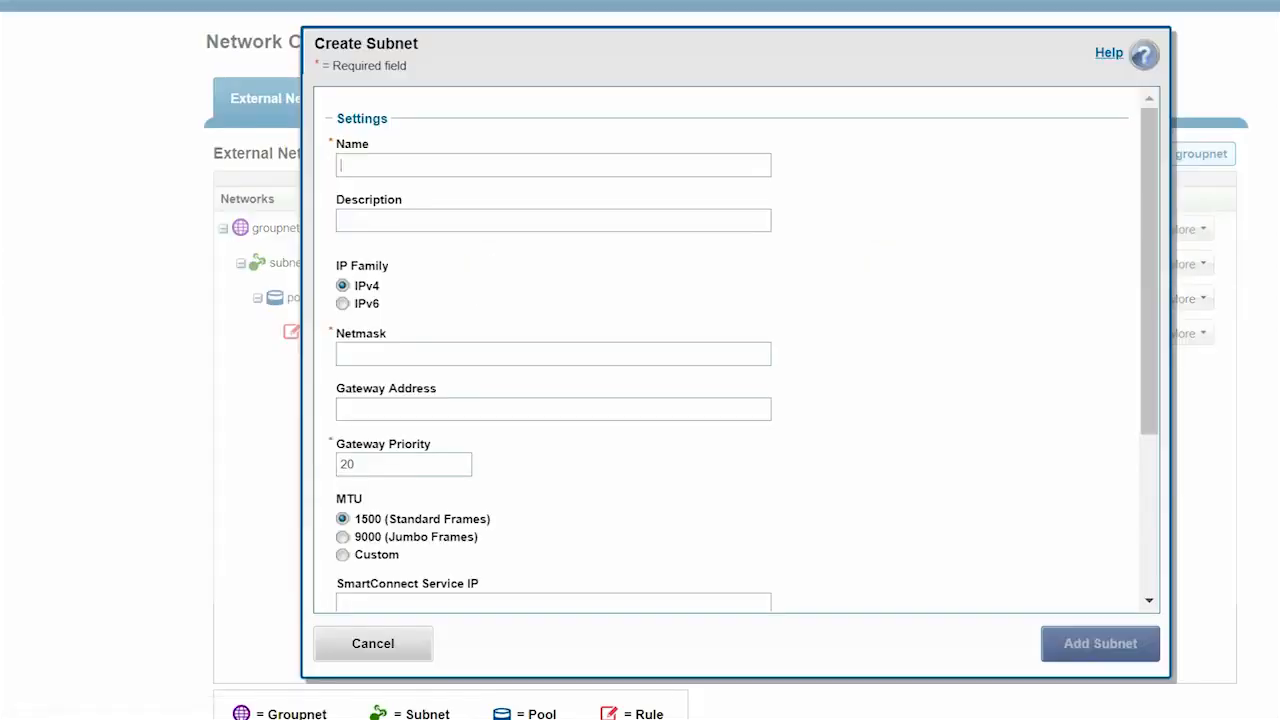
pyautogui.write('subnet1255')
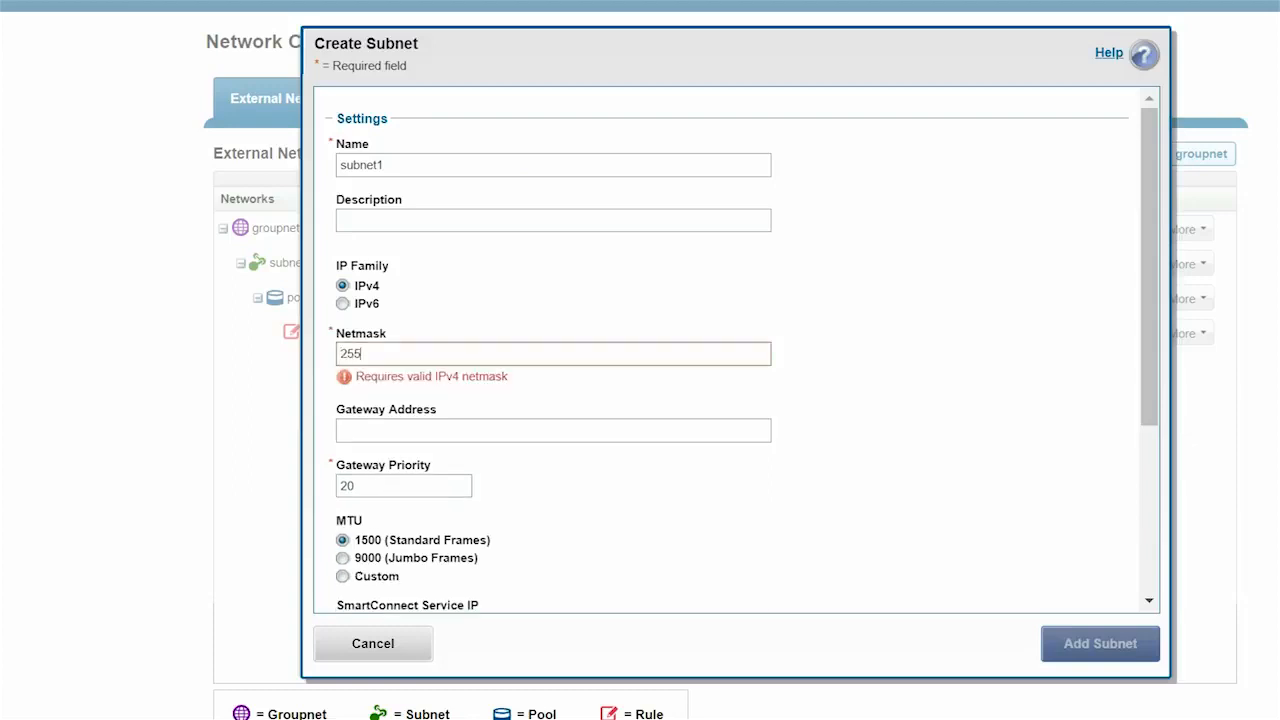
pyautogui.write('.255.255.0')
pyautogui.click(341, 409)
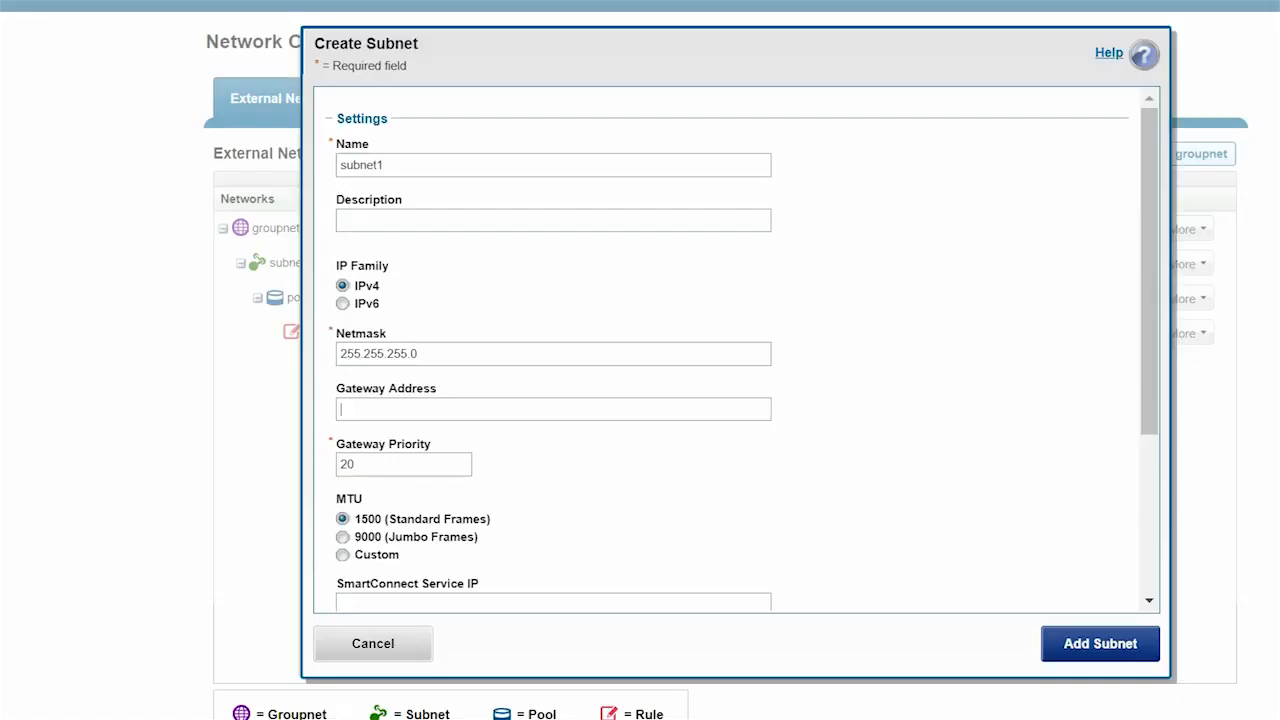
pyautogui.write('172.16.1.254')
pyautogui.press('Tab')
pyautogui.press('Tab')
pyautogui.press('Down')
pyautogui.scroll(-3, 736, 348)
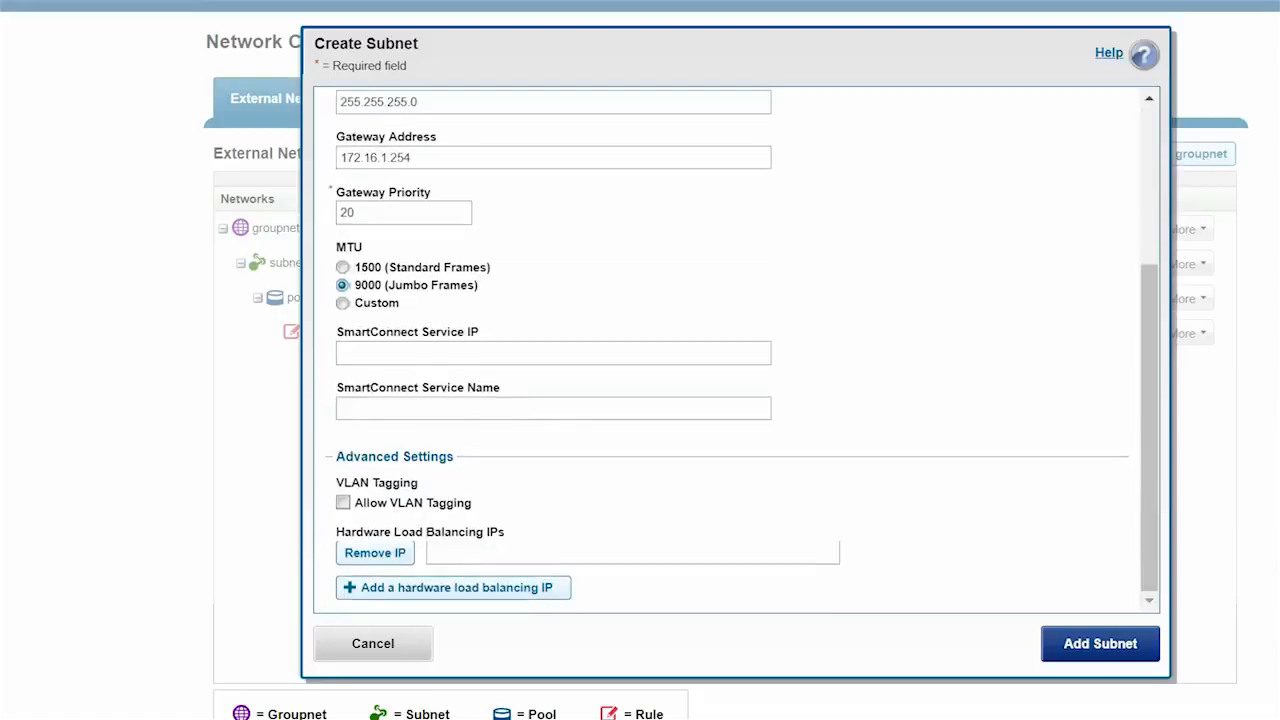
pyautogui.write('17')
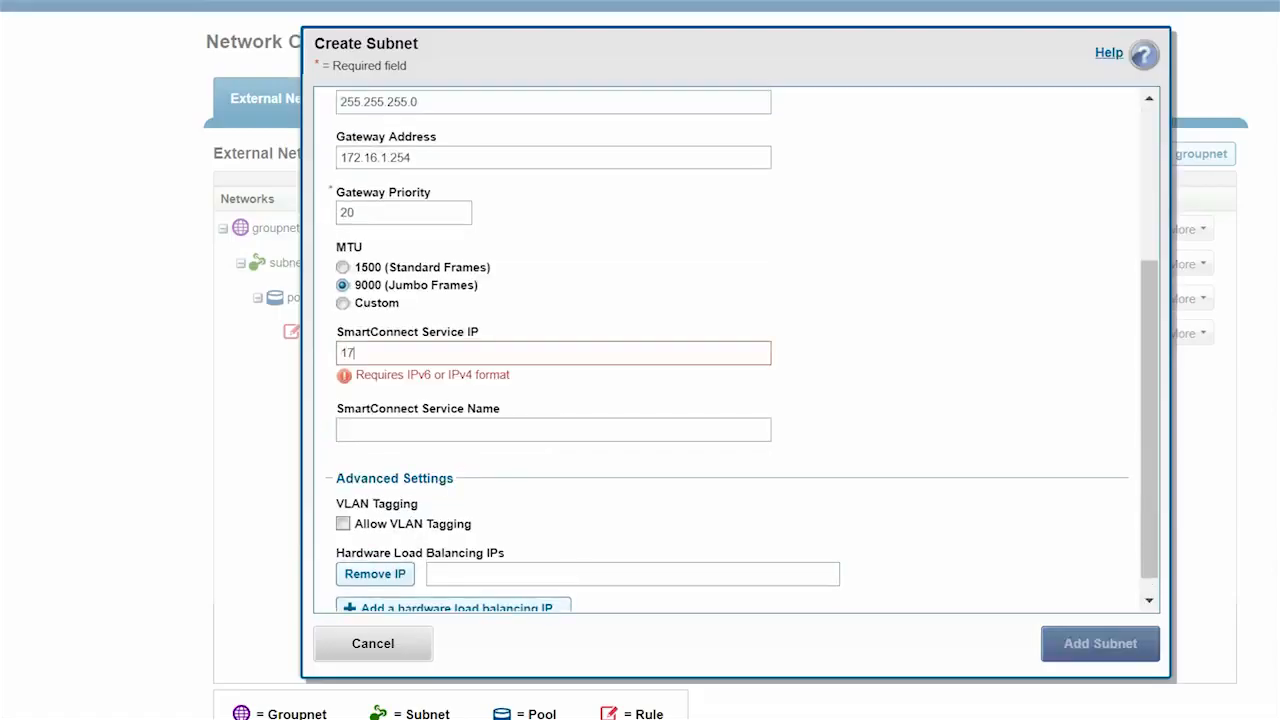
pyautogui.write('2.16.1')
pyautogui.write('.249')
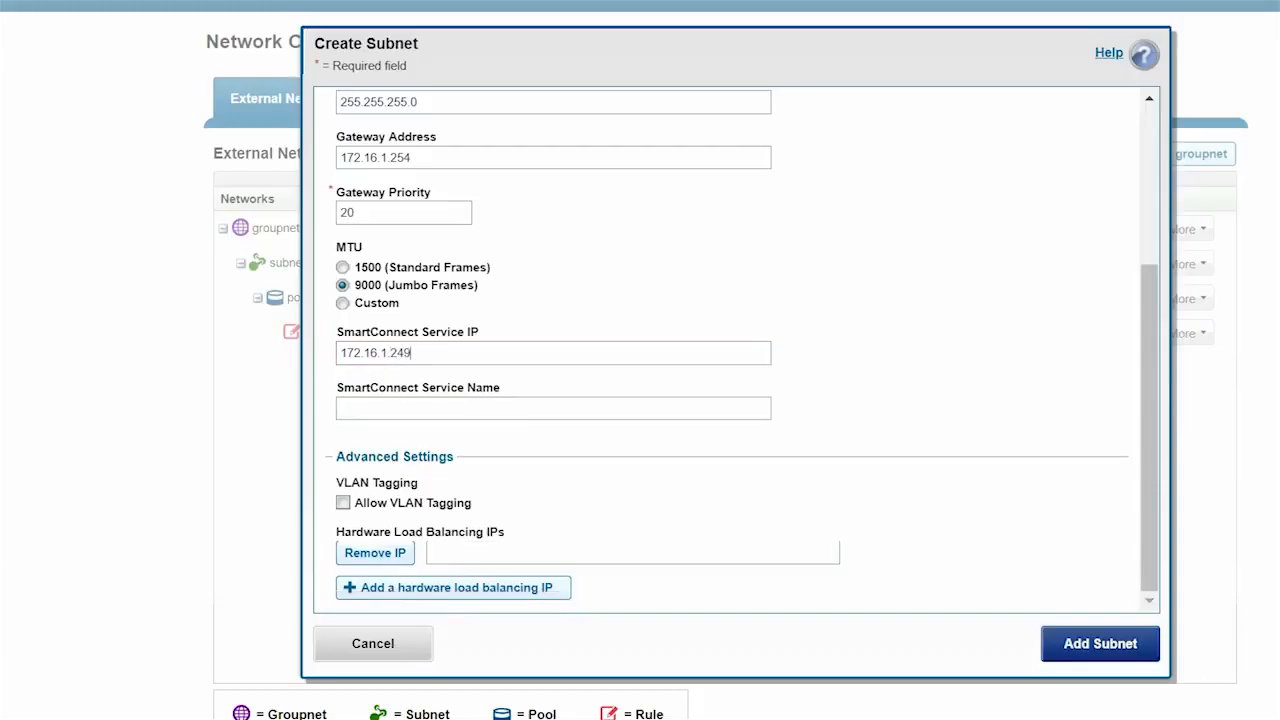
pyautogui.click(341, 408)
pyautogui.write('sczone1.dell.lo')
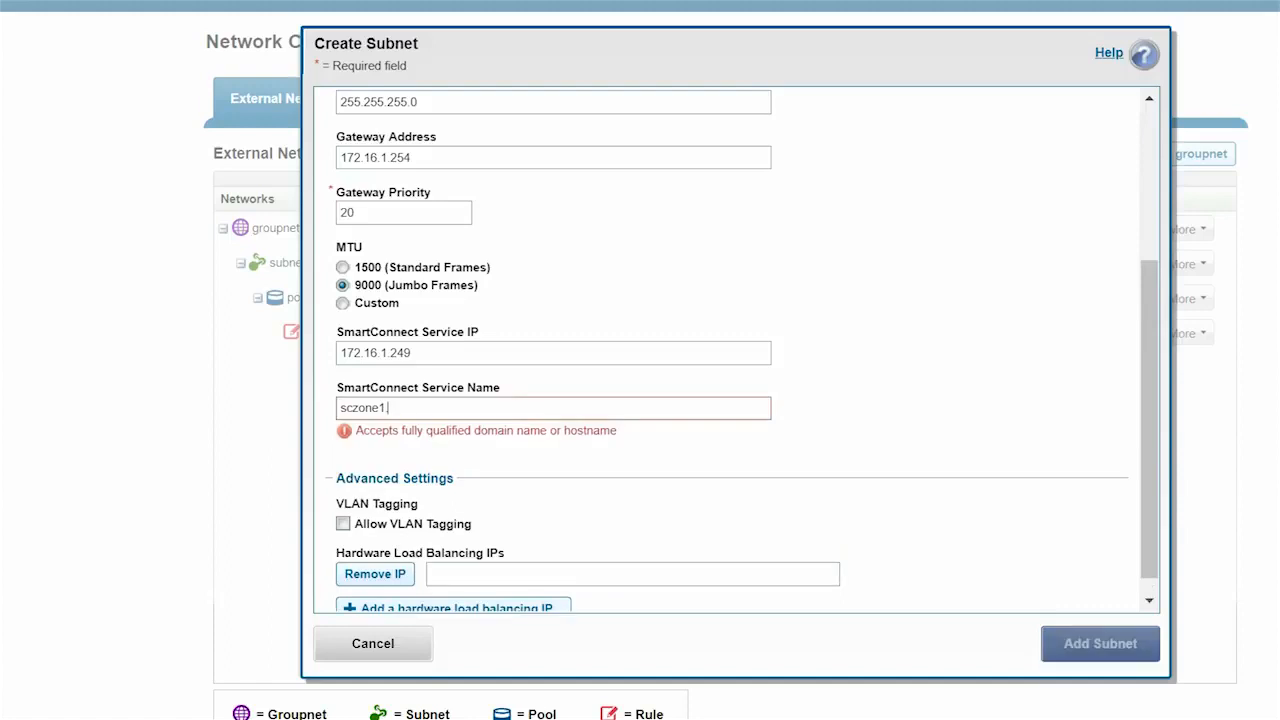
pyautogui.write('cal')
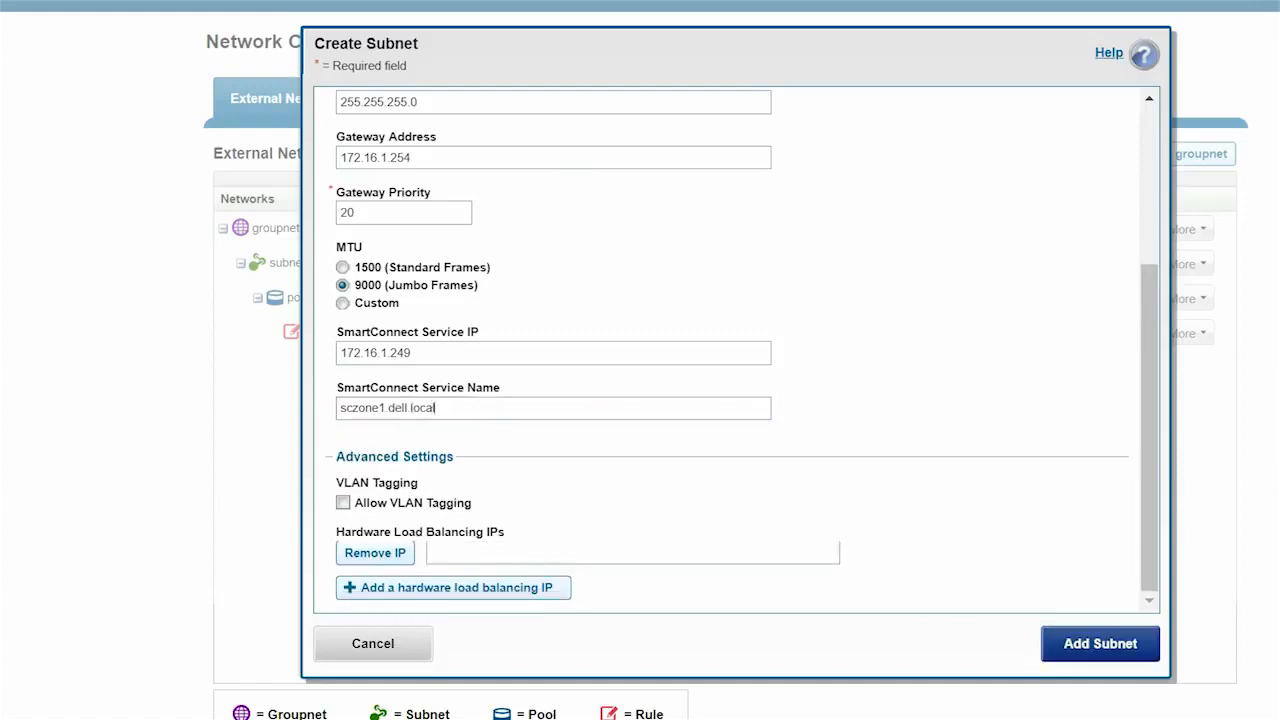
pyautogui.click(1100, 644)
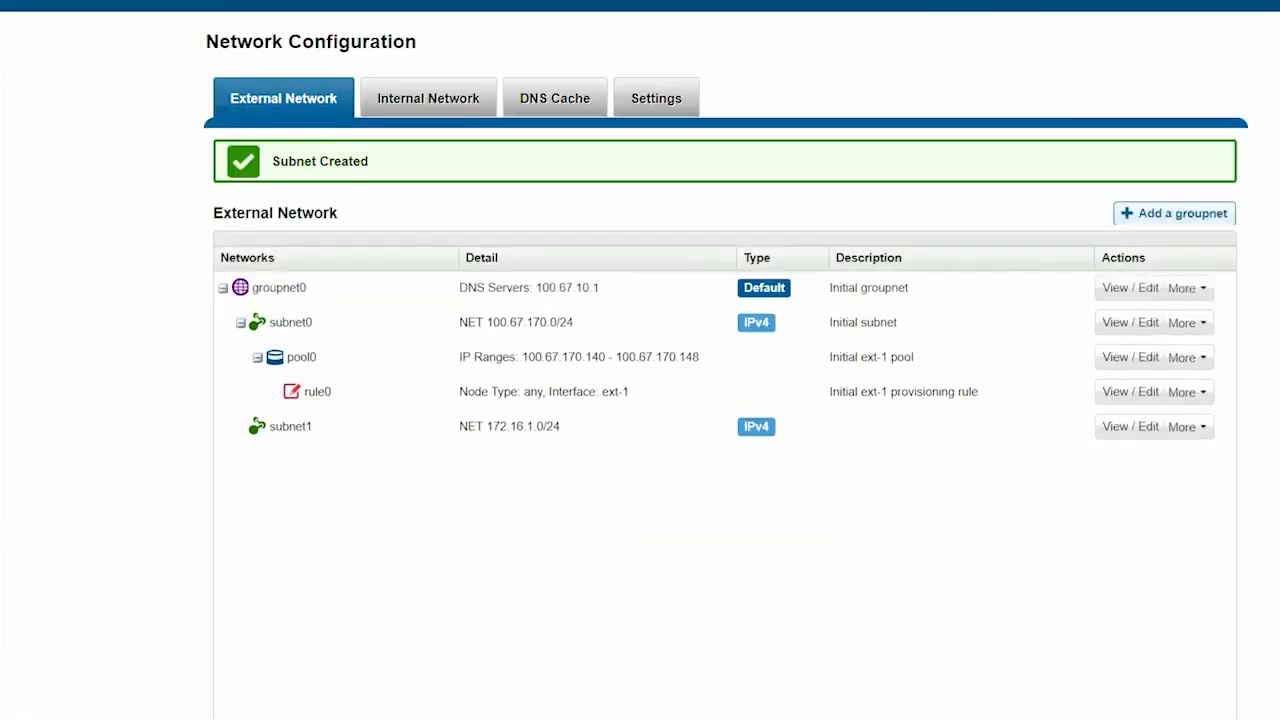
# - Begin pool1 under subnet1 with IP range 172.16.1.1–172.16.1.50
pyautogui.scroll(-1, 724, 420)
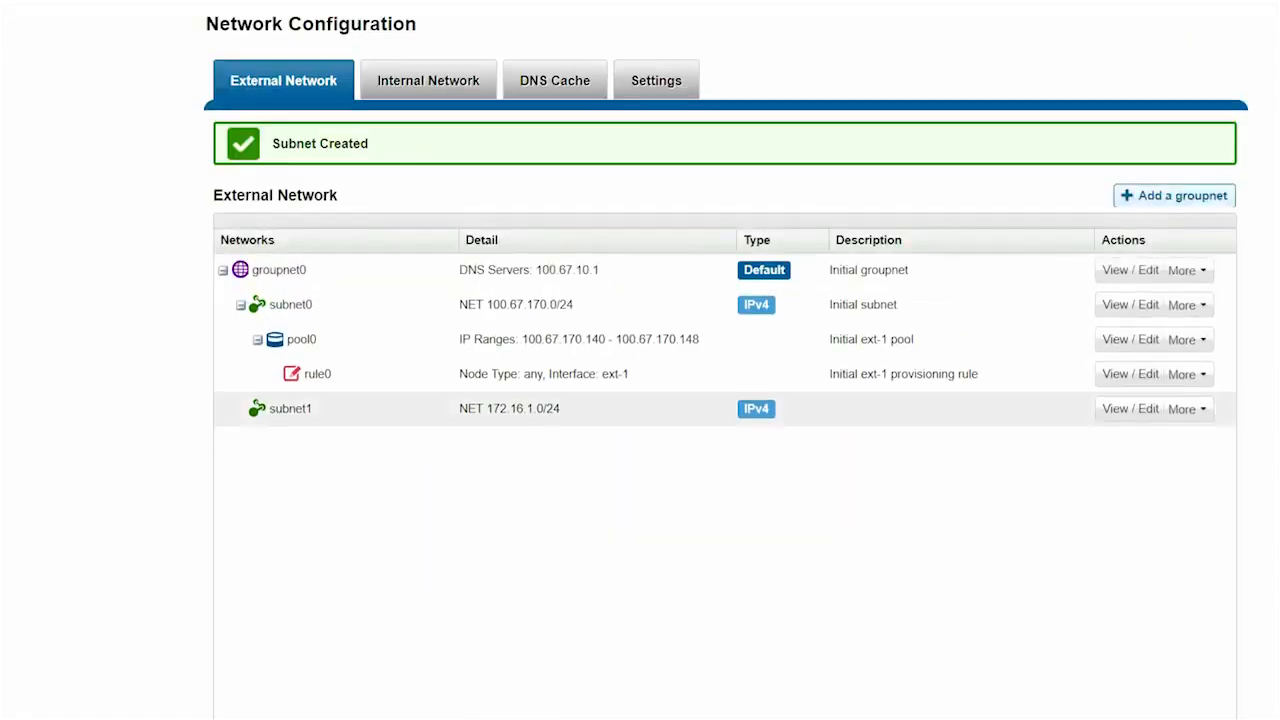
pyautogui.click(1188, 409)
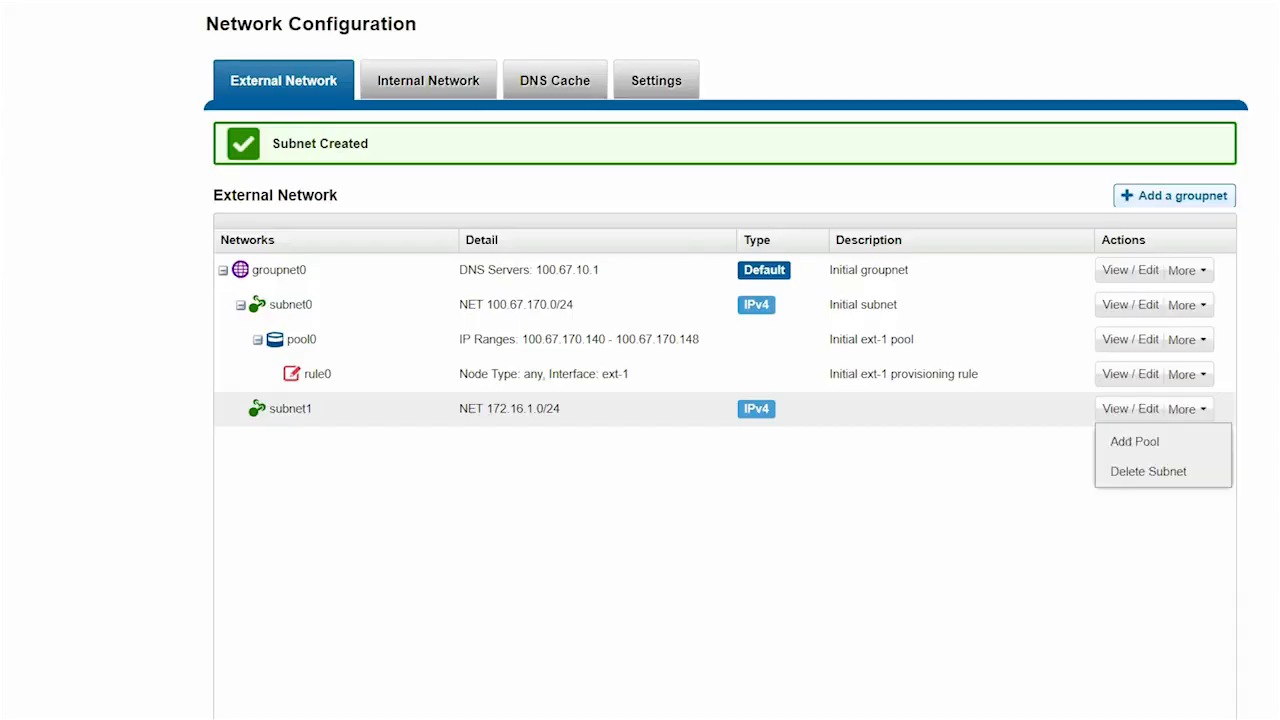
pyautogui.click(1134, 441)
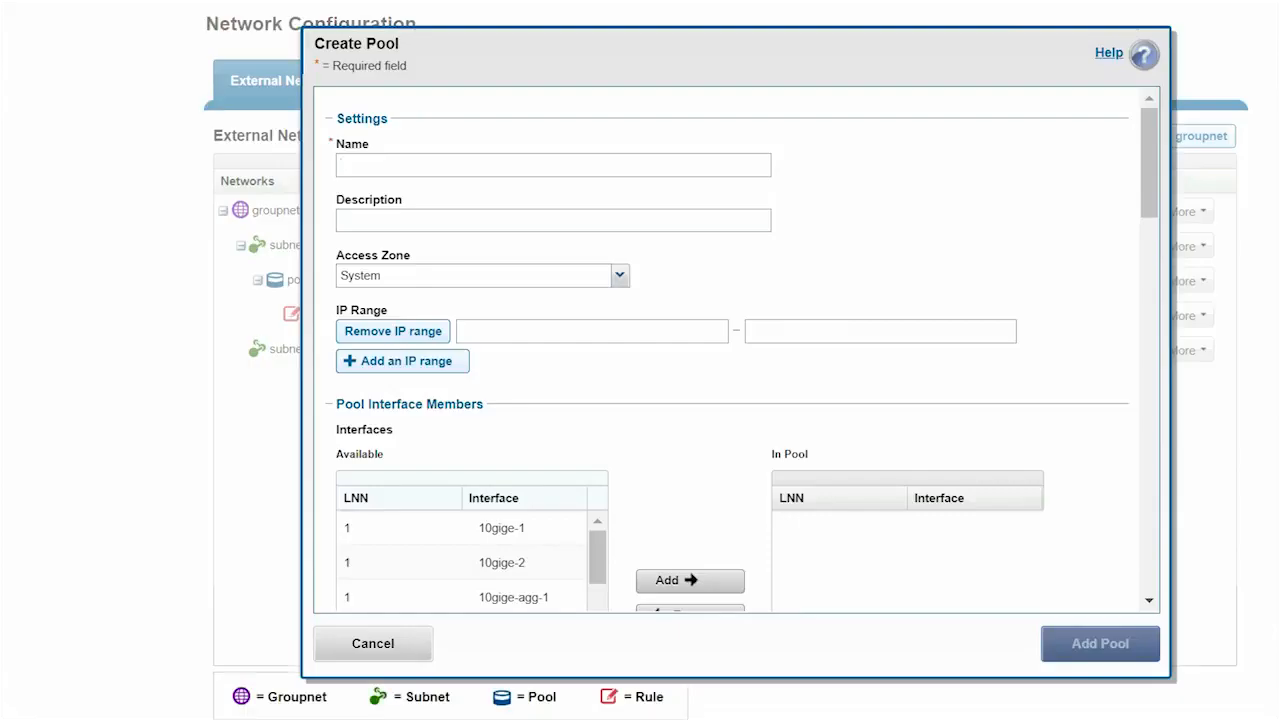
pyautogui.write('pool1')
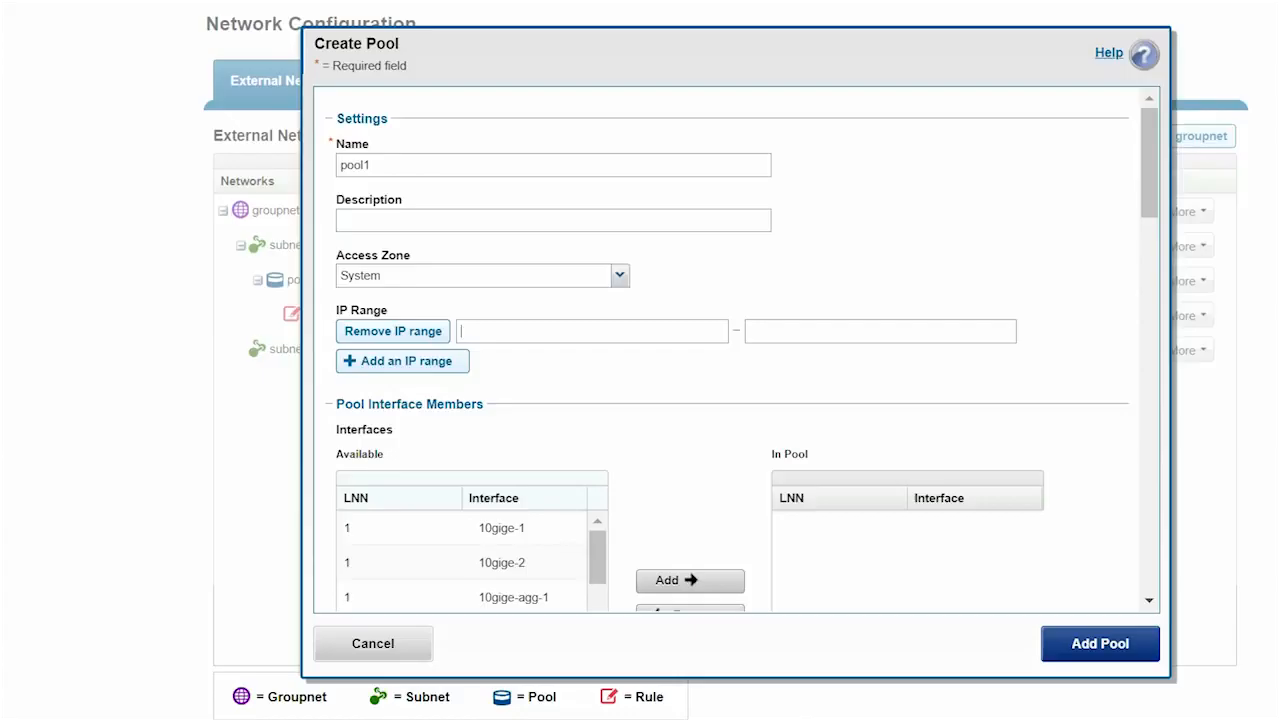
pyautogui.write('172')
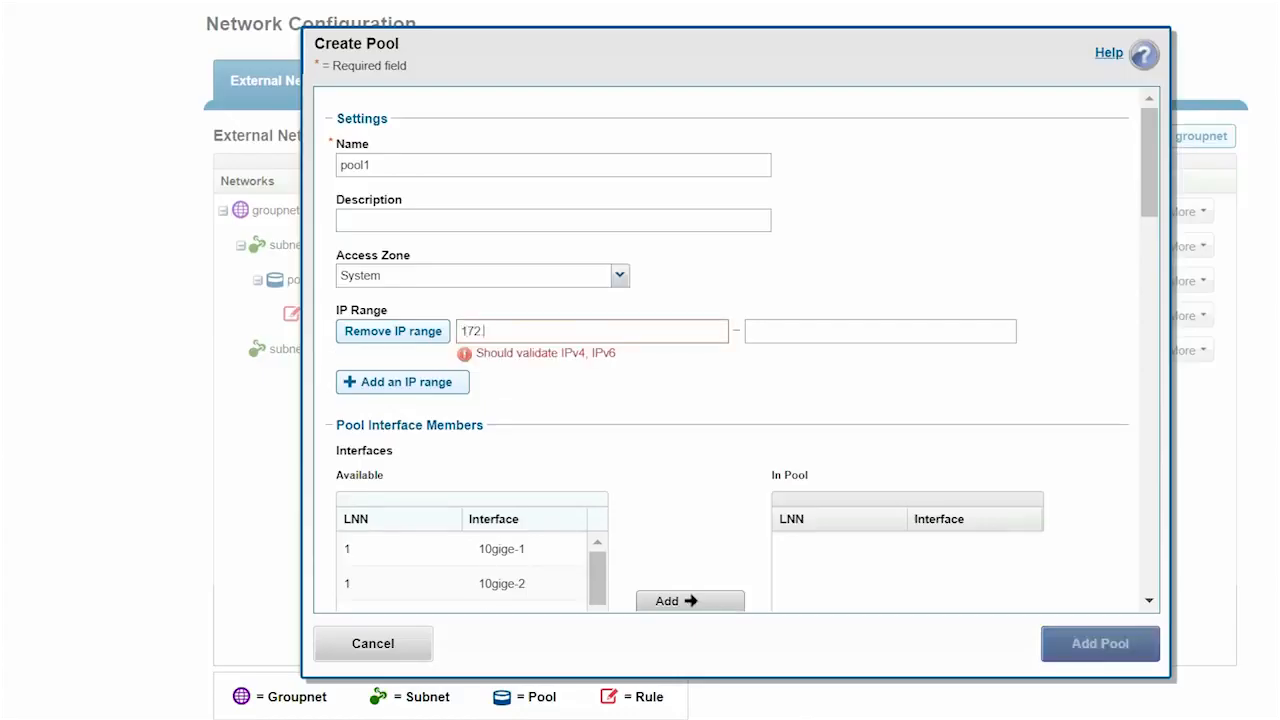
pyautogui.write('.16.1.1')
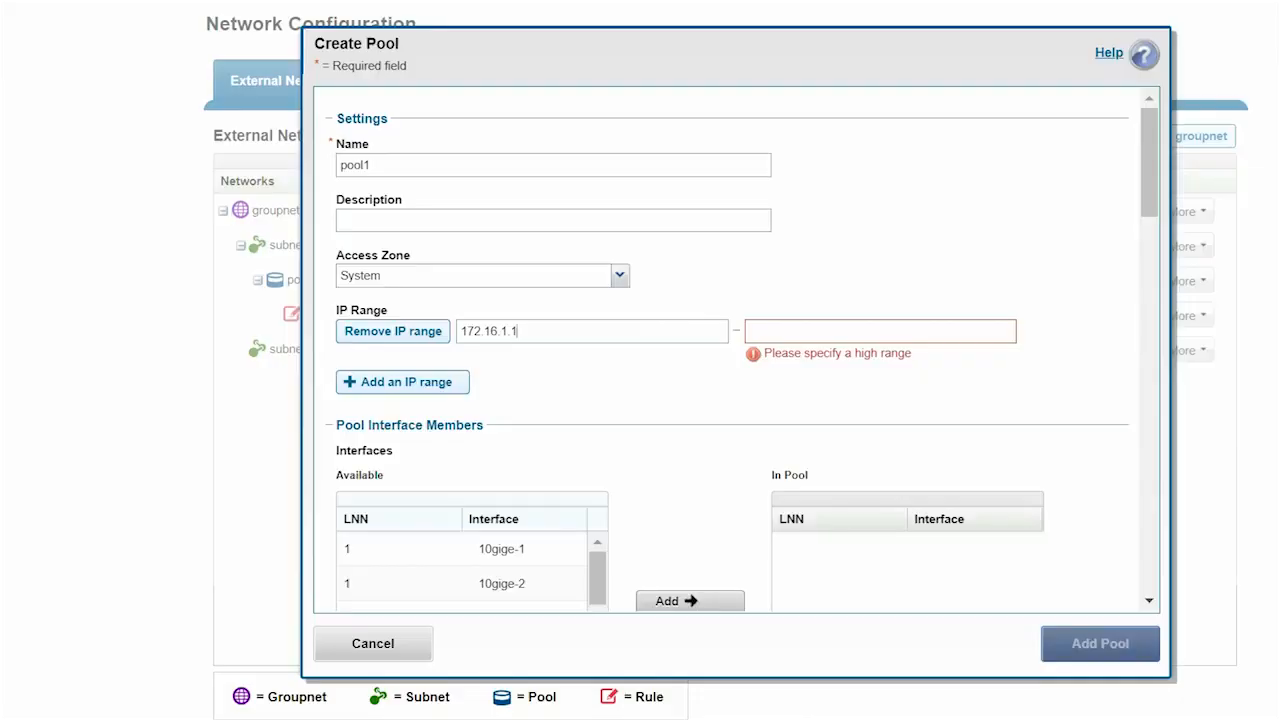
pyautogui.click(750, 331)
pyautogui.write('17')
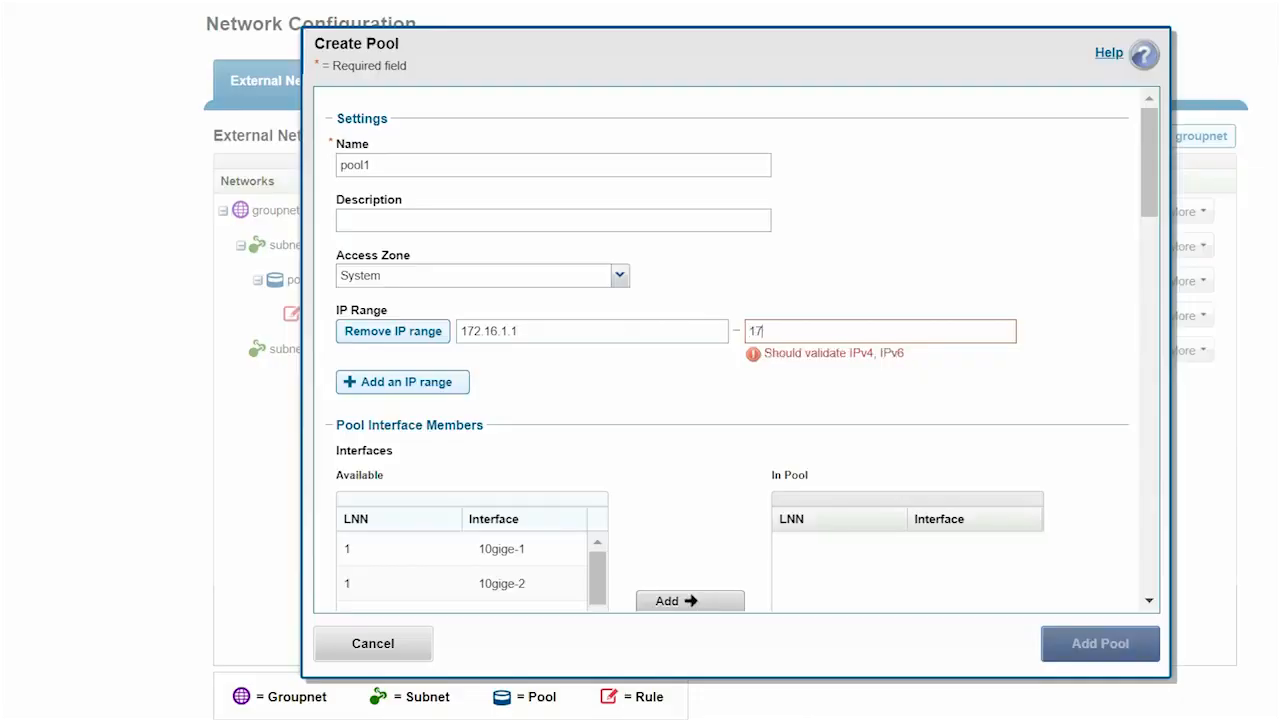
pyautogui.write('2.16.1.50')
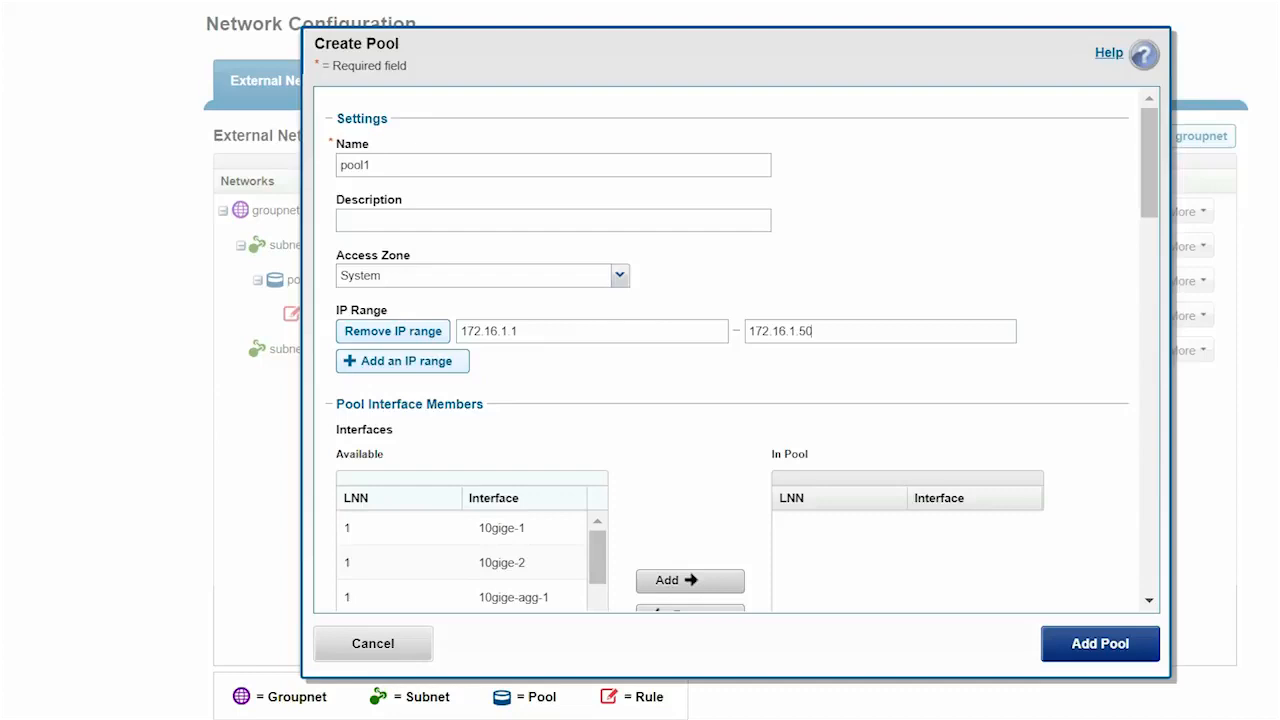
# - Add nodes 1–3 10gige-agg-1 interfaces and zone sczone1 to pool1, then begin another groupnet0 subnet
pyautogui.scroll(-3, 725, 350)
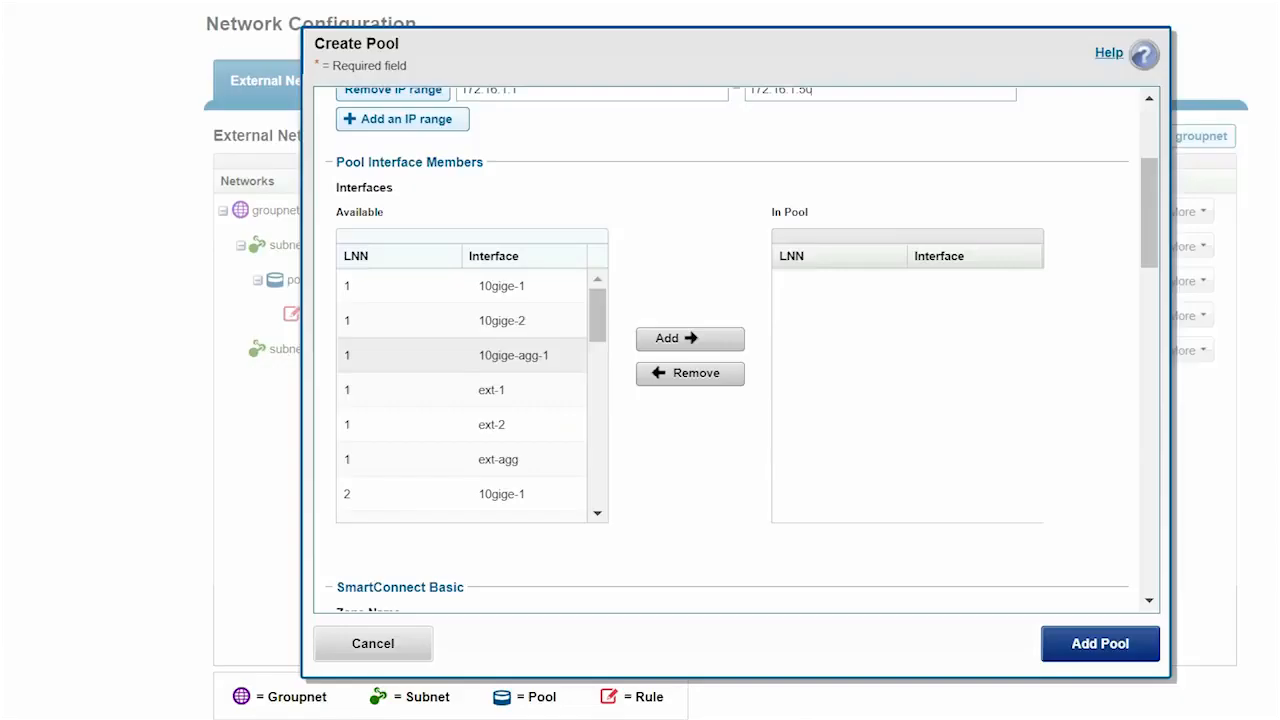
pyautogui.click(513, 356)
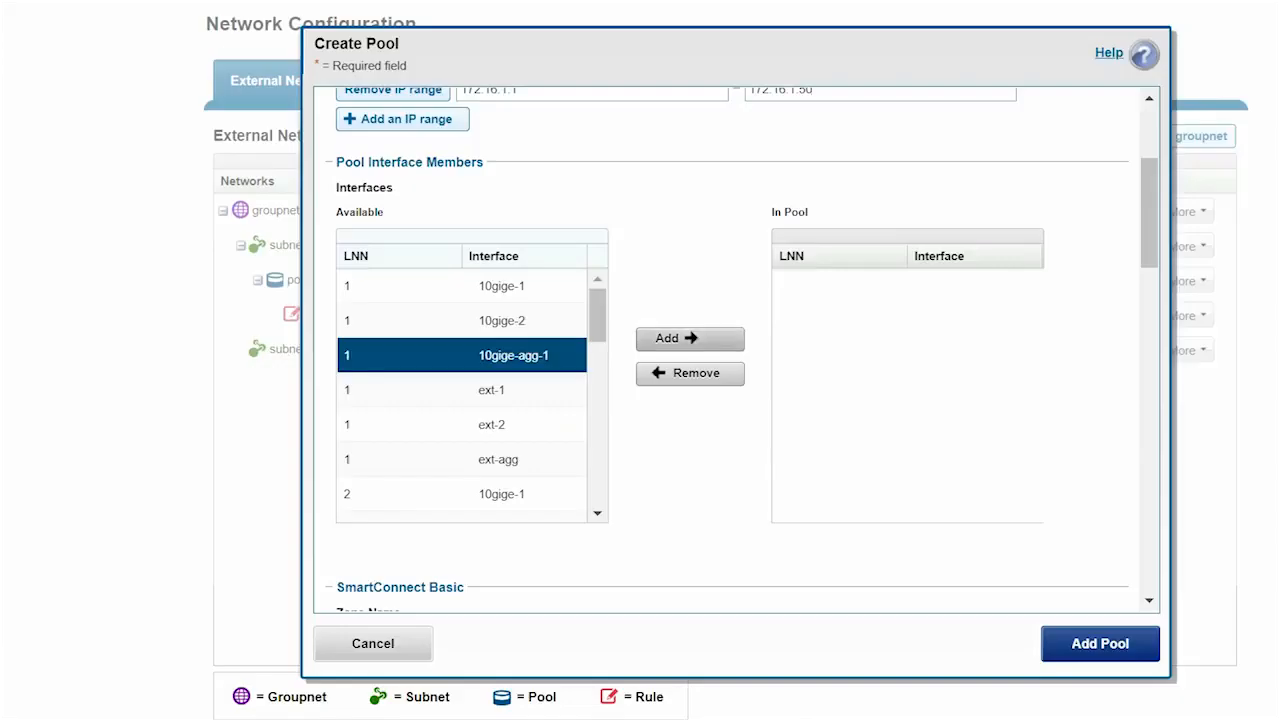
pyautogui.click(690, 338)
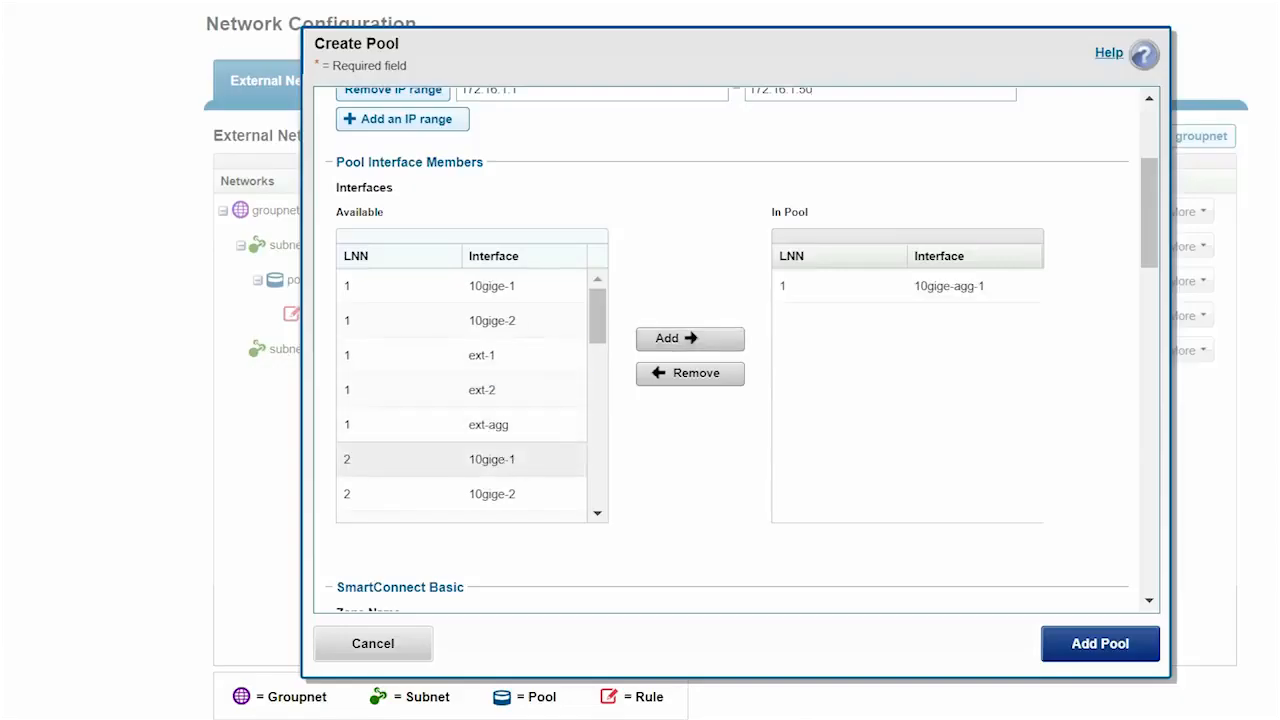
pyautogui.scroll(-3, 490, 445)
pyautogui.click(503, 398)
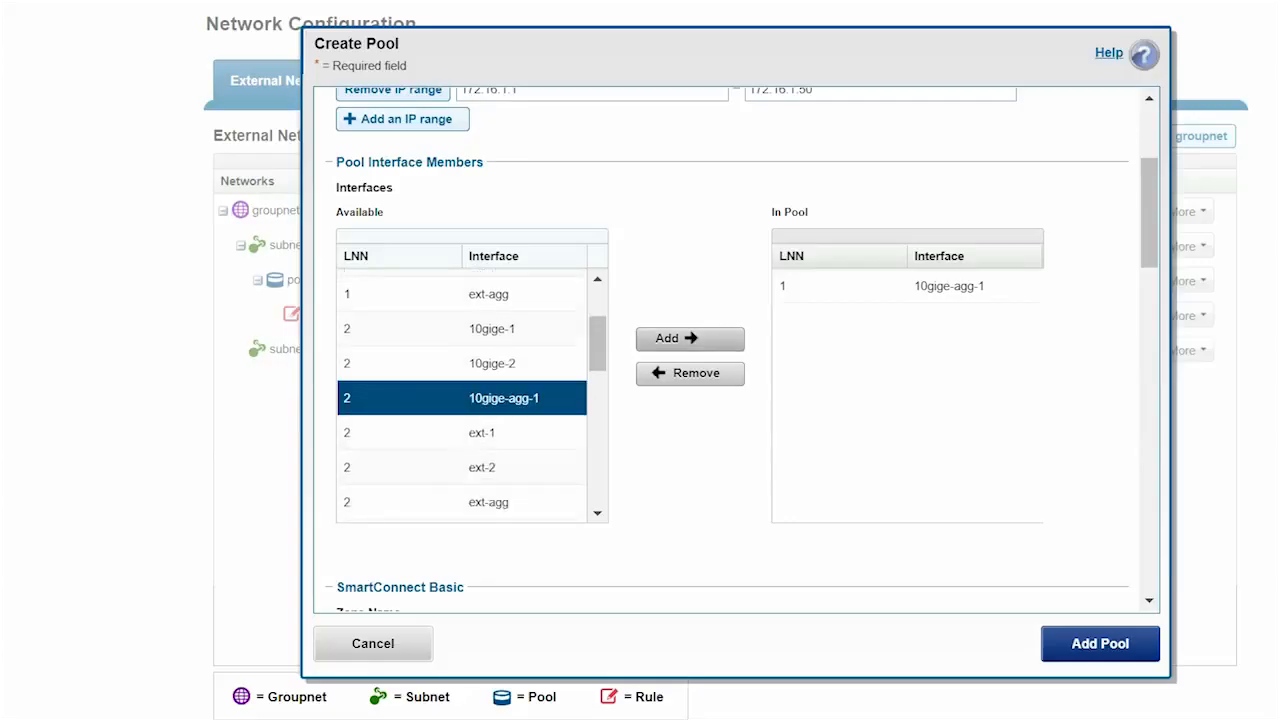
pyautogui.click(690, 338)
pyautogui.scroll(-4, 490, 440)
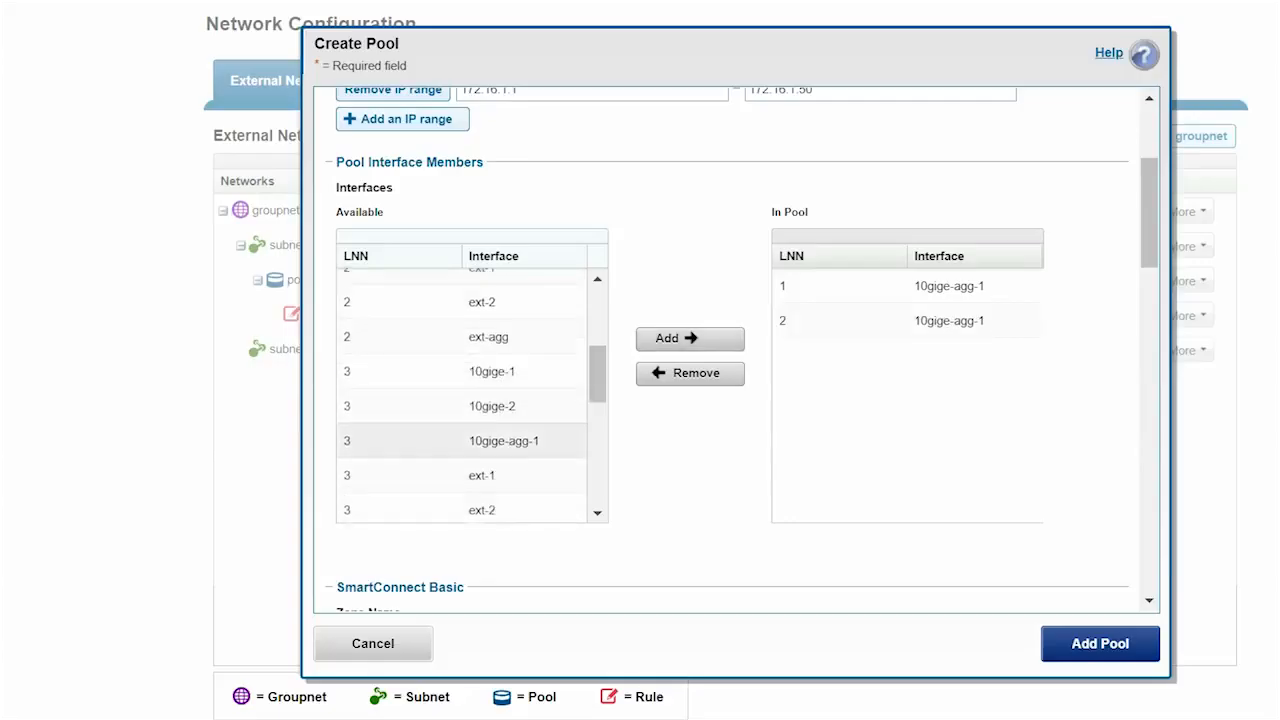
pyautogui.click(503, 441)
pyautogui.click(690, 338)
pyautogui.scroll(-2, 700, 400)
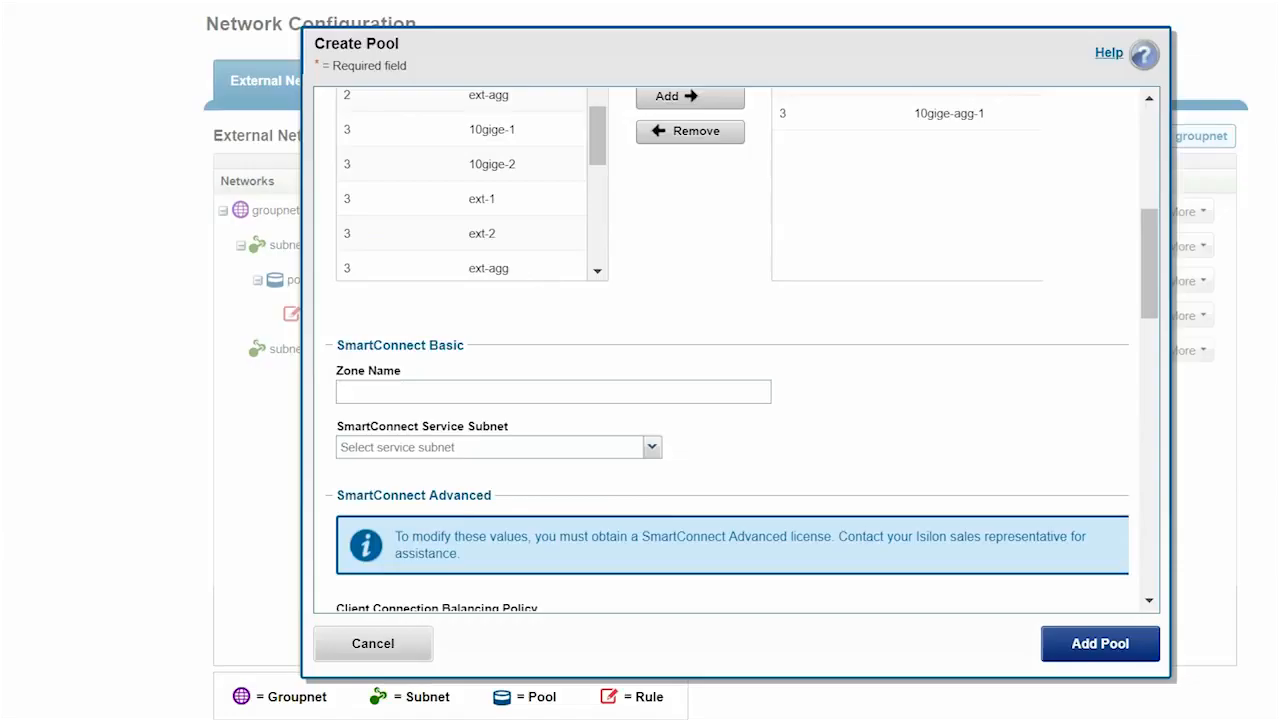
pyautogui.write('sczone1')
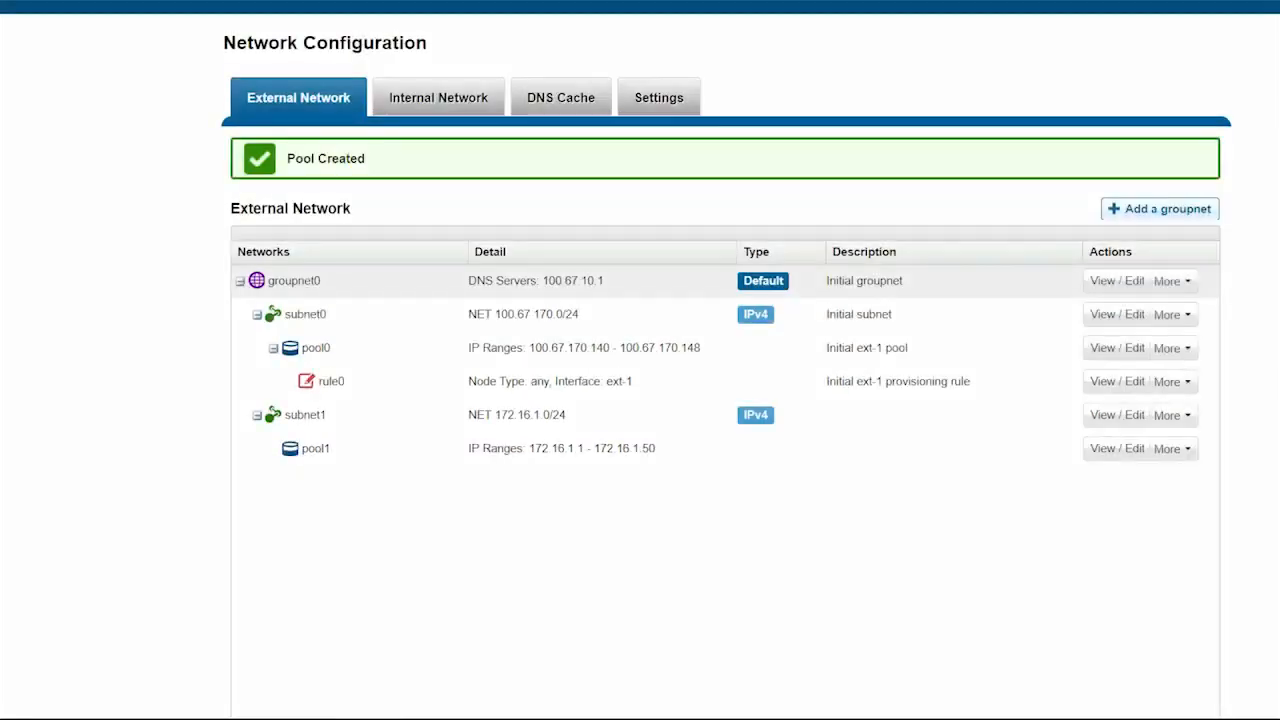
pyautogui.click(1170, 281)
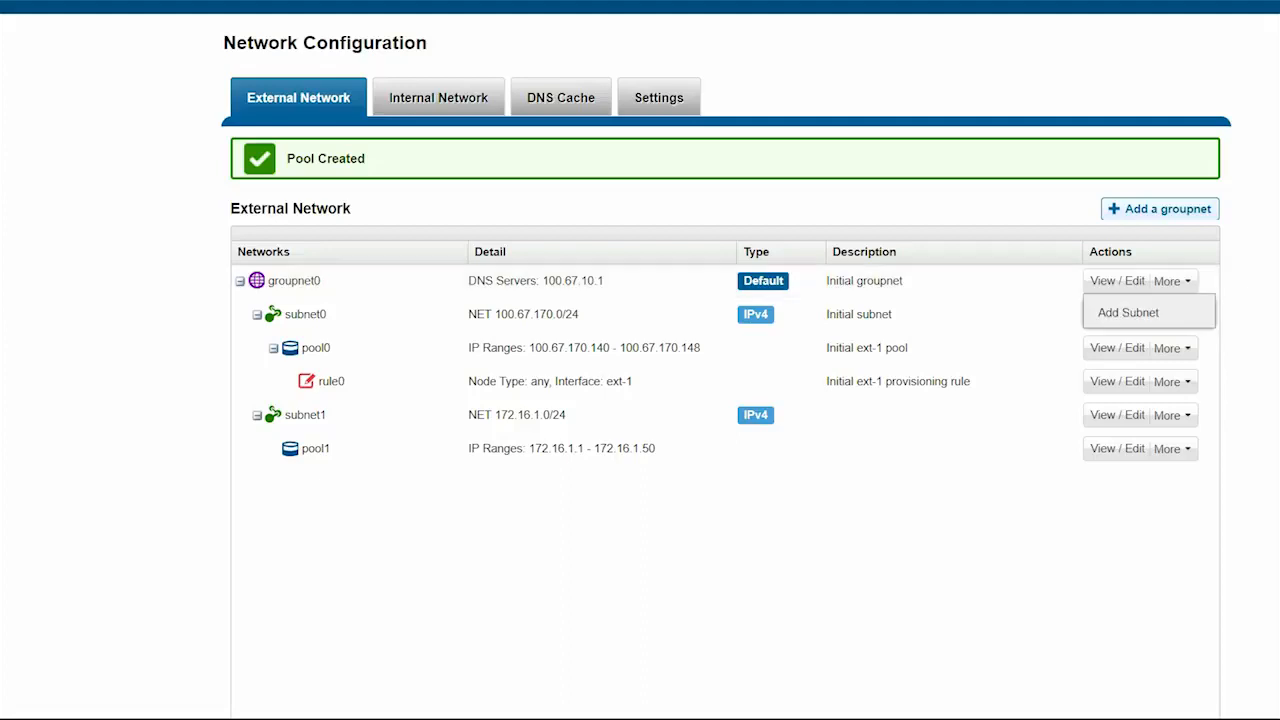
pyautogui.click(1128, 312)
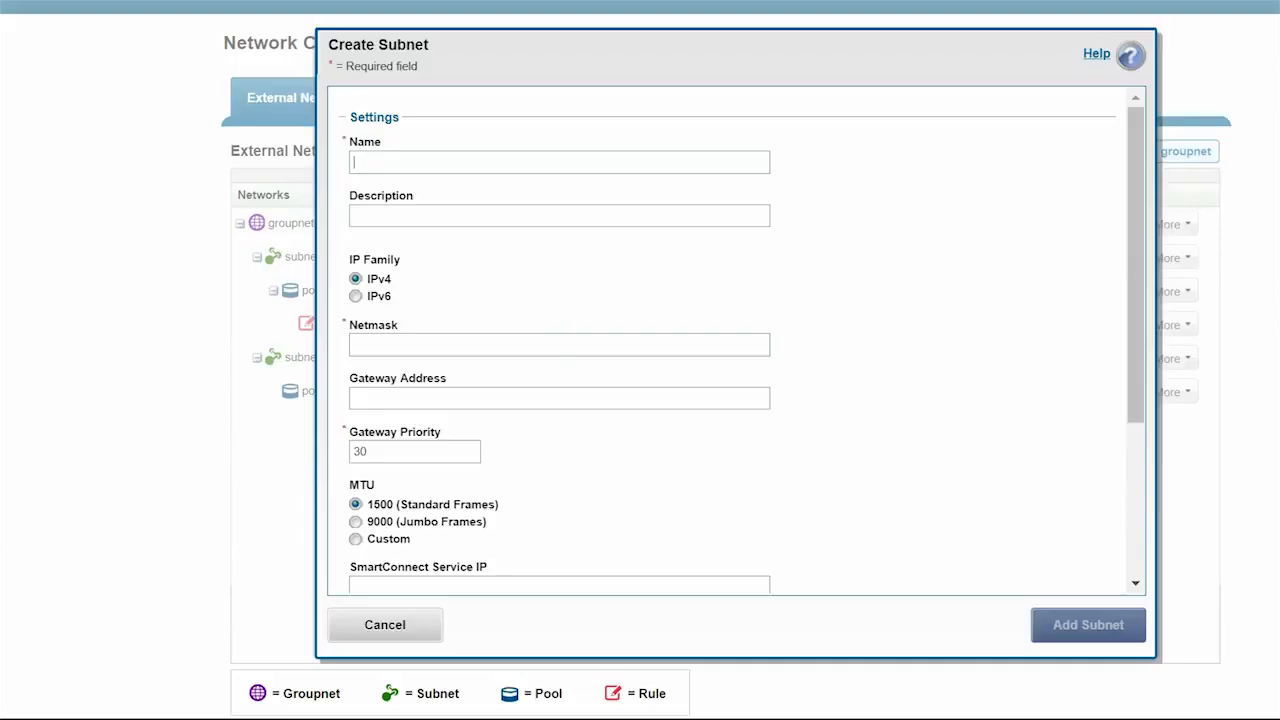
# - Create subnet2 with netmask 255.255.255.0, gateway 172.16.2.254, MTU 9000 and SmartConnect name sczone2.dell.local
pyautogui.write('subnet2')
pyautogui.click(356, 345)
pyautogui.write('255.')
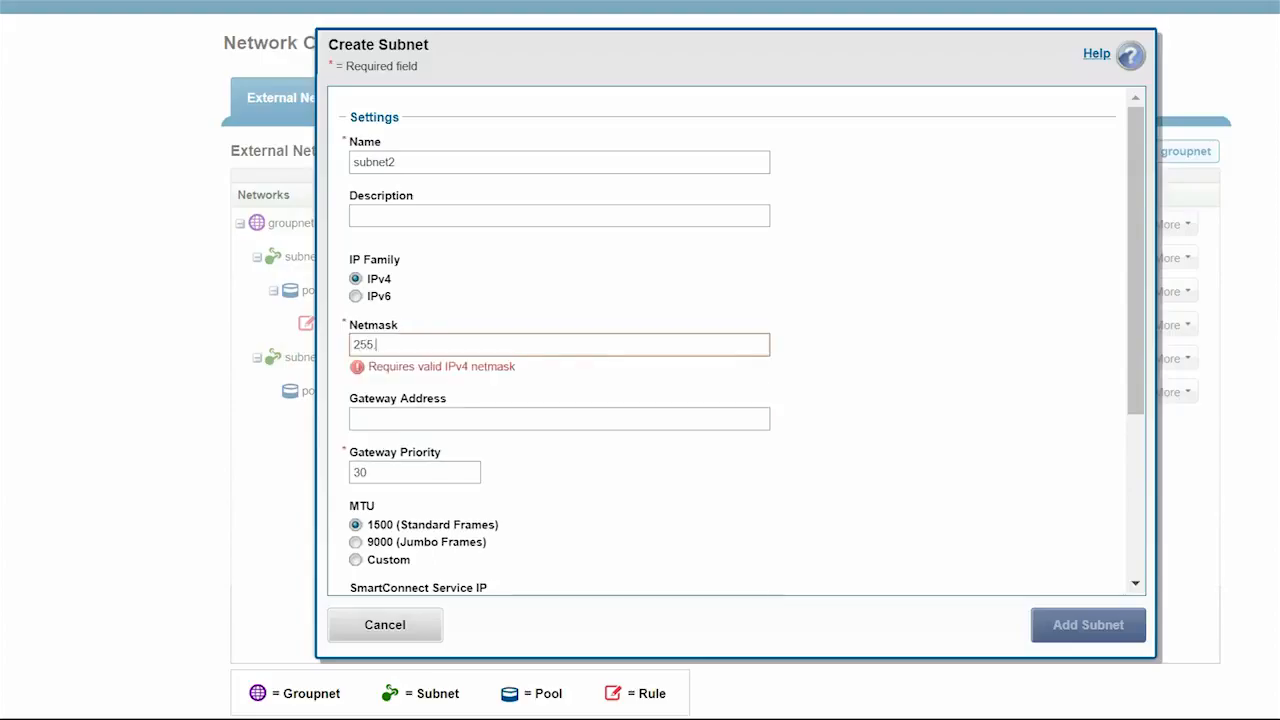
pyautogui.write('255.255.0')
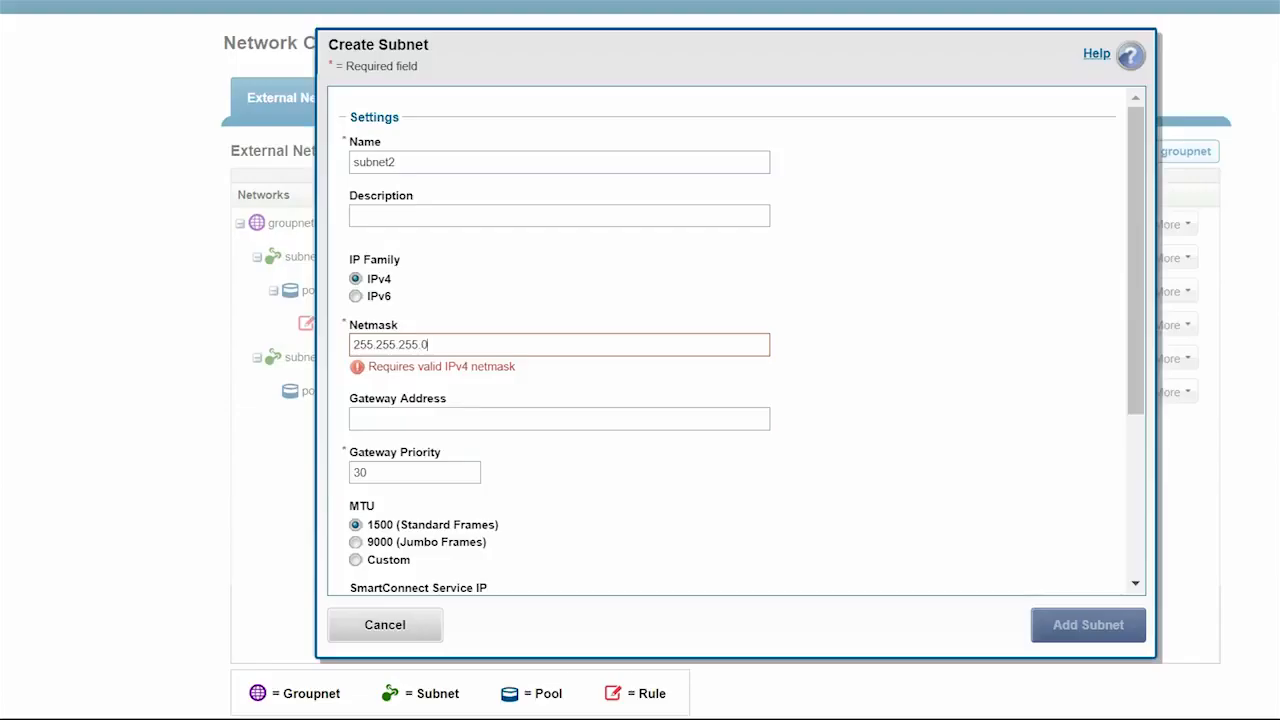
pyautogui.press('Tab')
pyautogui.write('17')
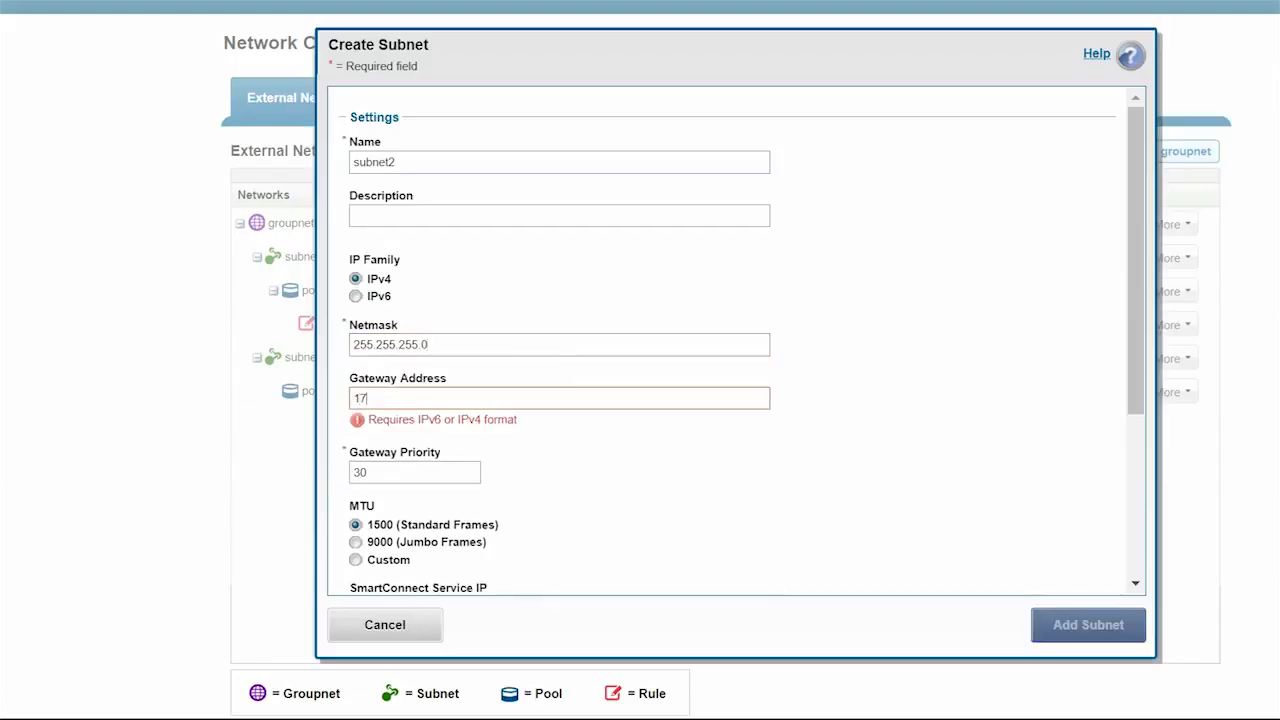
pyautogui.write('2.16.2.254')
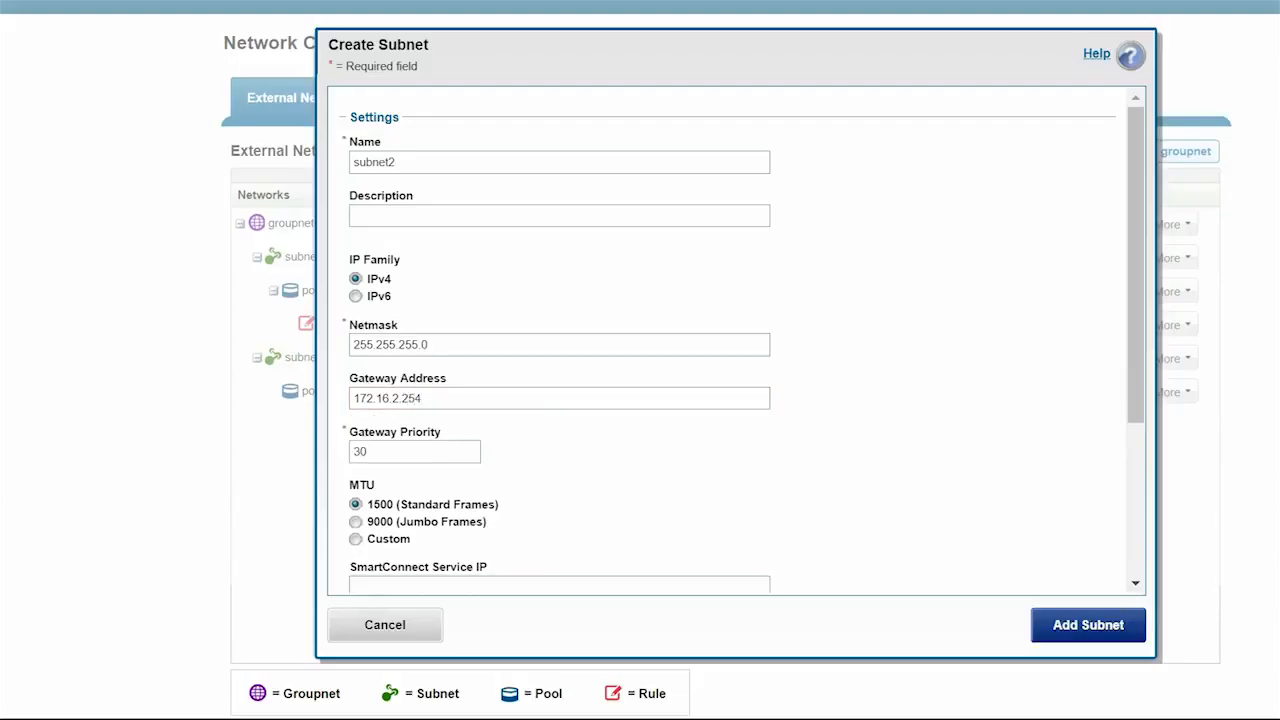
pyautogui.click(356, 522)
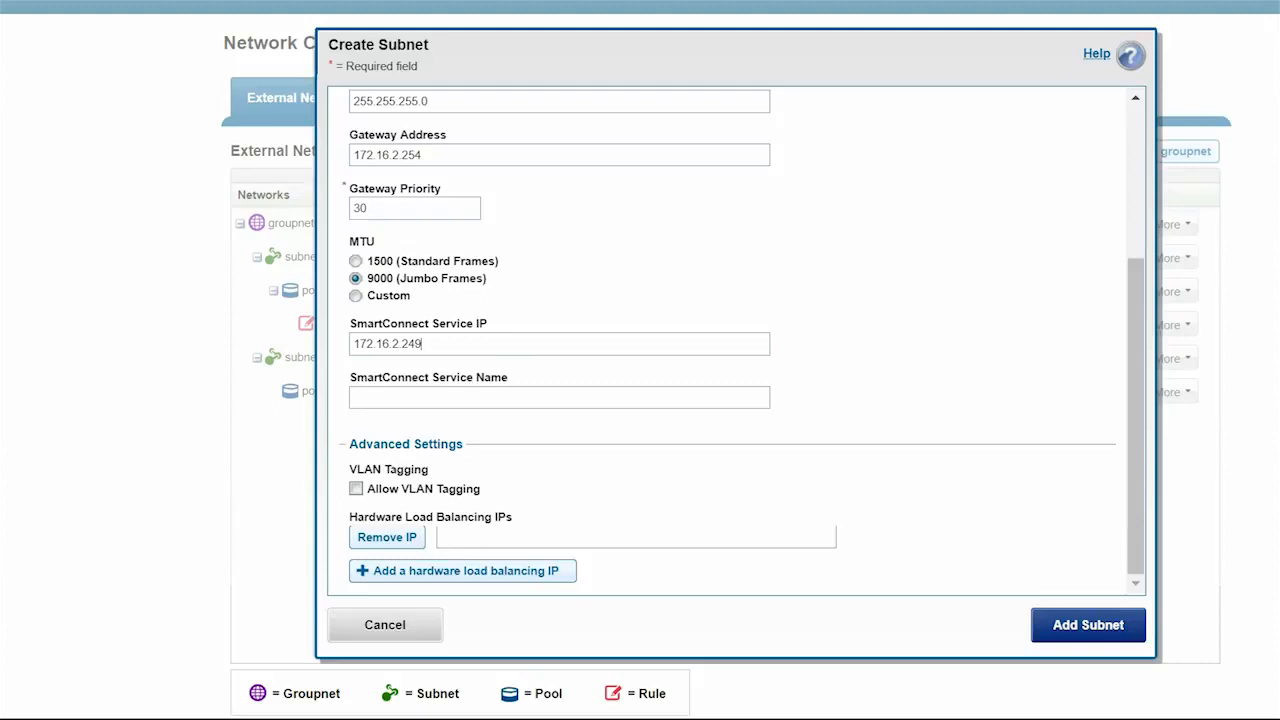
pyautogui.press('Tab')
pyautogui.write('sczone2.dell.local')
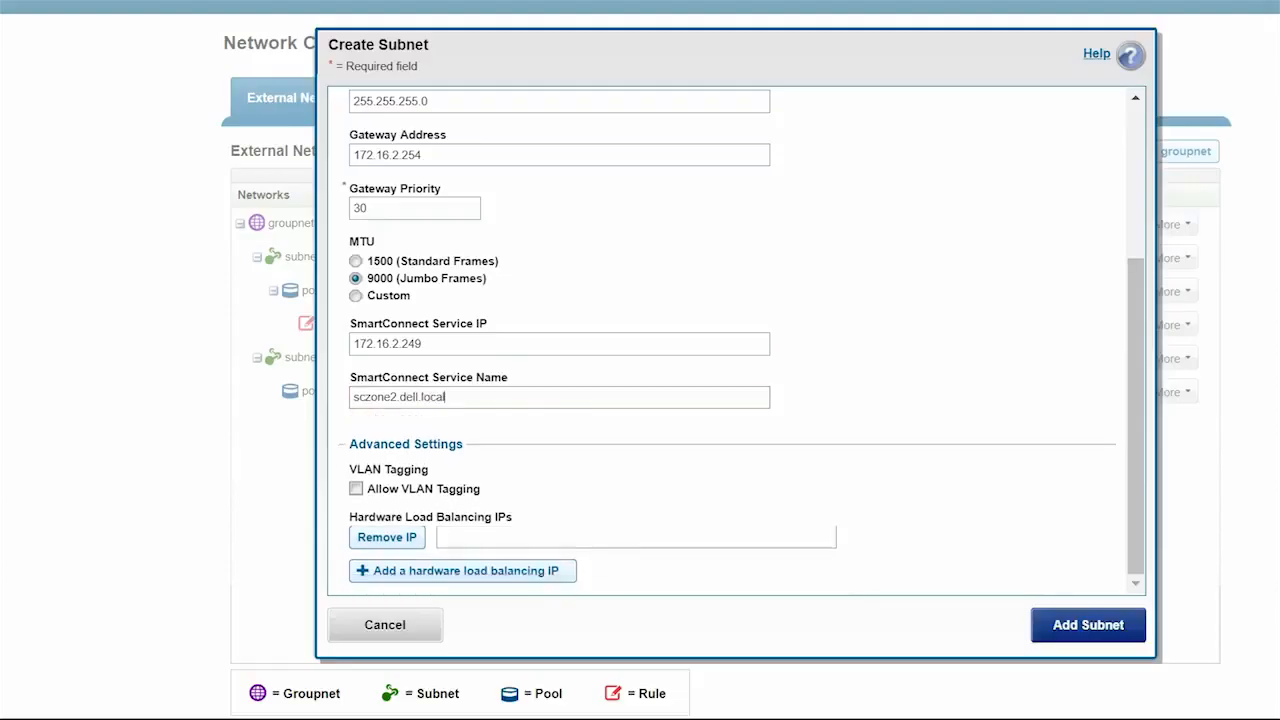
pyautogui.scroll(-2, 640, 360)
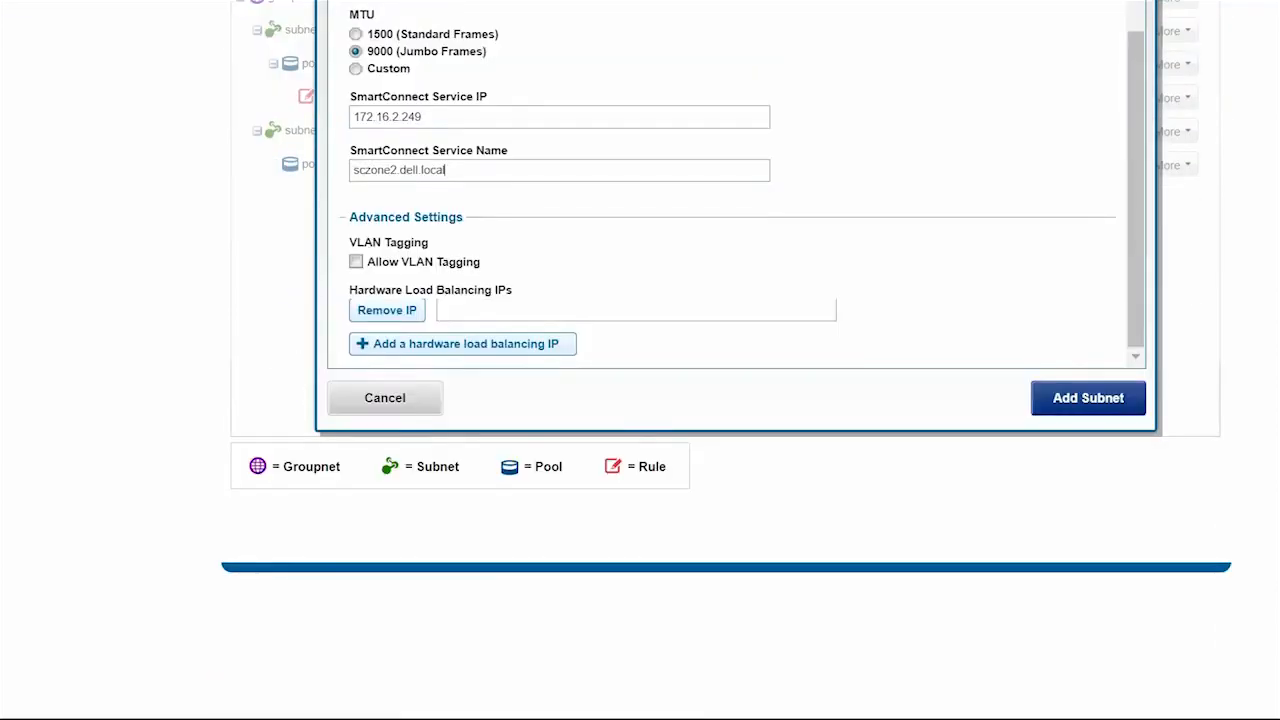
pyautogui.click(1088, 398)
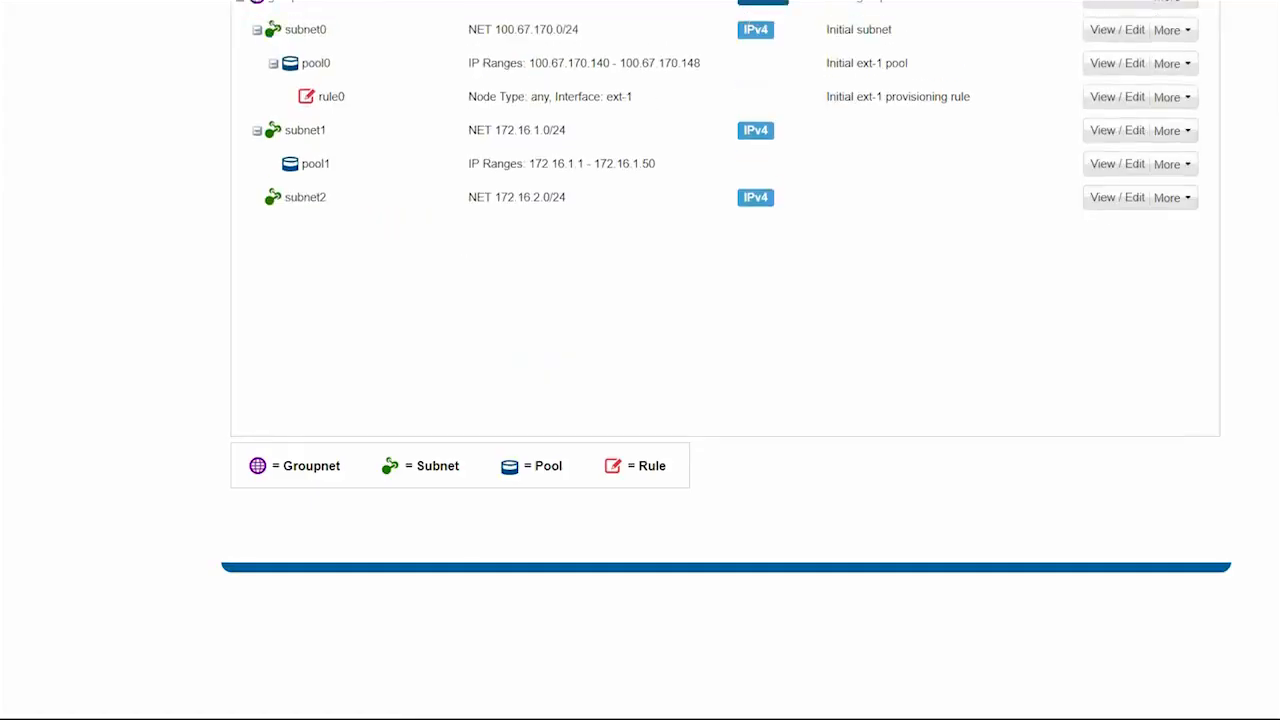
# - Start a pool named pool2 under subnet2 with IP range 172.16.2.1–172.16.2.50
pyautogui.scroll(1, 725, 431)
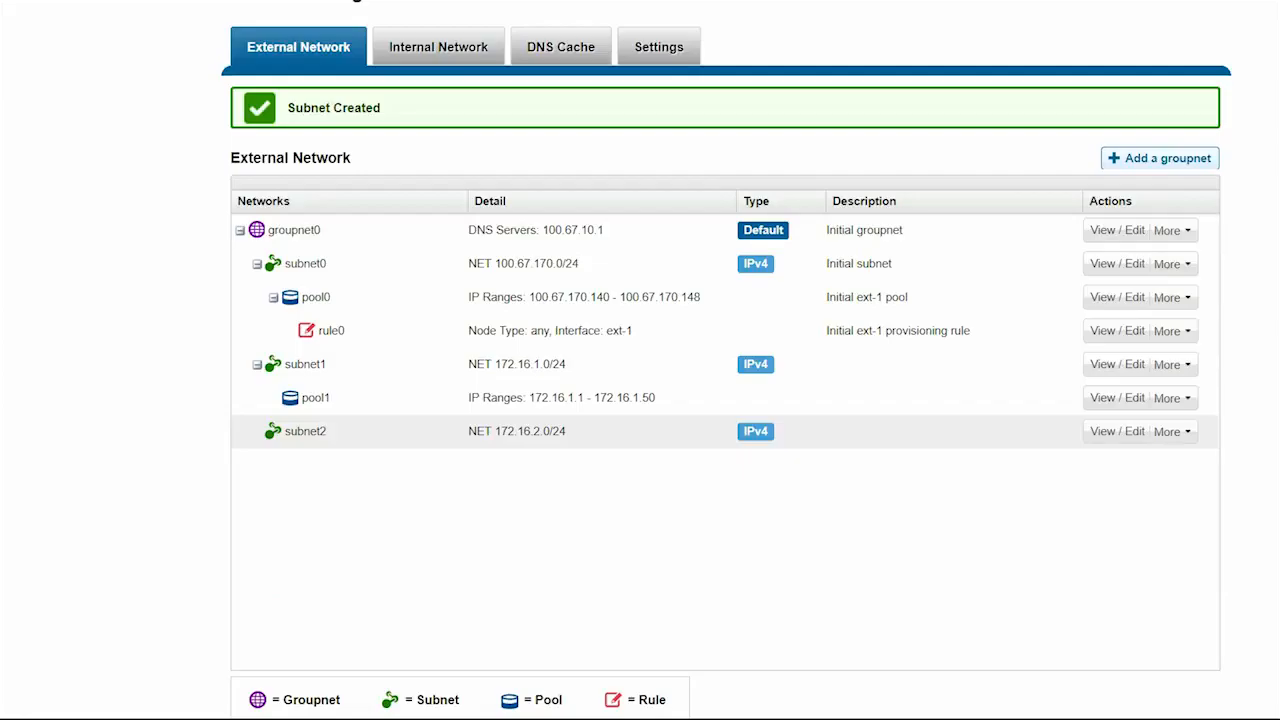
pyautogui.click(1167, 431)
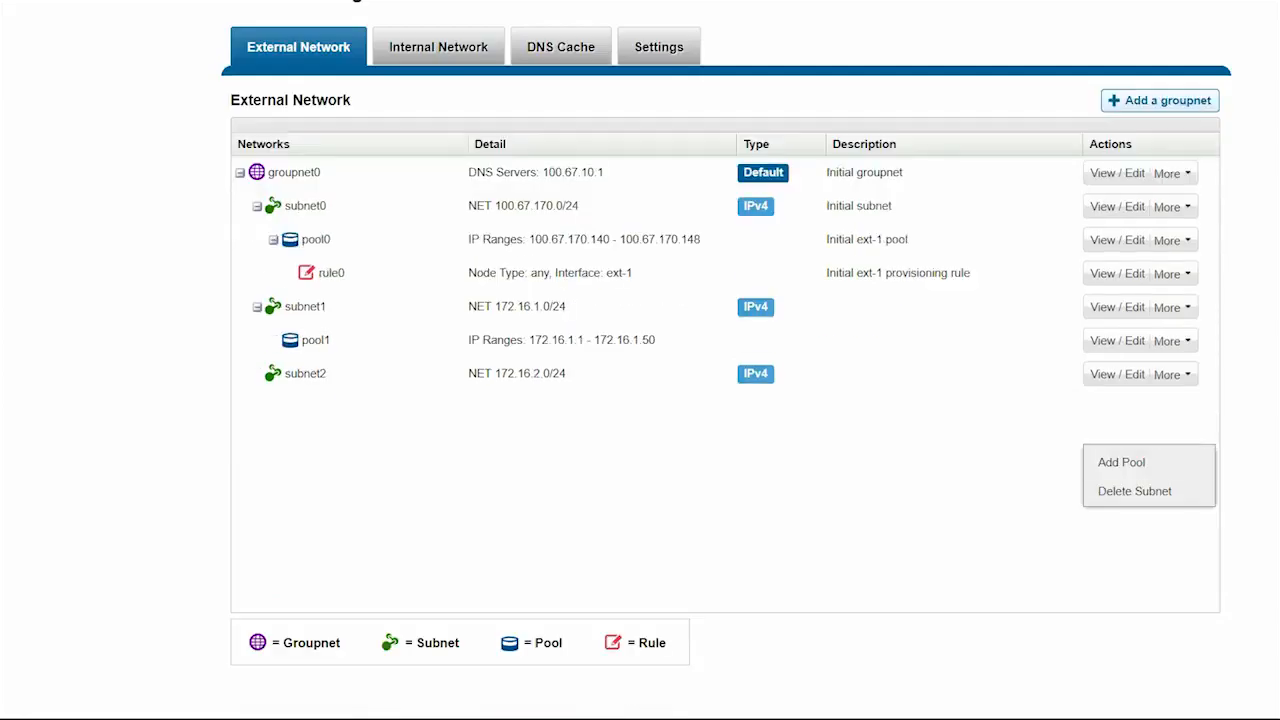
pyautogui.click(1121, 462)
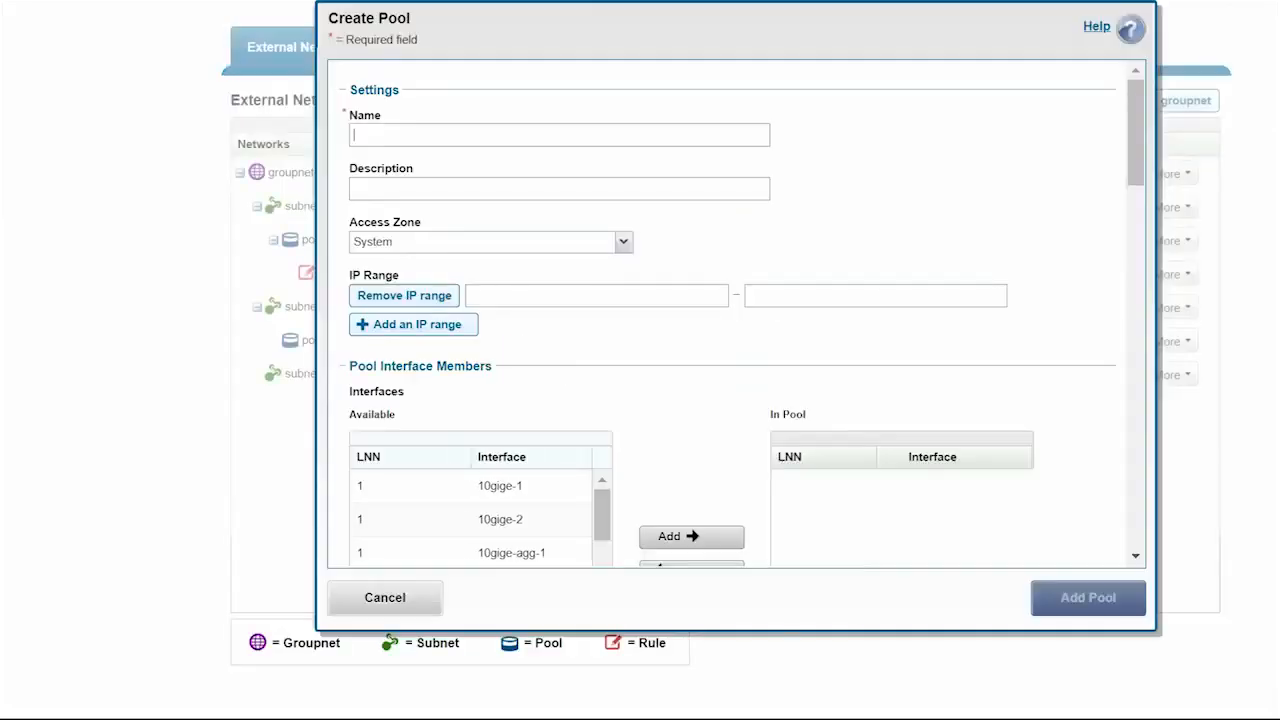
pyautogui.write('po')
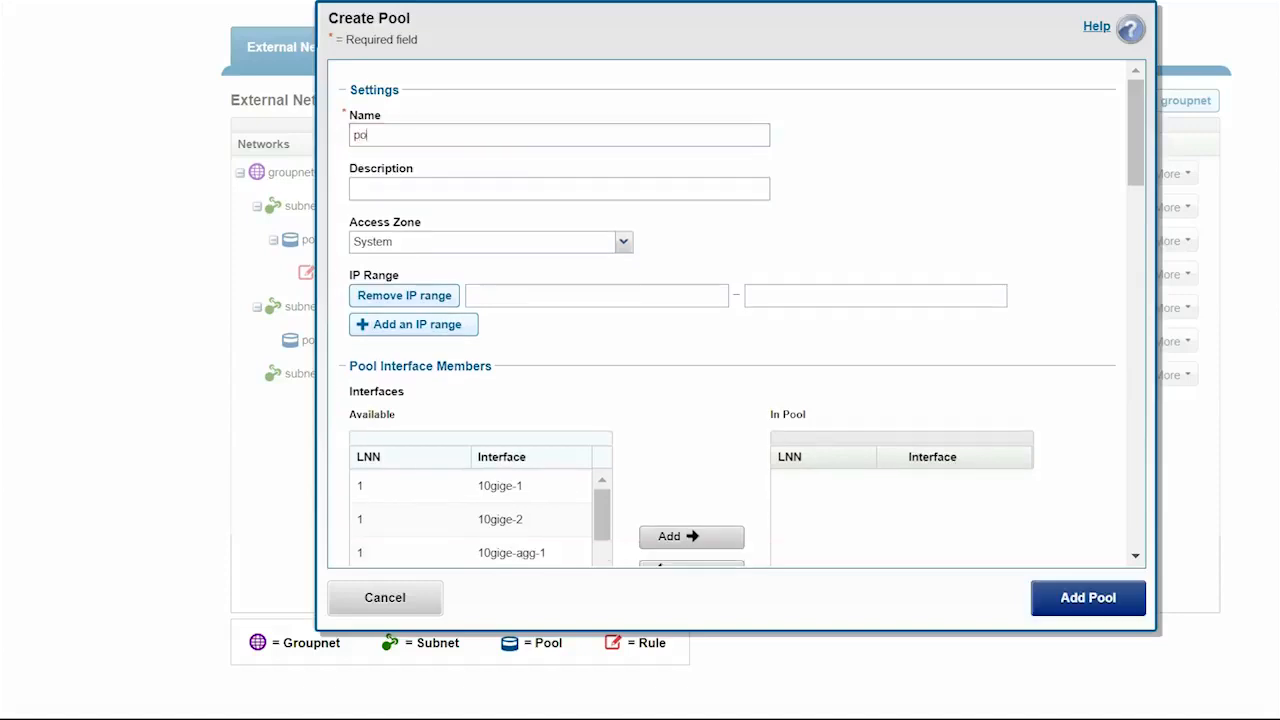
pyautogui.write('ol21')
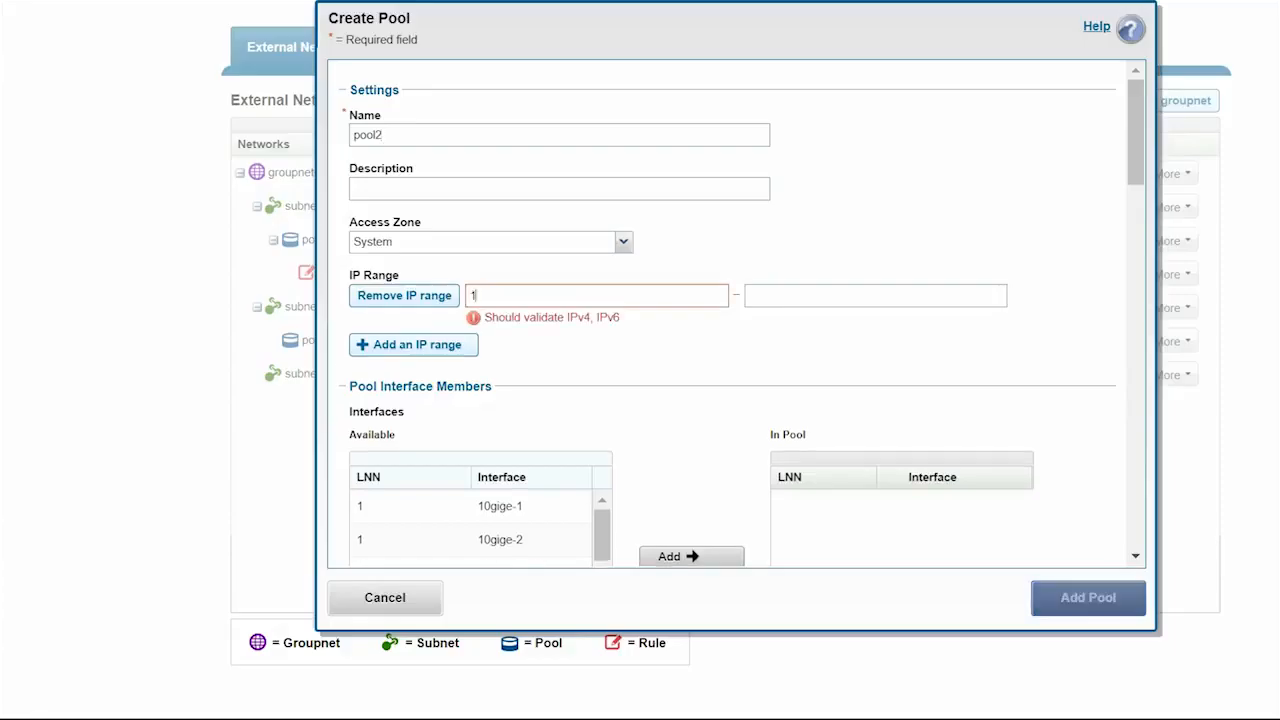
pyautogui.write('72.16.')
pyautogui.write('2.1')
pyautogui.press('Tab')
pyautogui.write('172.16.2.50')
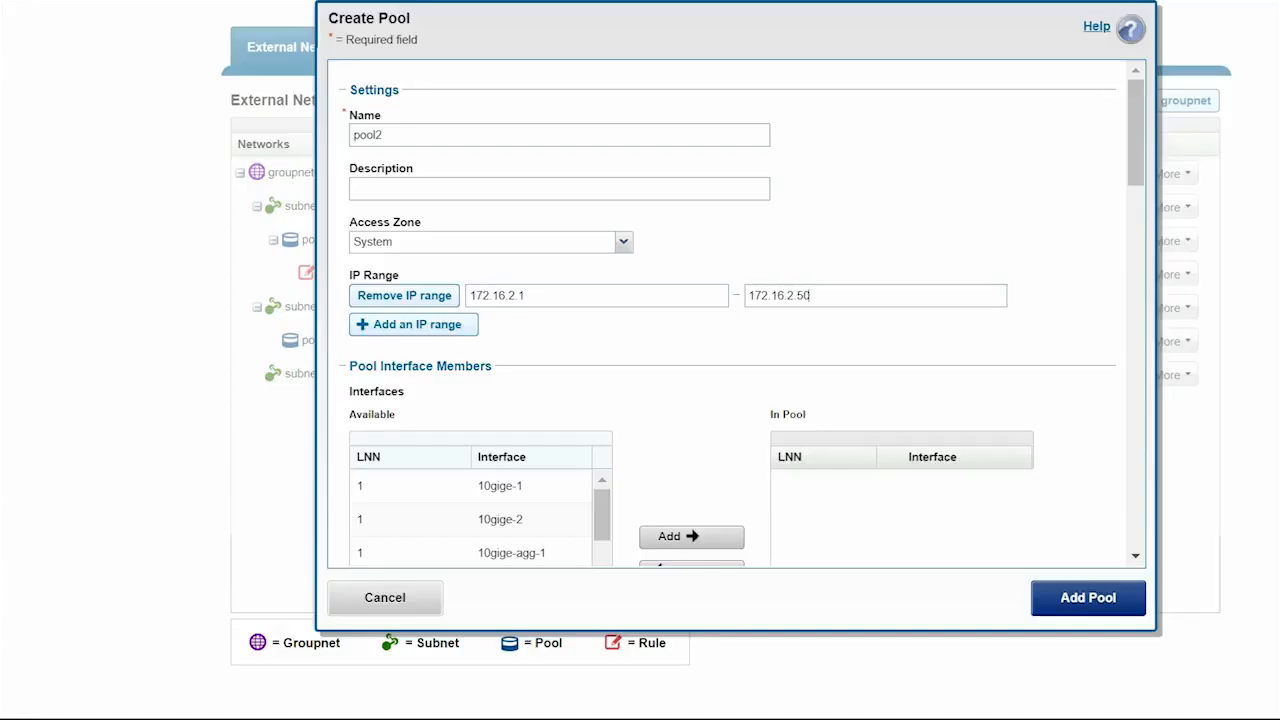
# - Add the 10gige-agg-1 interfaces of nodes 4 and 5 to pool2
pyautogui.scroll(-2, 480, 520)
pyautogui.scroll(-5, 730, 350)
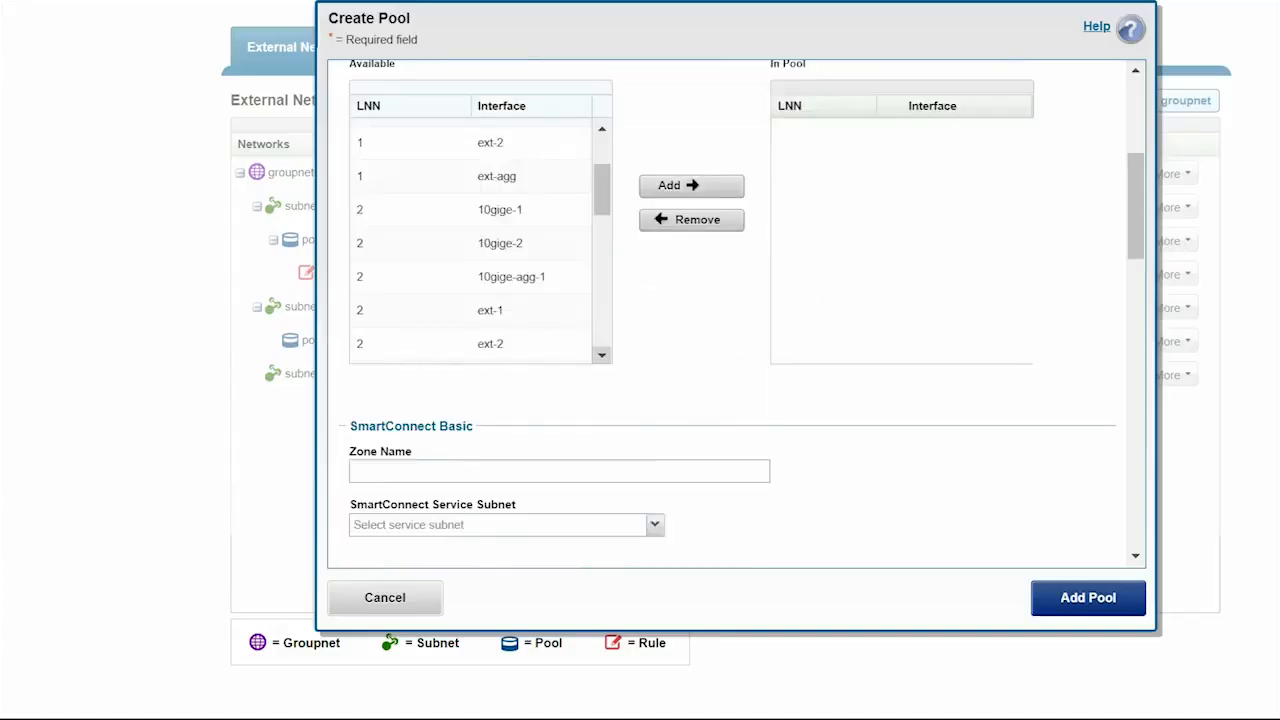
pyautogui.click(602, 355)
pyautogui.click(602, 355)
pyautogui.click(602, 355)
pyautogui.click(602, 355)
pyautogui.click(602, 355)
pyautogui.click(602, 355)
pyautogui.click(602, 355)
pyautogui.click(602, 355)
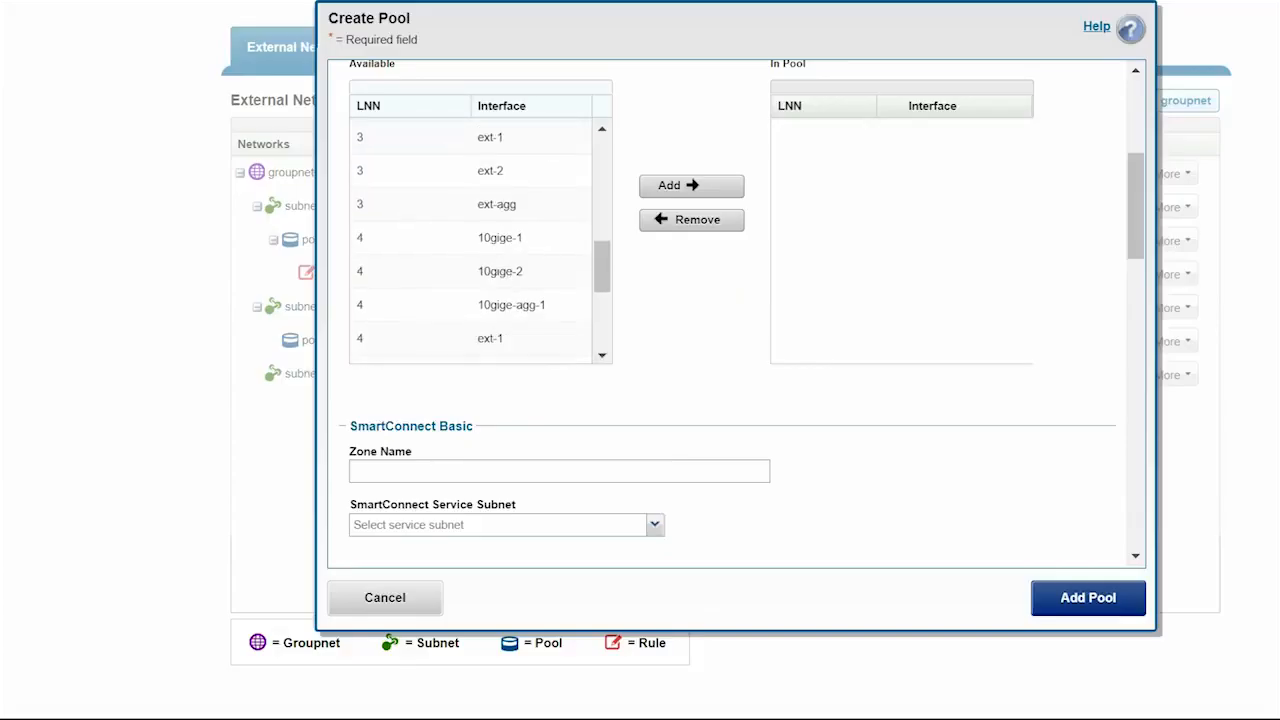
pyautogui.click(511, 305)
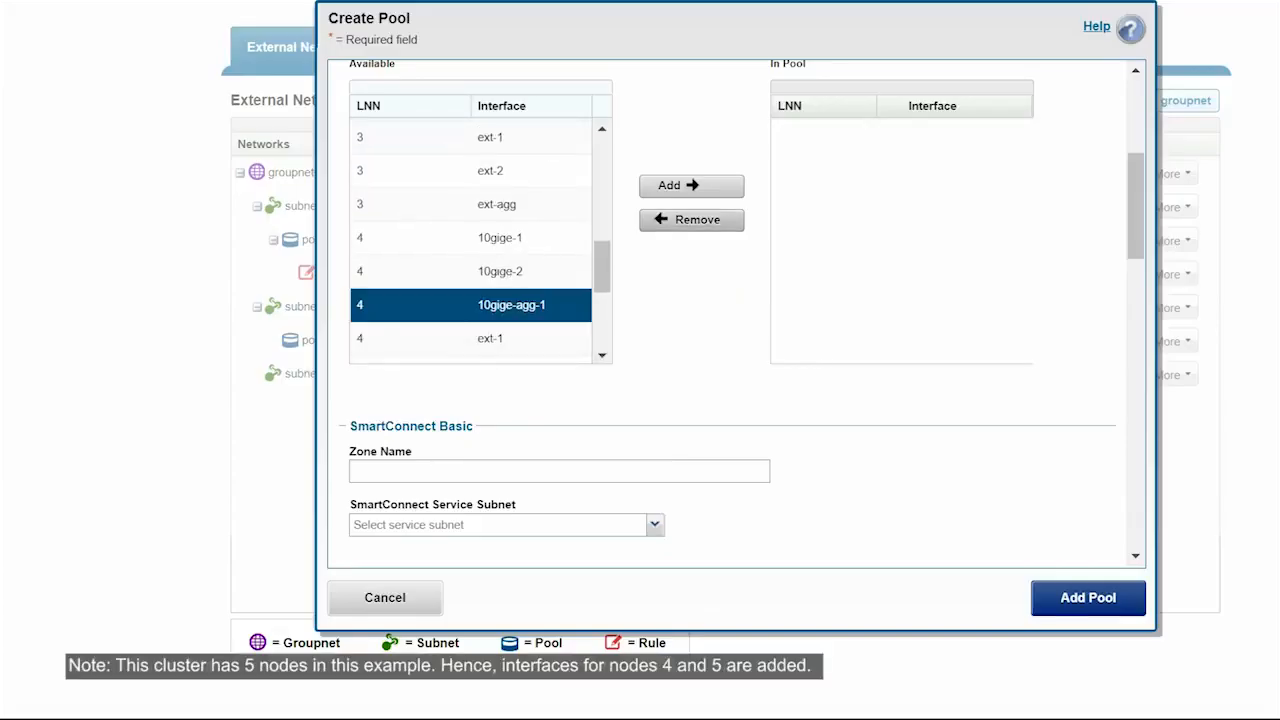
pyautogui.click(691, 186)
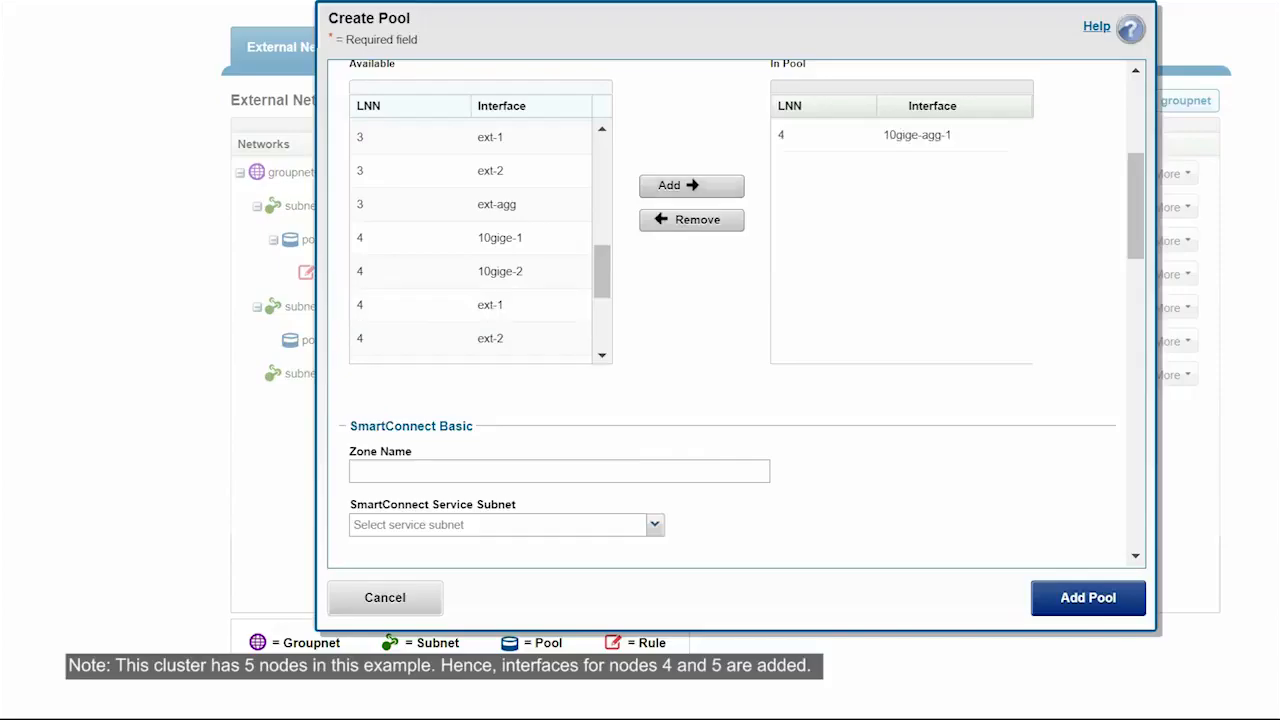
pyautogui.scroll(-5, 480, 245)
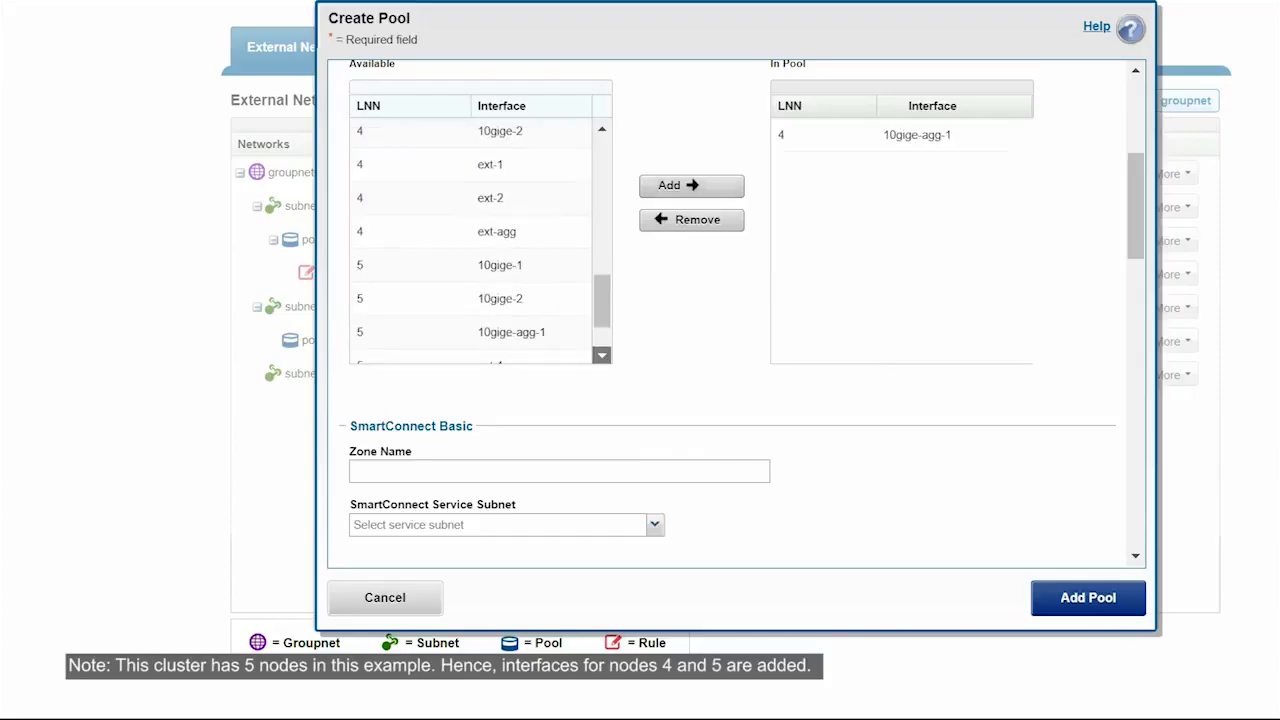
pyautogui.click(480, 247)
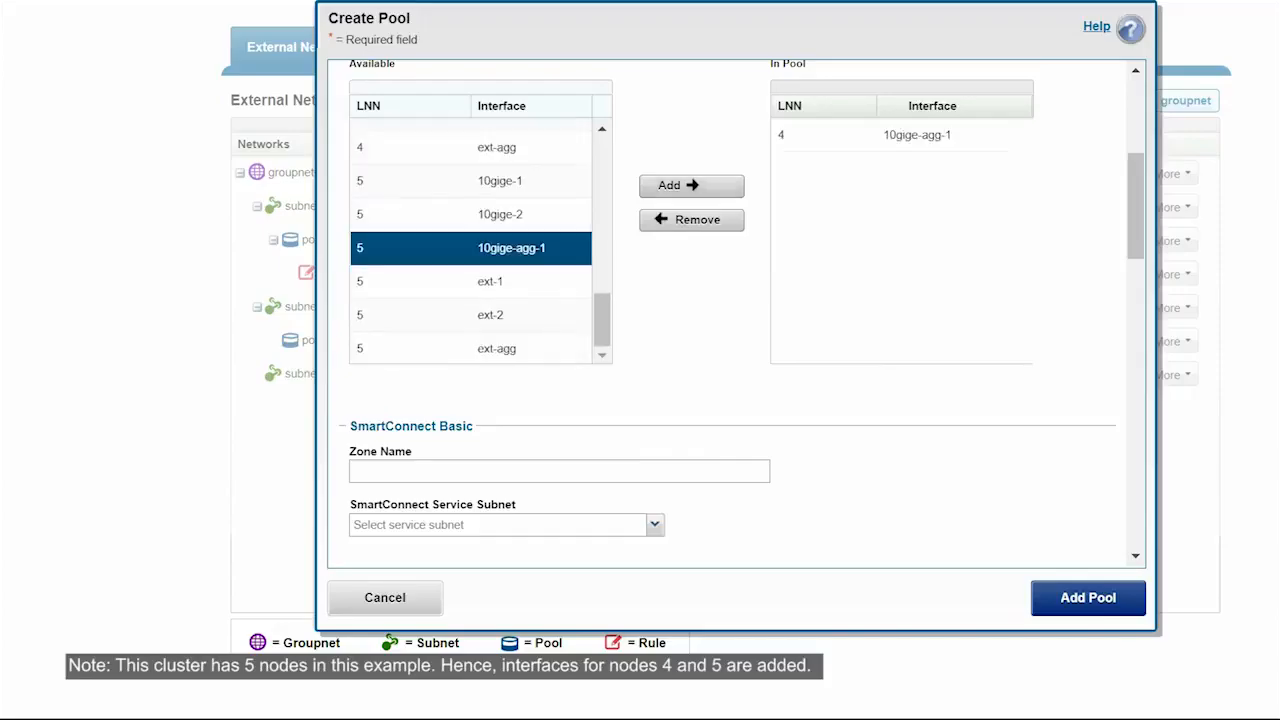
pyautogui.click(691, 186)
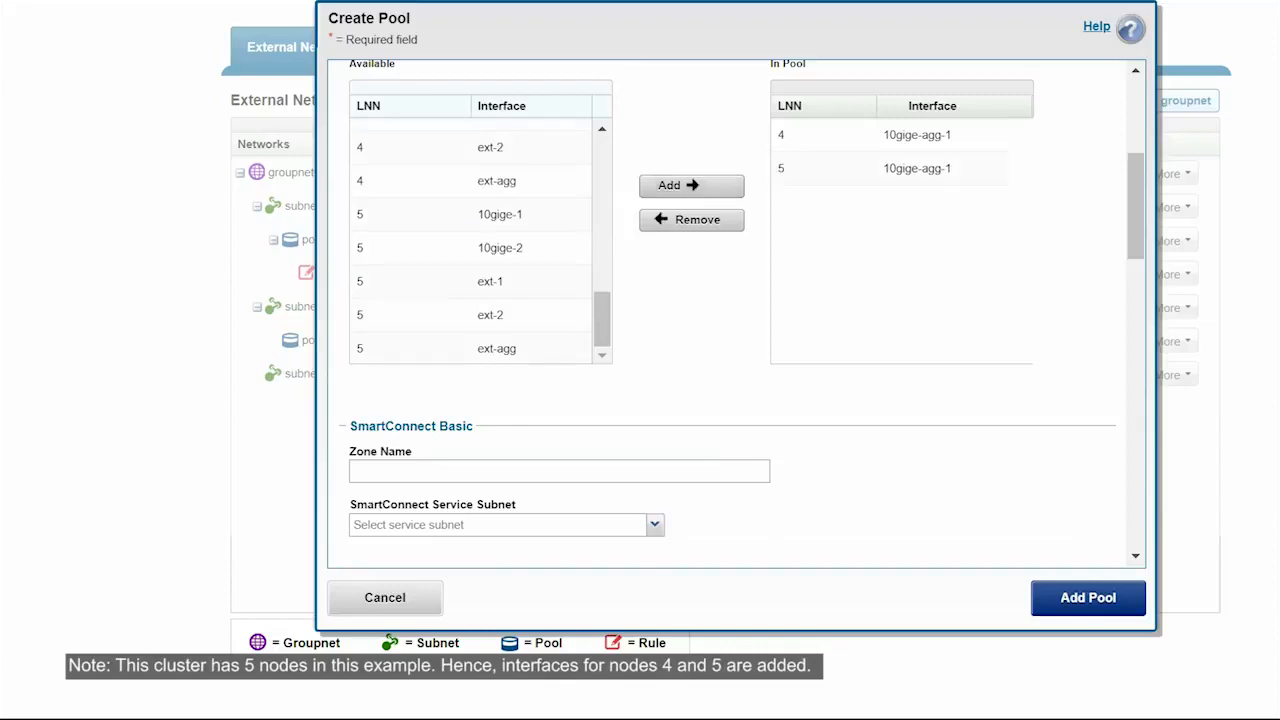
# - Set pool2's SmartConnect zone name to sczone2 and create the pool
pyautogui.click(356, 471)
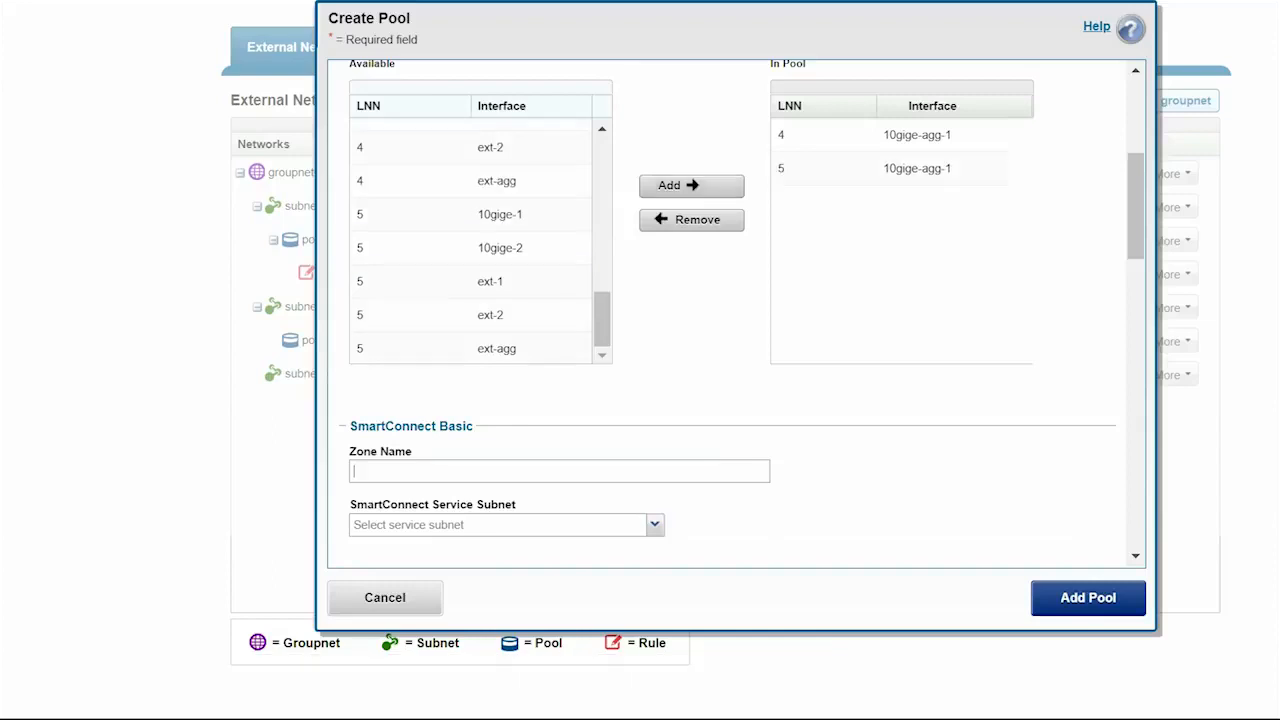
pyautogui.write('sczone2')
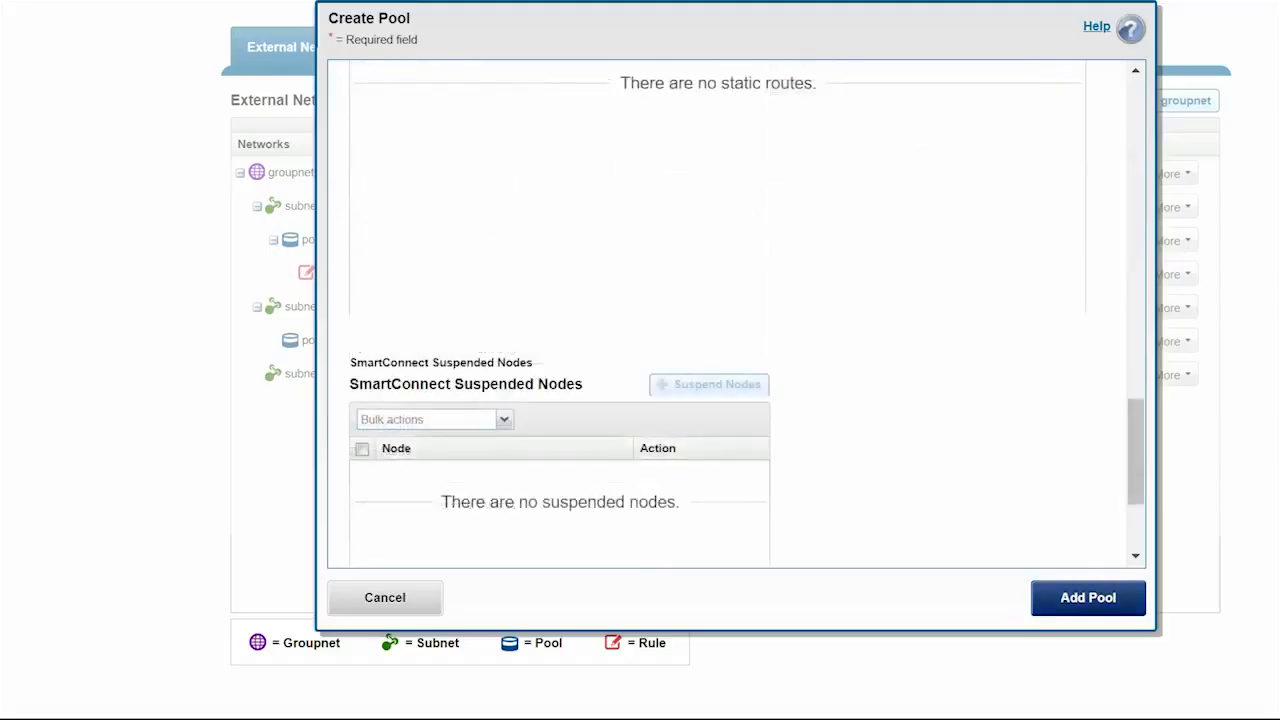
pyautogui.click(1088, 598)
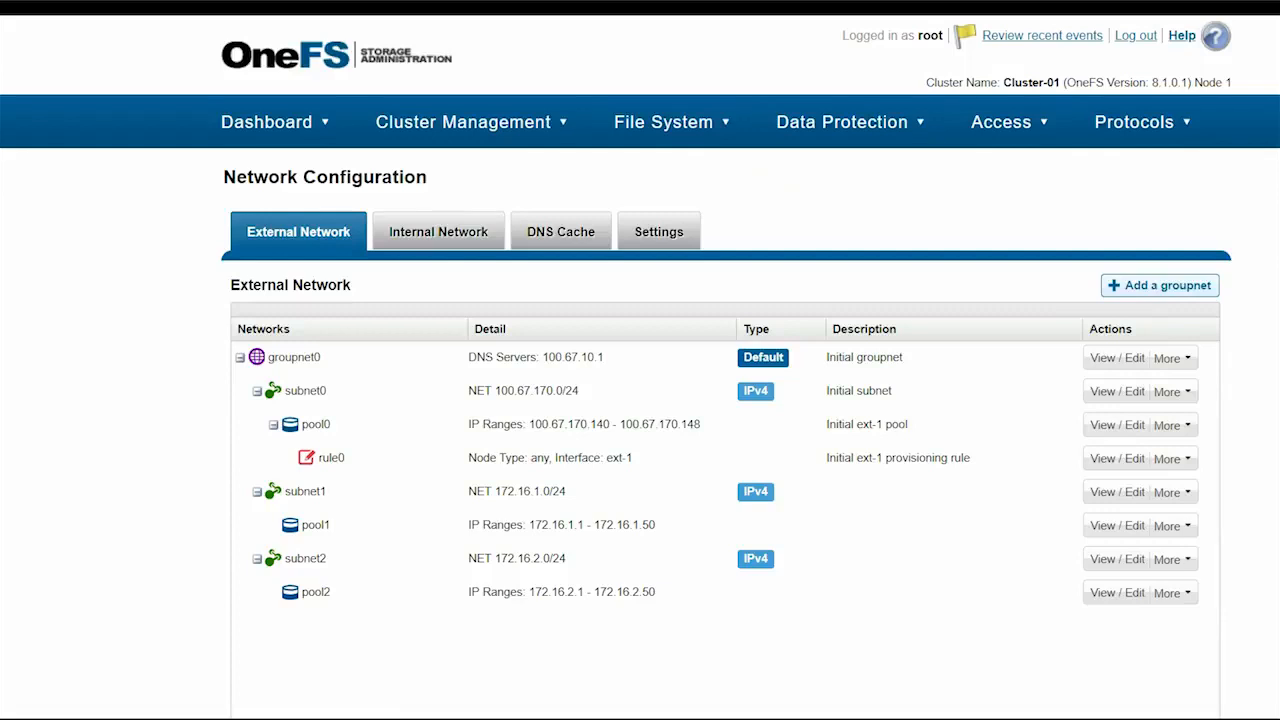
# - Check that pool2 (172.16.2.1–172.16.2.50) is listed under subnet2
pyautogui.moveTo(672, 122)
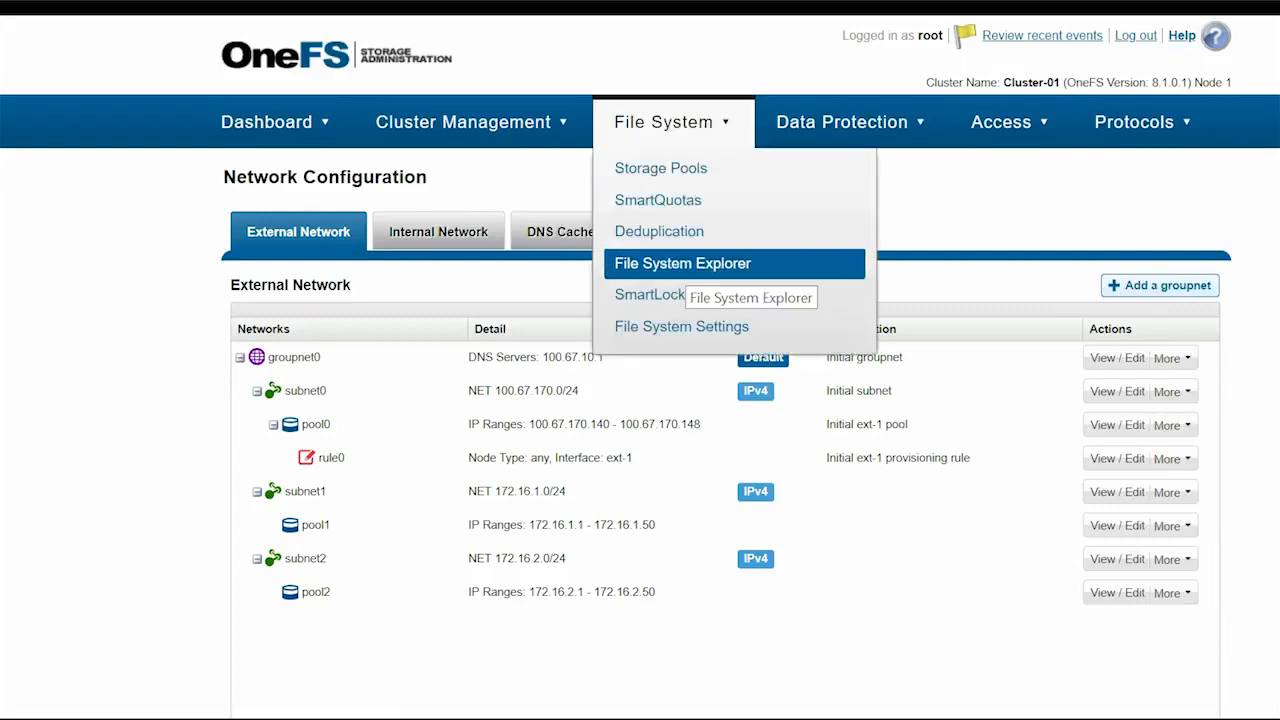
# - In File System Explorer, begin a new directory under /ifs named SMB
pyautogui.click(683, 263)
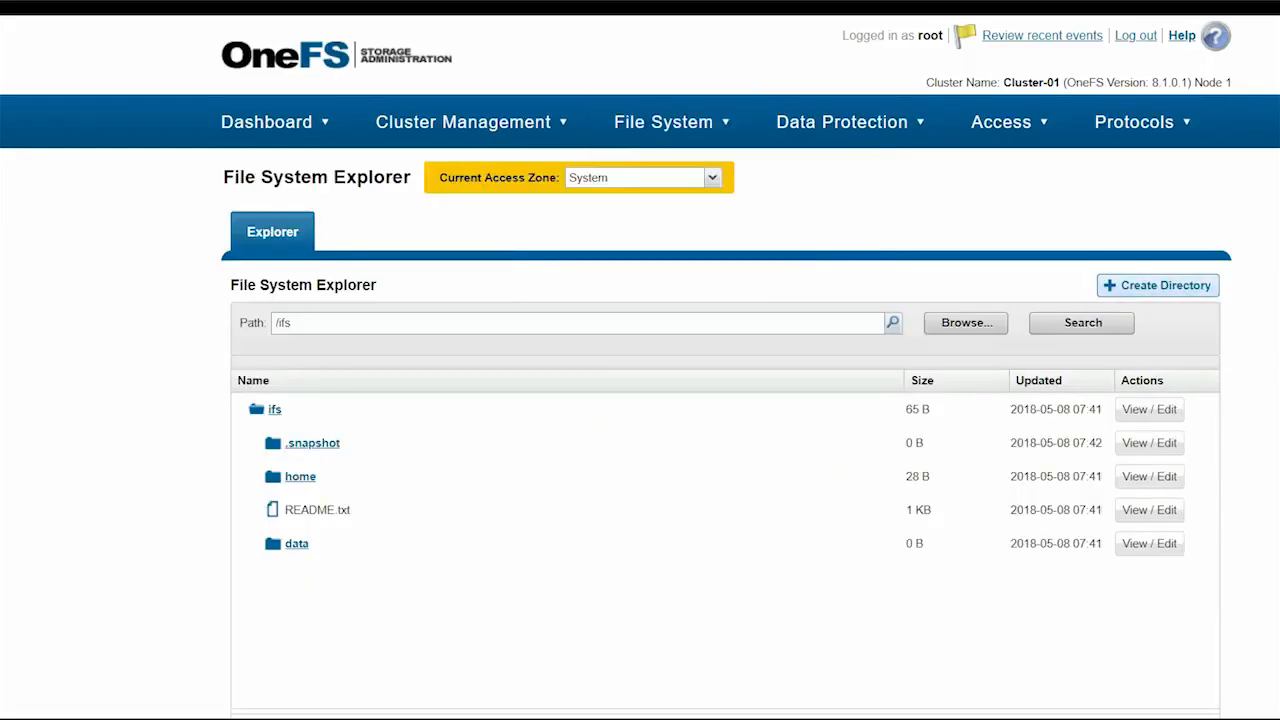
pyautogui.click(1158, 286)
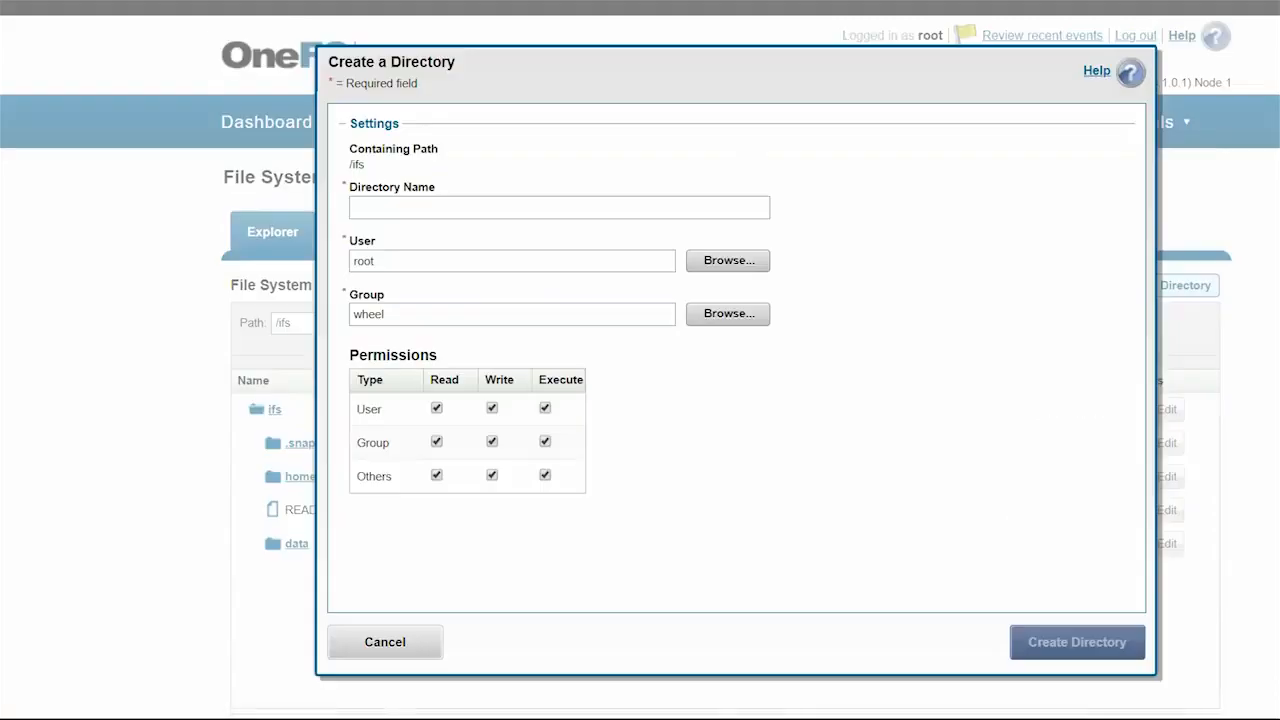
pyautogui.write('SM')
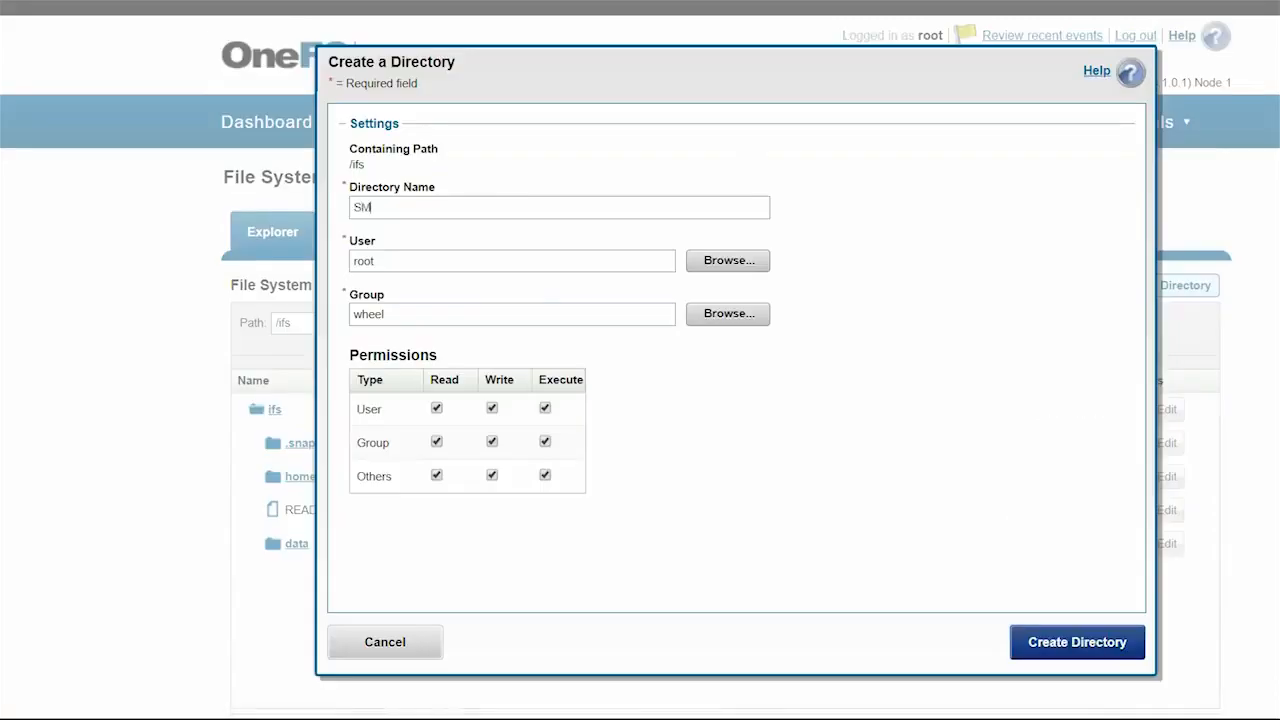
pyautogui.write('B')
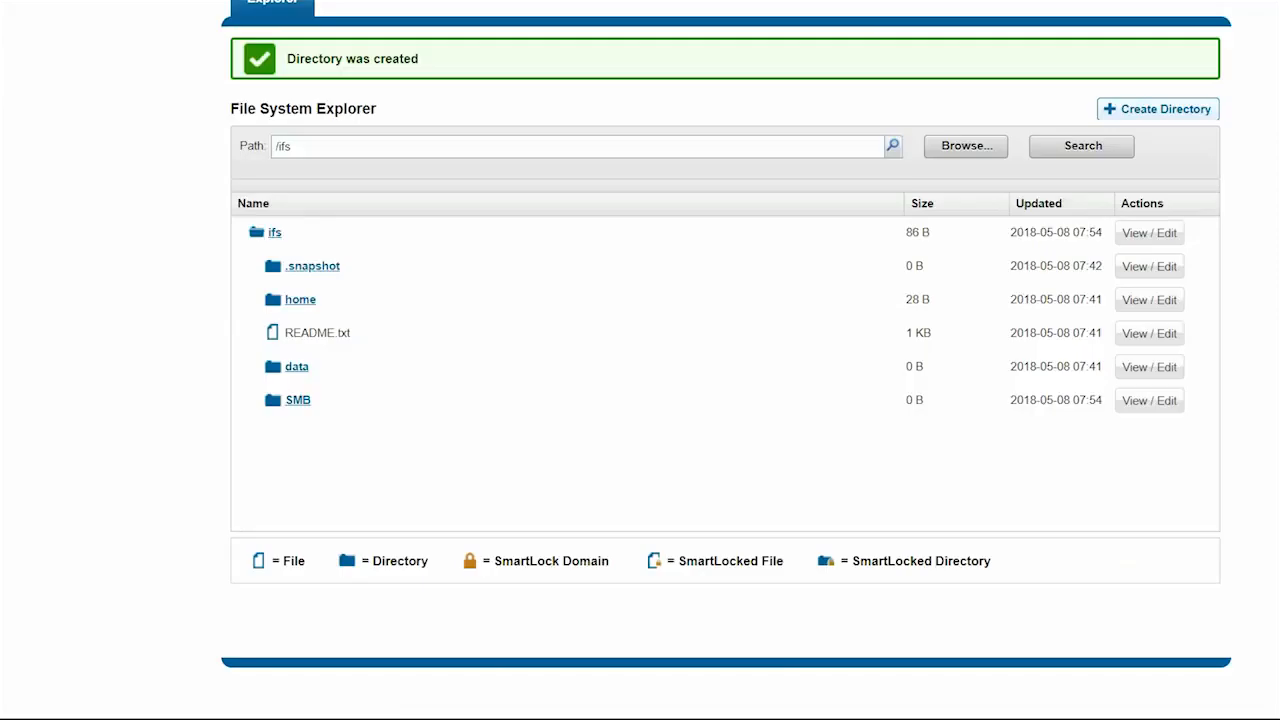
# - Inside /ifs/SMB, create an Engineering directory and an Accounting directory
pyautogui.click(298, 400)
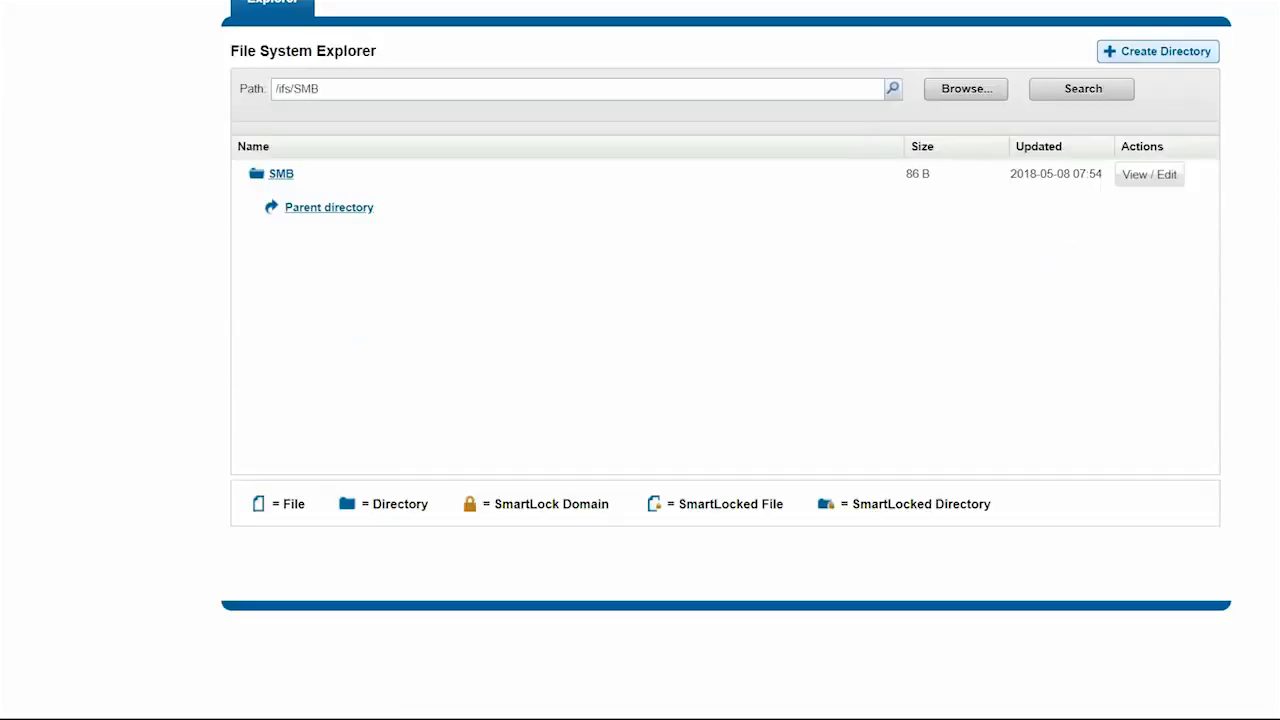
pyautogui.click(1158, 52)
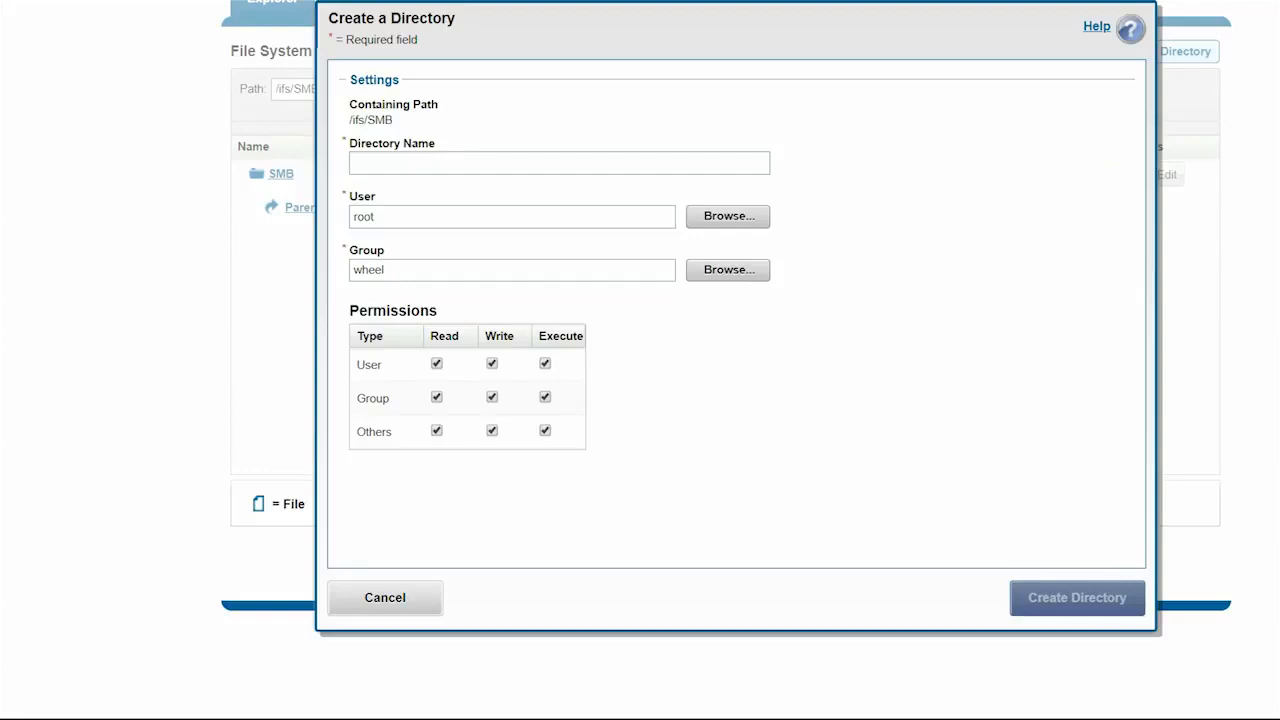
pyautogui.write('Engineering')
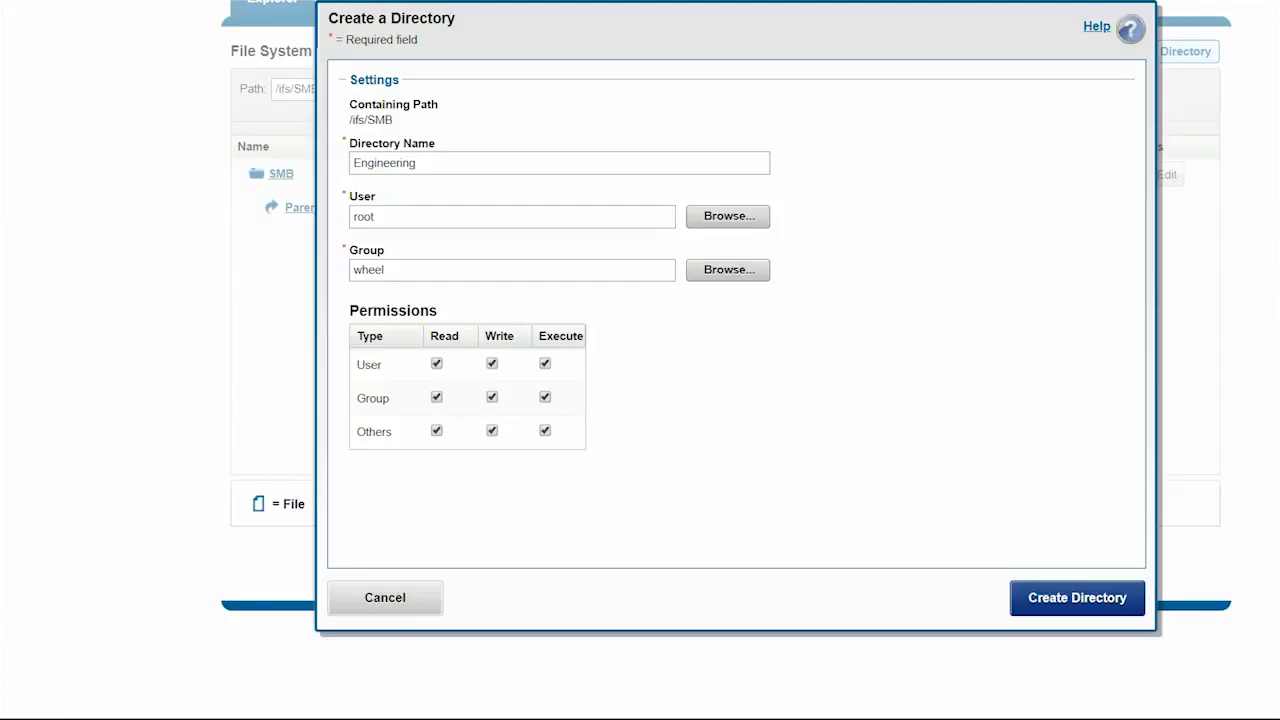
pyautogui.click(1077, 598)
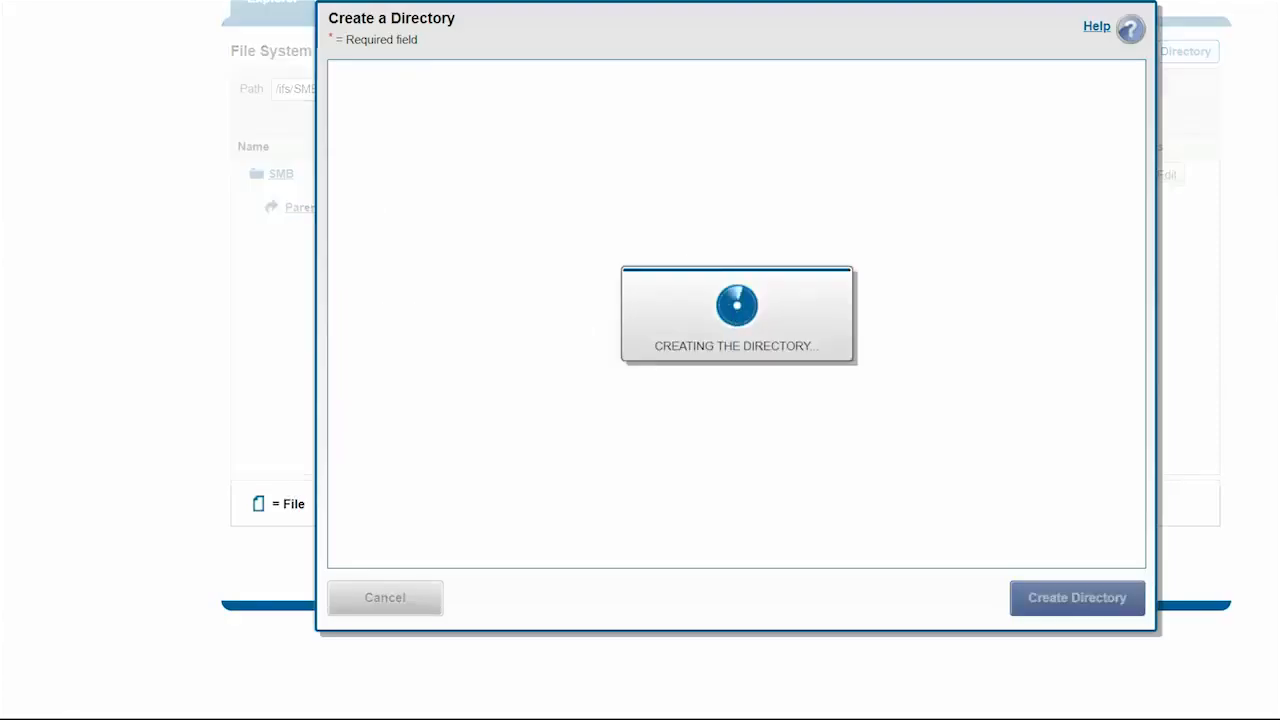
pyautogui.click(1158, 109)
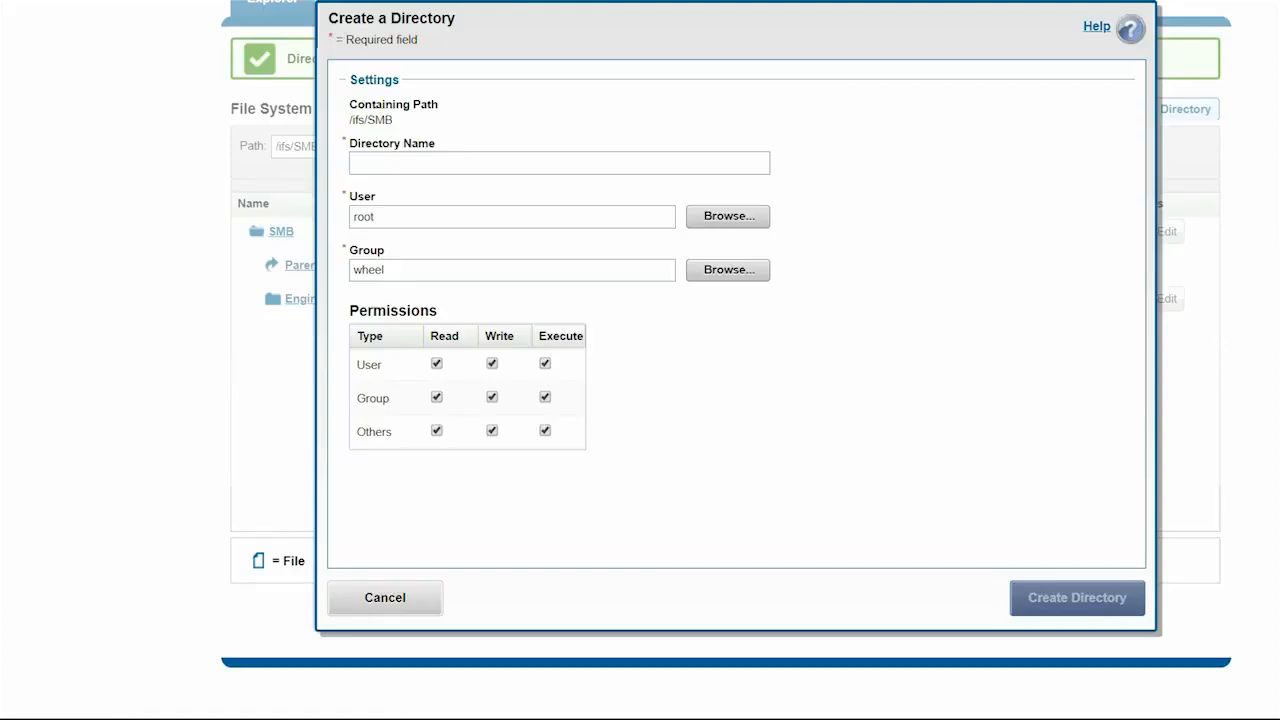
pyautogui.write('Ad')
pyautogui.write('counting')
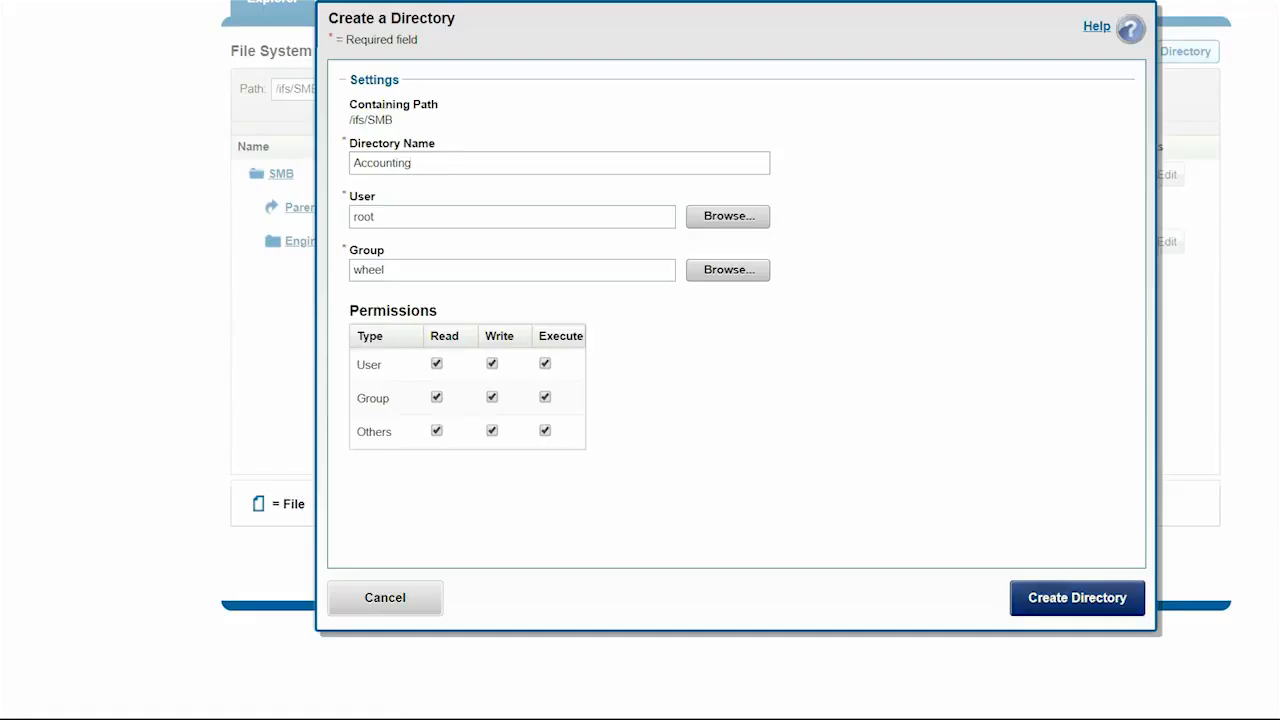
pyautogui.press('Return')
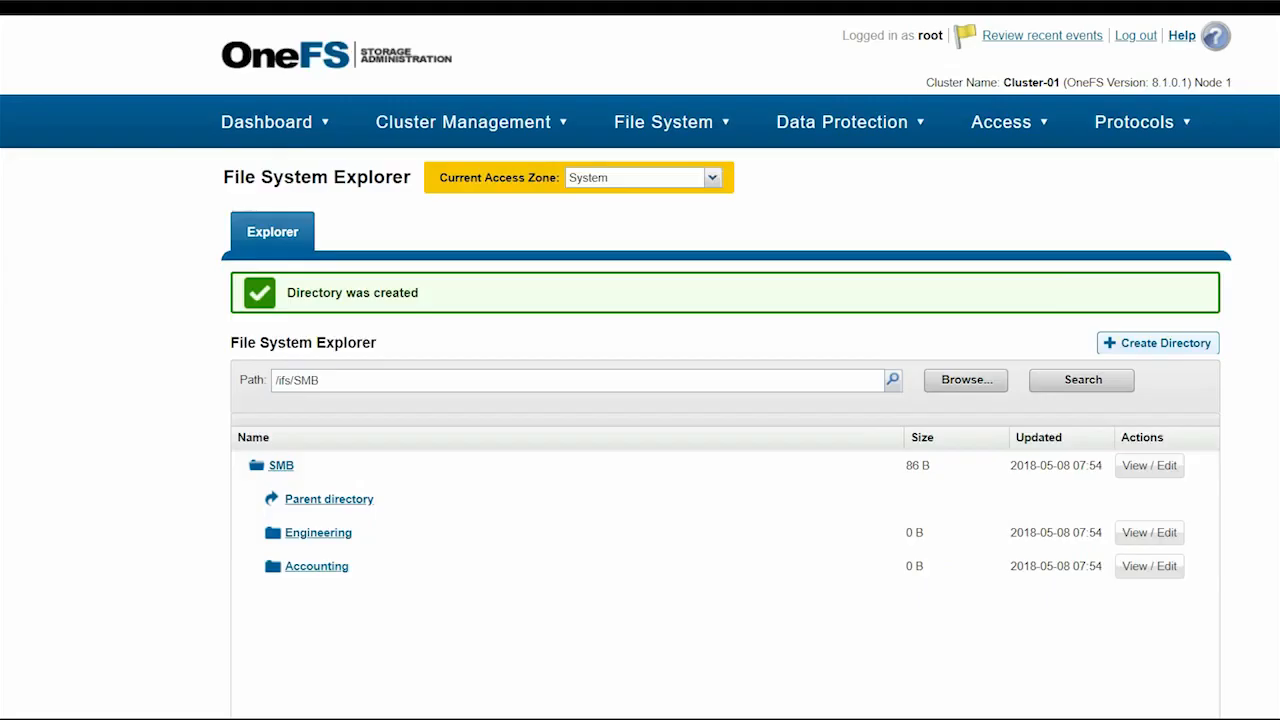
pyautogui.moveTo(1142, 122)
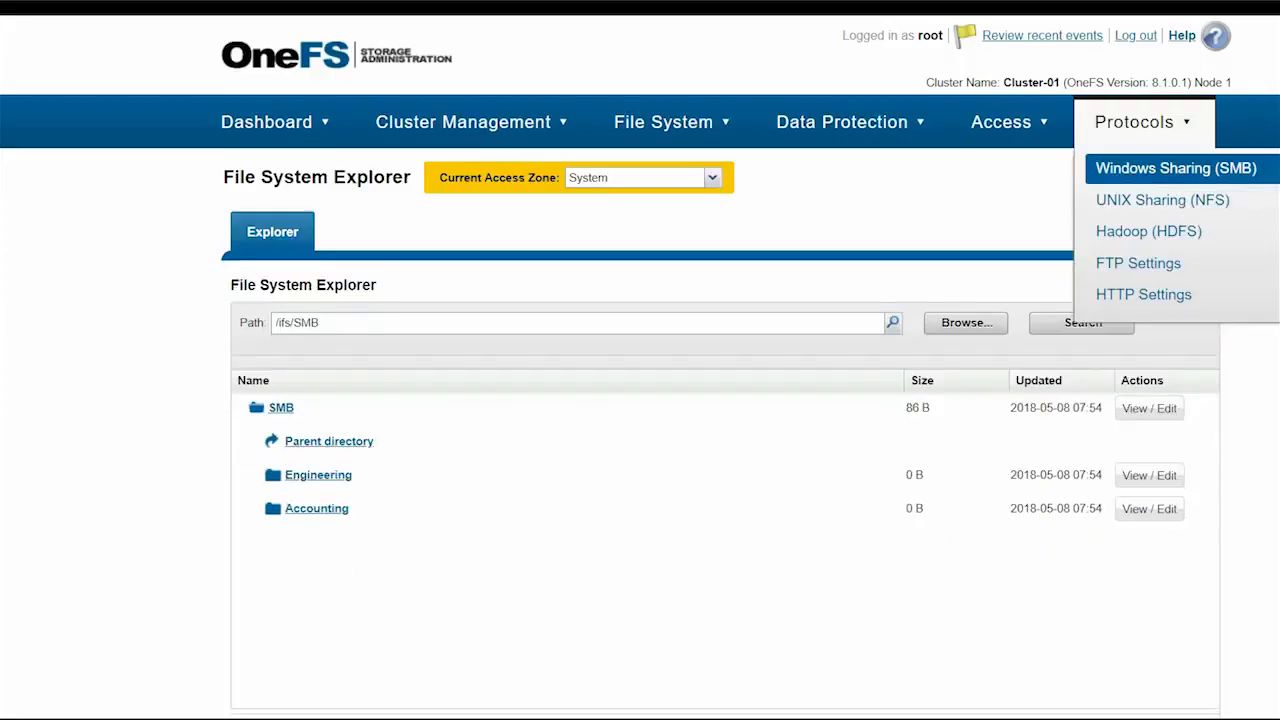
# - Start an SMB share named Engineering with path /ifs/SMB/Engineering
pyautogui.click(1176, 168)
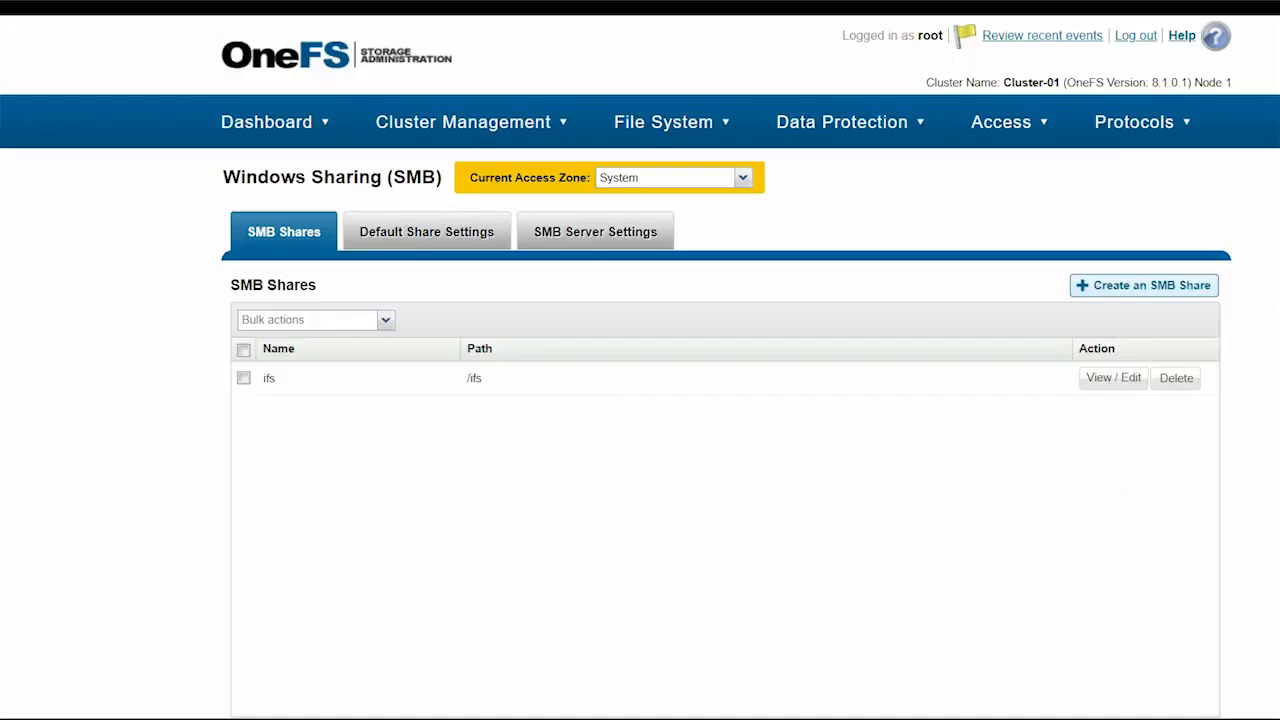
pyautogui.click(1144, 286)
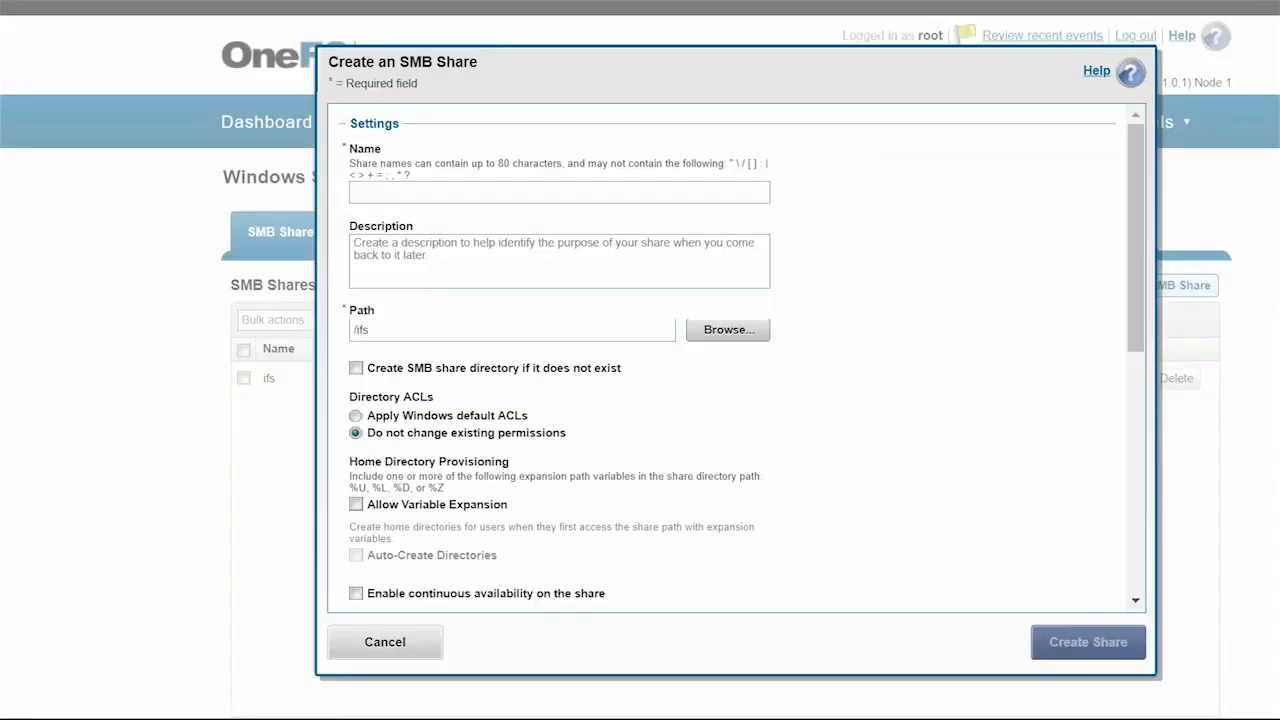
pyautogui.write('Engineering')
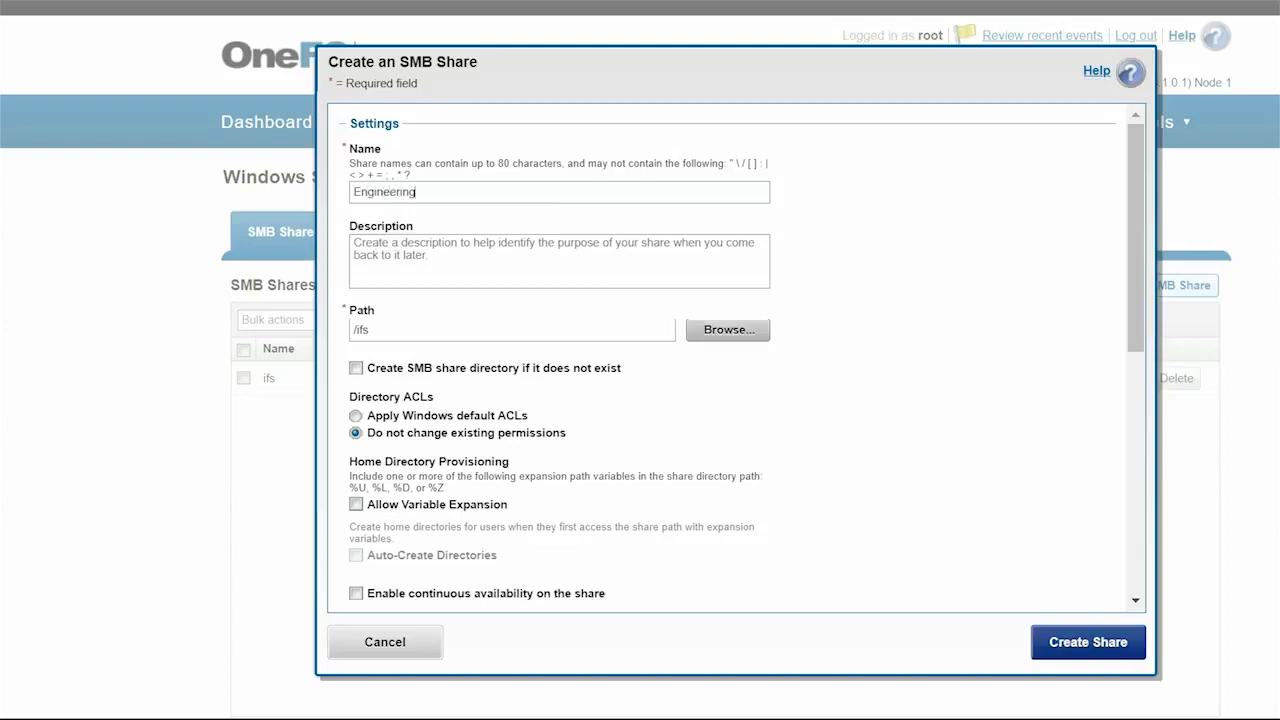
pyautogui.click(728, 330)
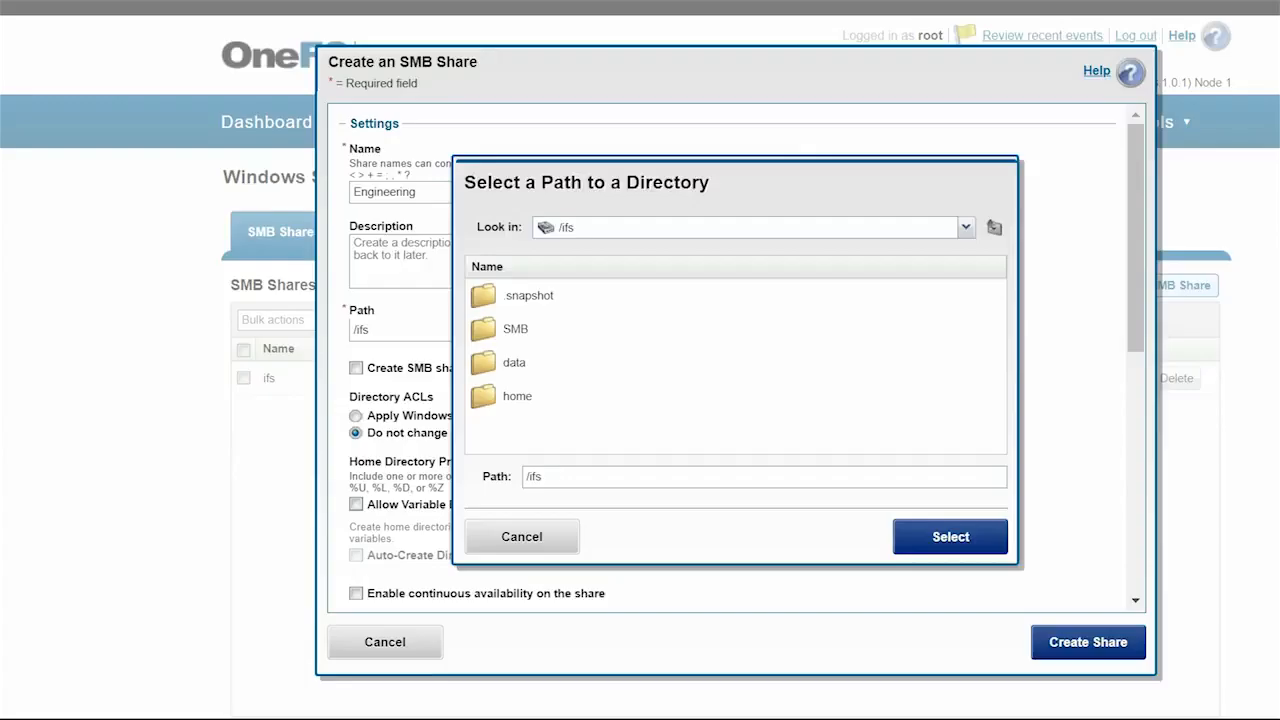
pyautogui.click(516, 329)
pyautogui.doubleClick(516, 329)
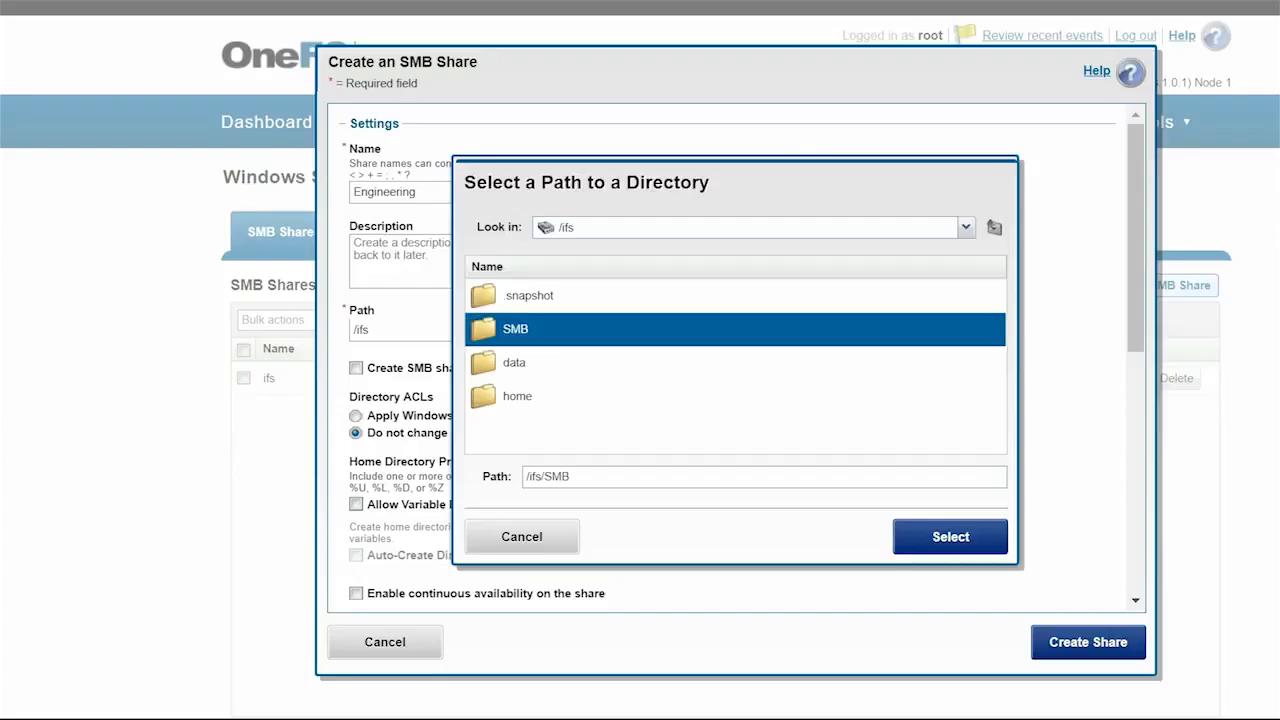
pyautogui.click(533, 329)
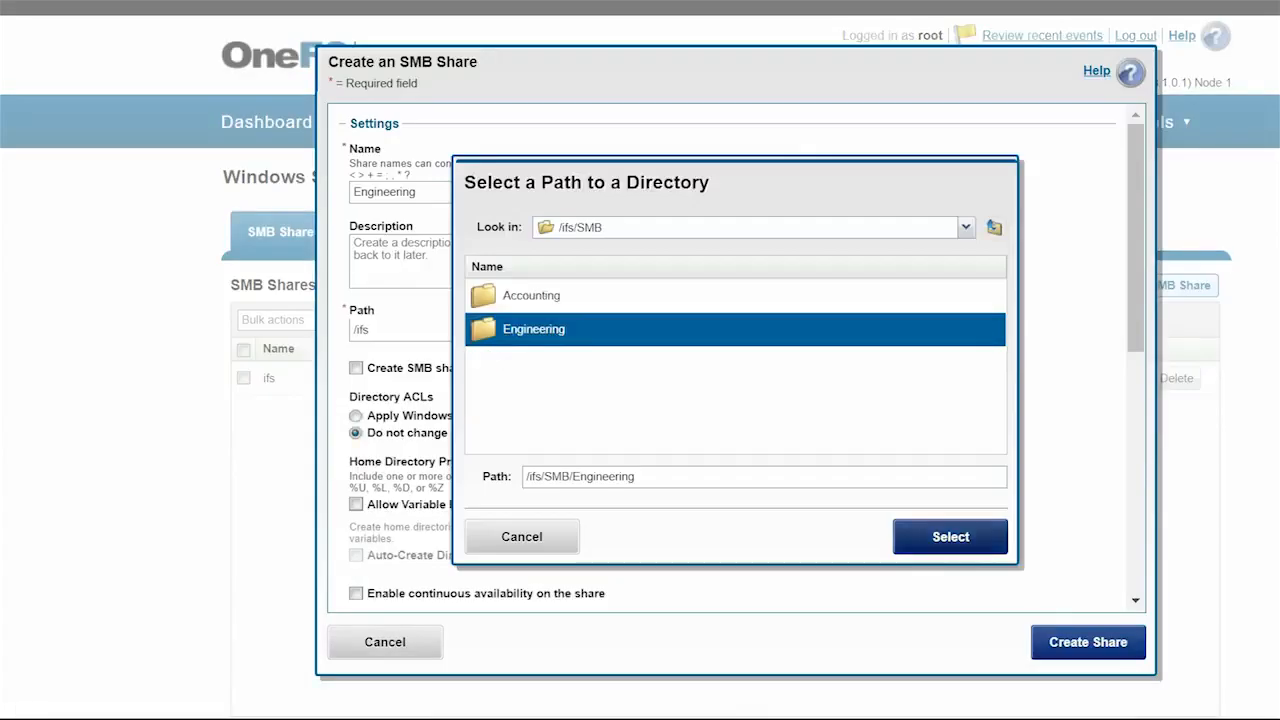
pyautogui.click(950, 537)
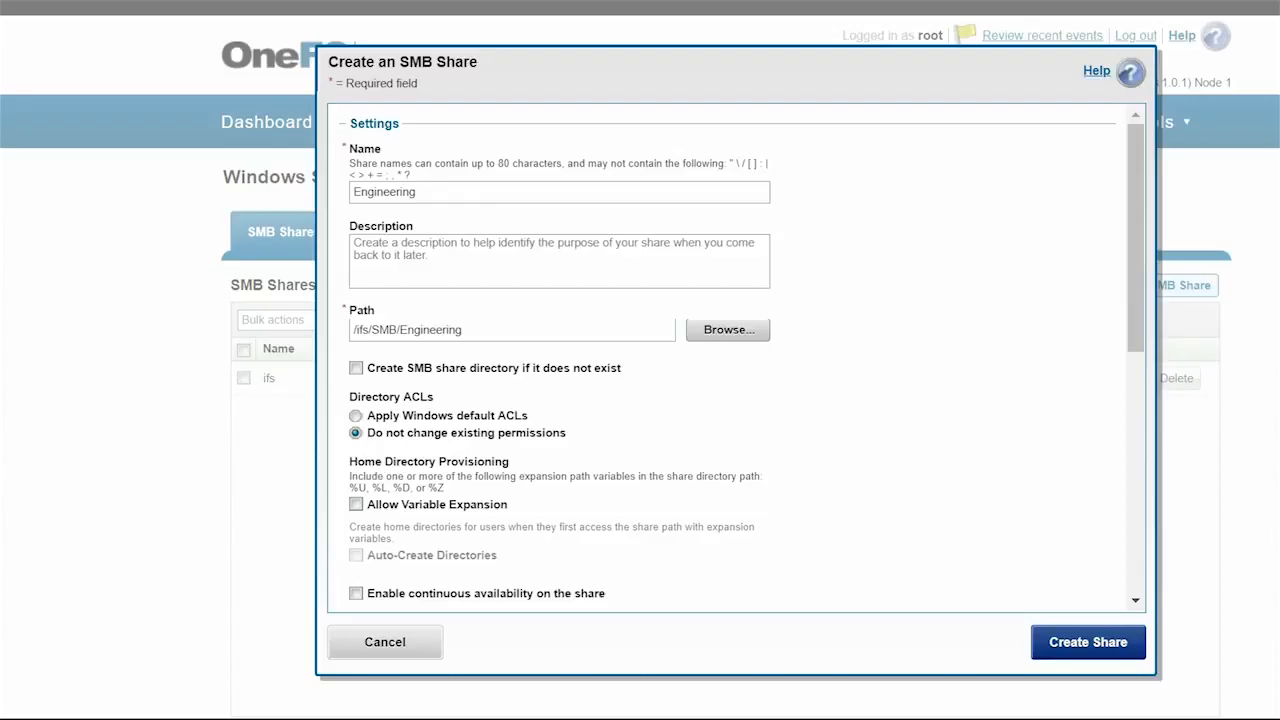
# - Give Everyone full control and create the Engineering share
pyautogui.scroll(-5, 735, 360)
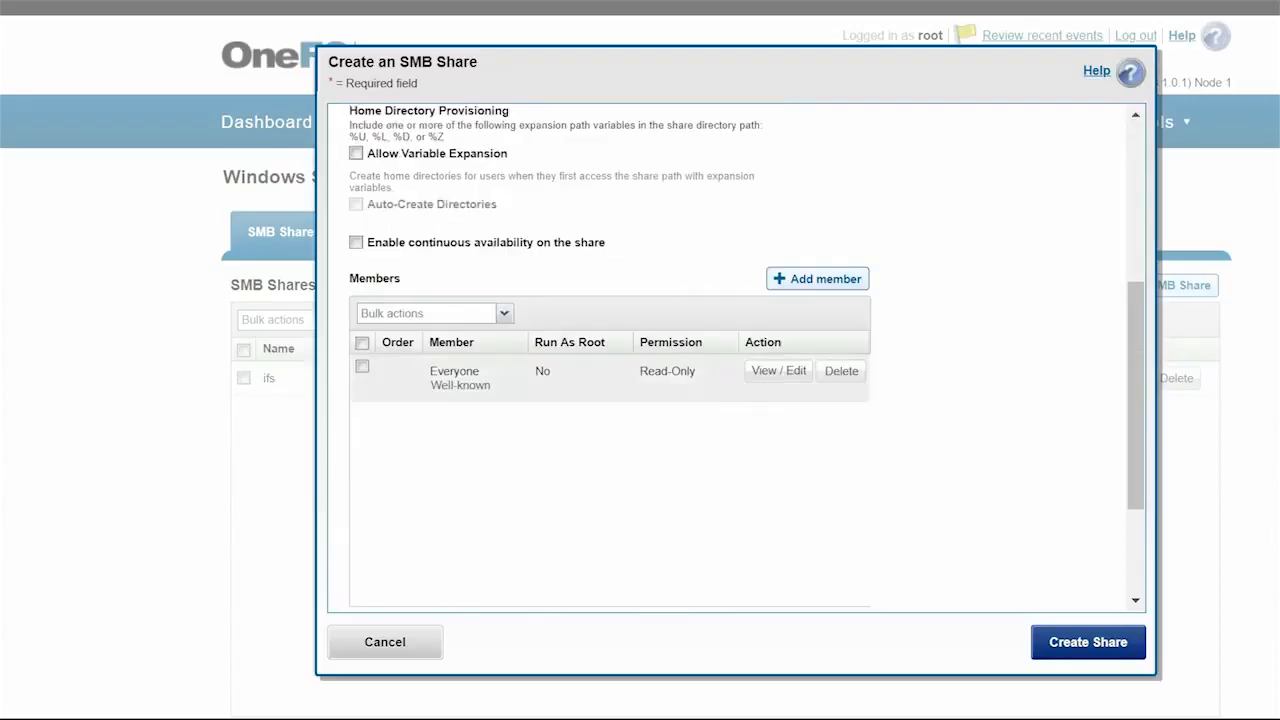
pyautogui.click(779, 371)
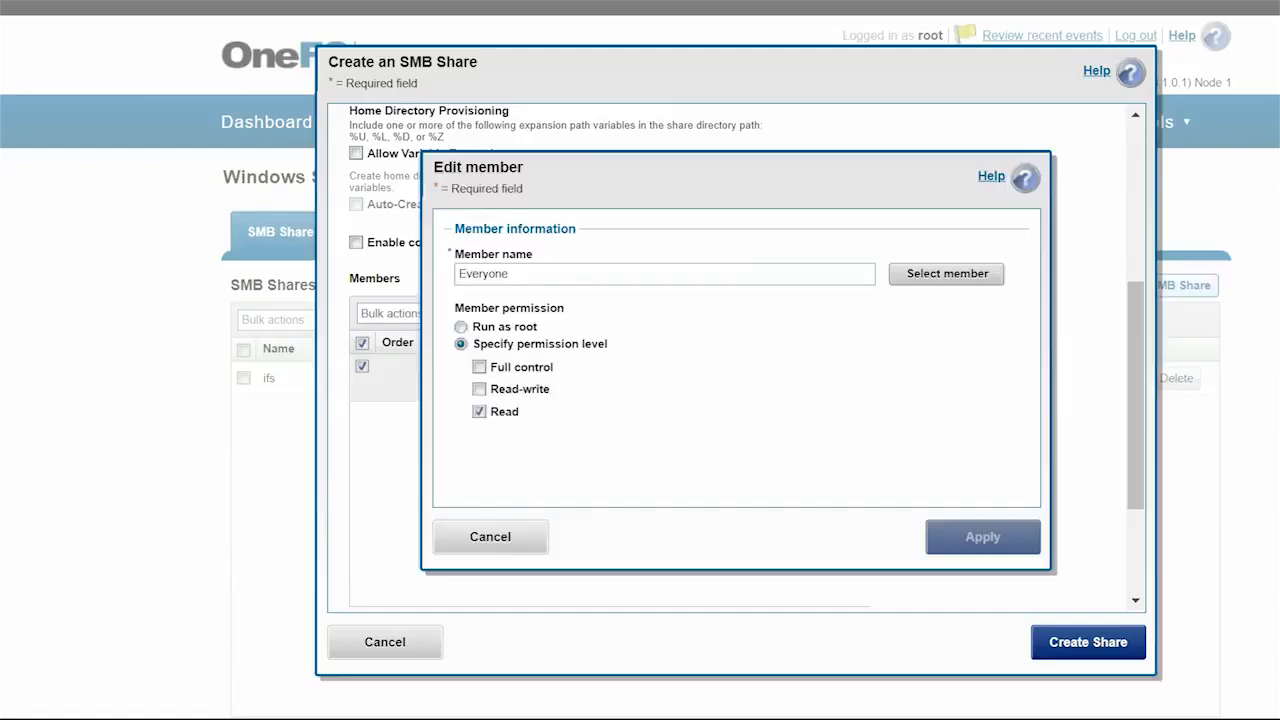
pyautogui.click(479, 367)
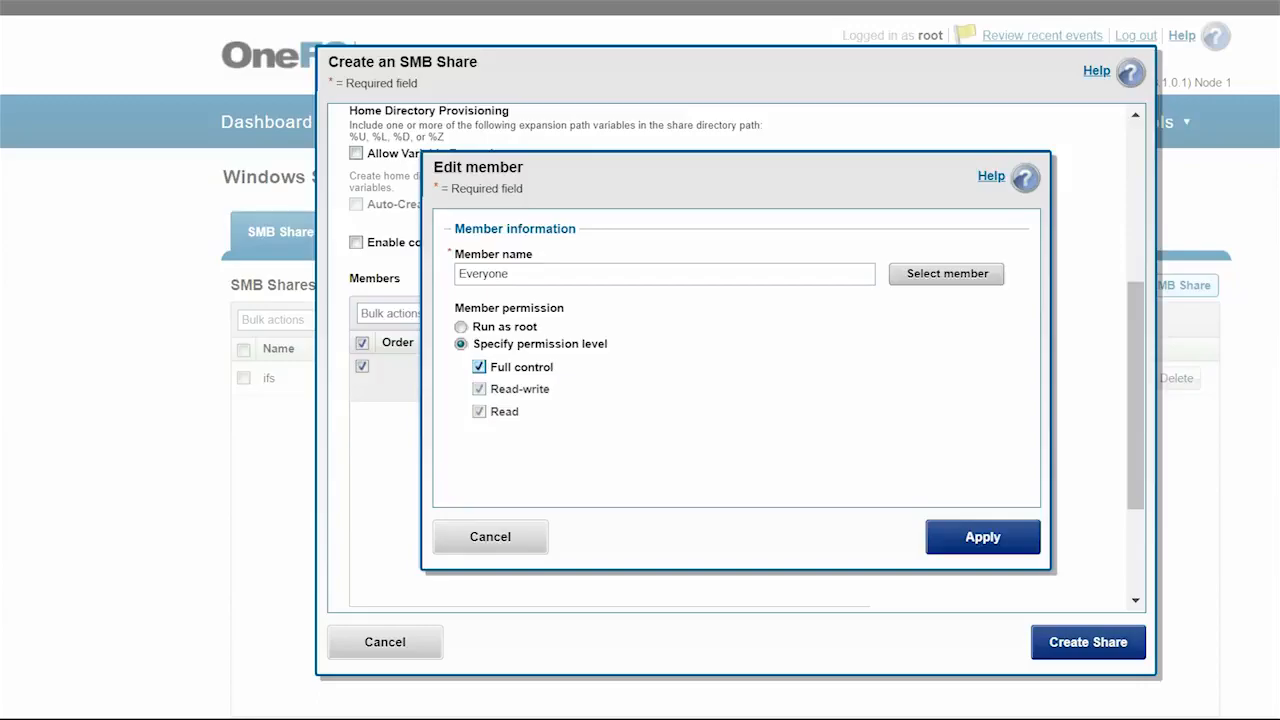
pyautogui.click(983, 537)
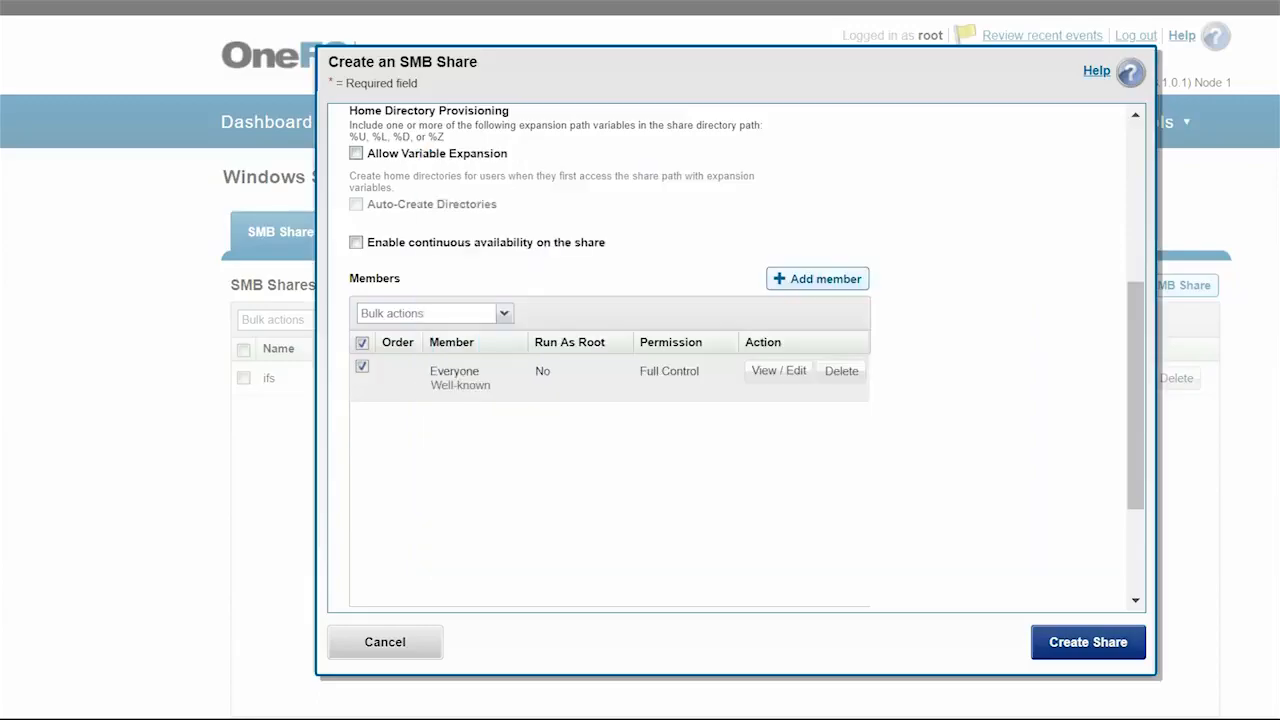
pyautogui.scroll(-8, 640, 400)
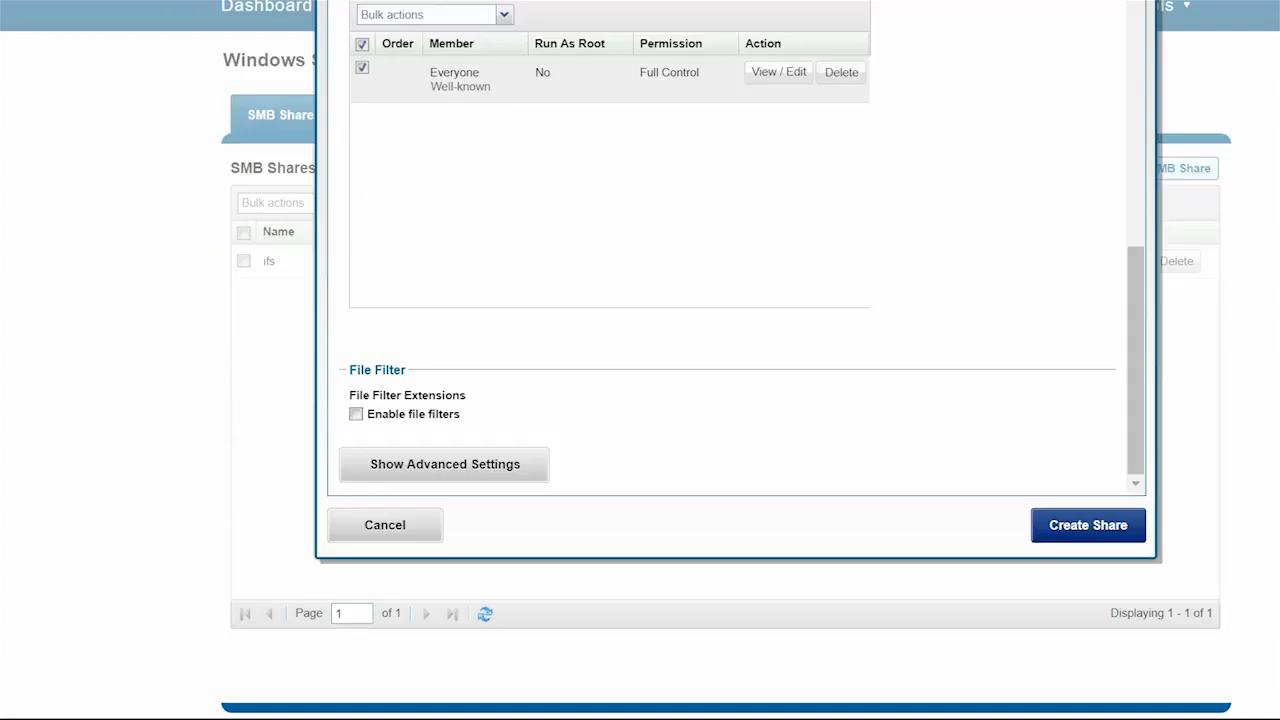
pyautogui.click(1088, 525)
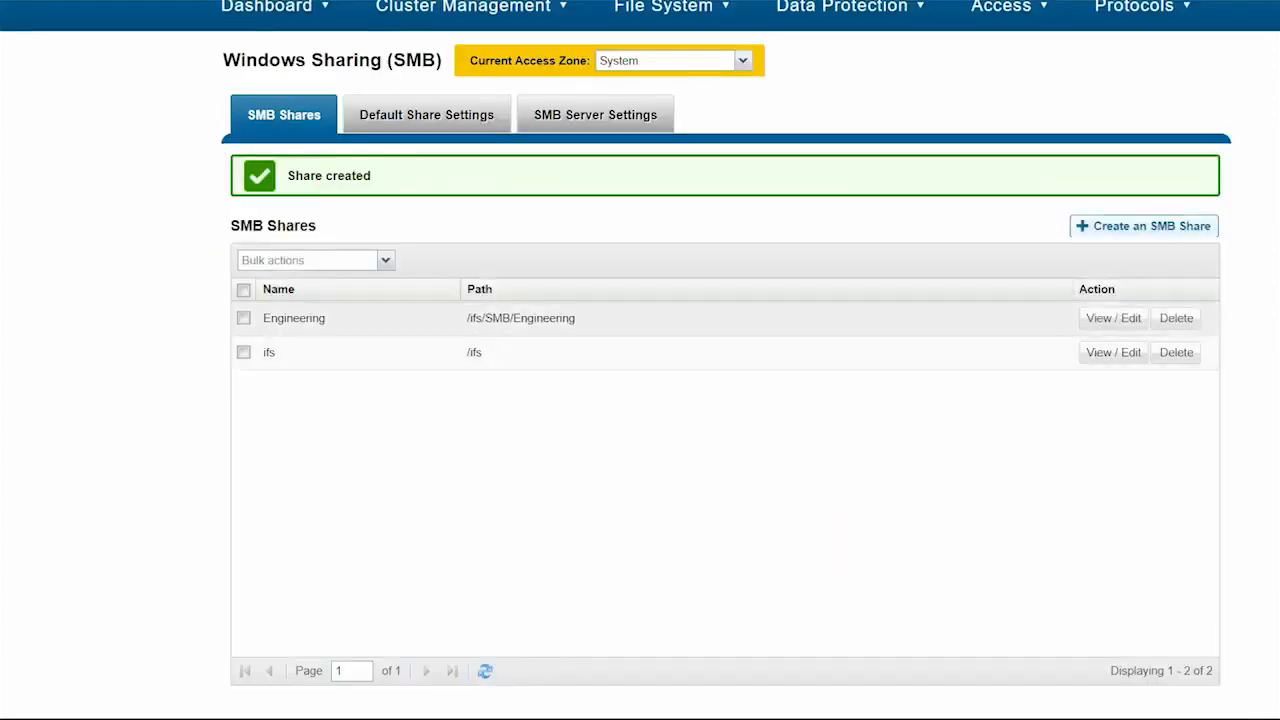
# - Start a new SMB share named Accounting with path /ifs/SMB/Accounting
pyautogui.click(1143, 225)
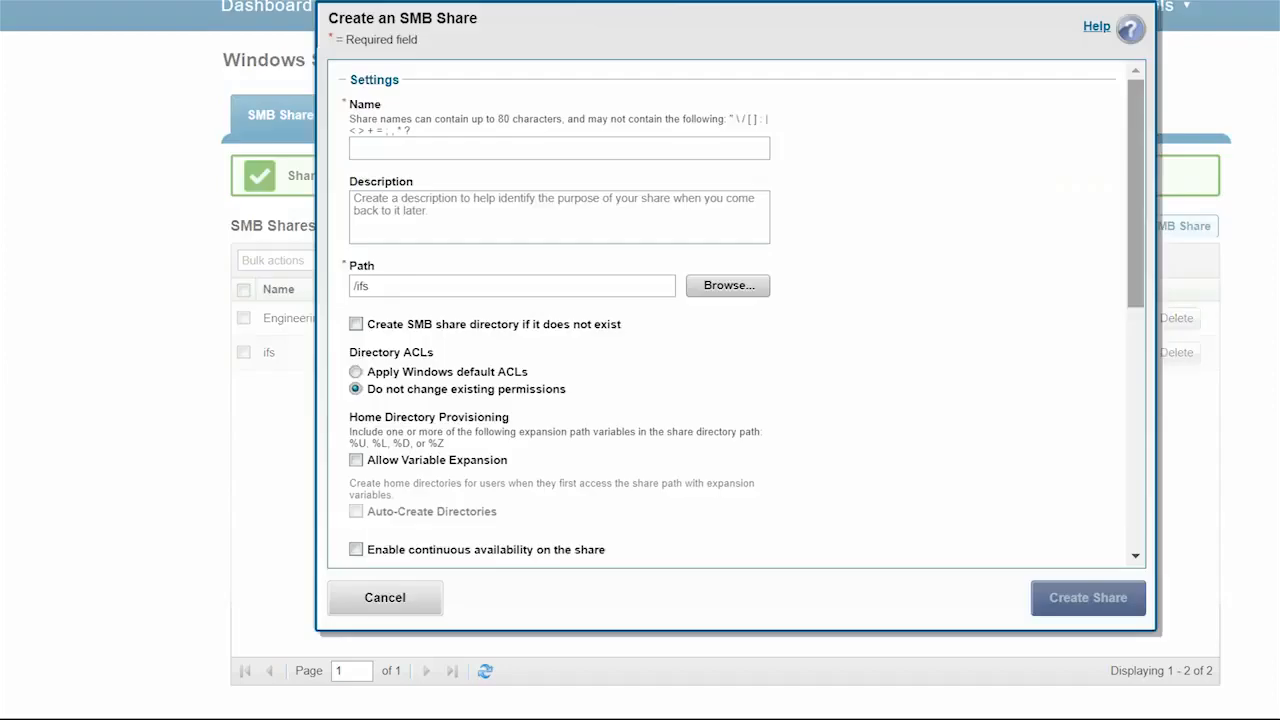
pyautogui.write('Accounting')
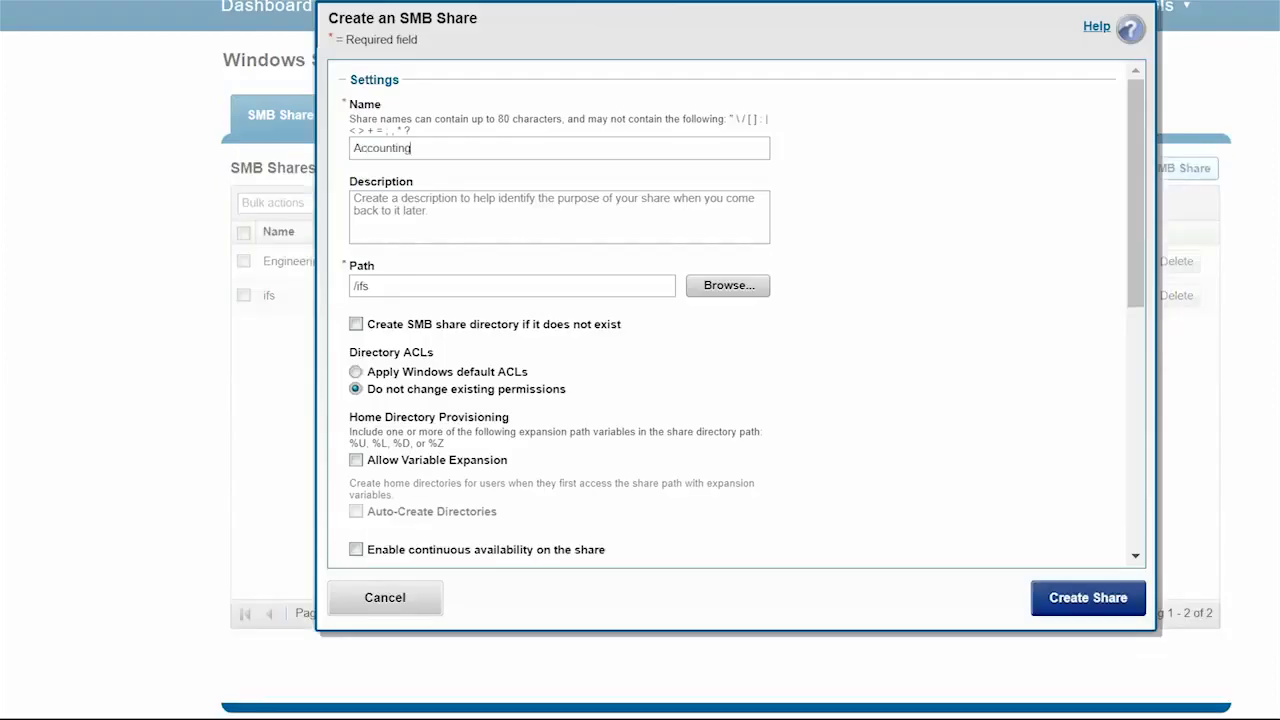
pyautogui.click(727, 285)
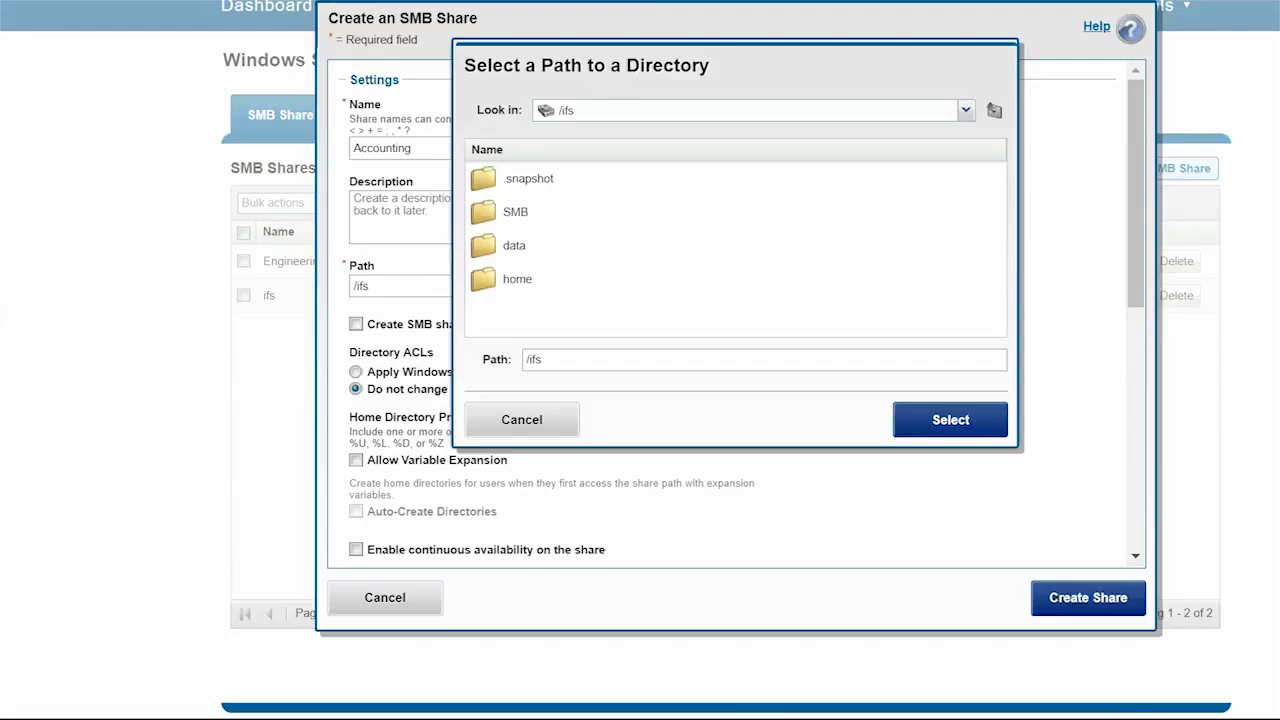
pyautogui.doubleClick(515, 212)
pyautogui.doubleClick(531, 179)
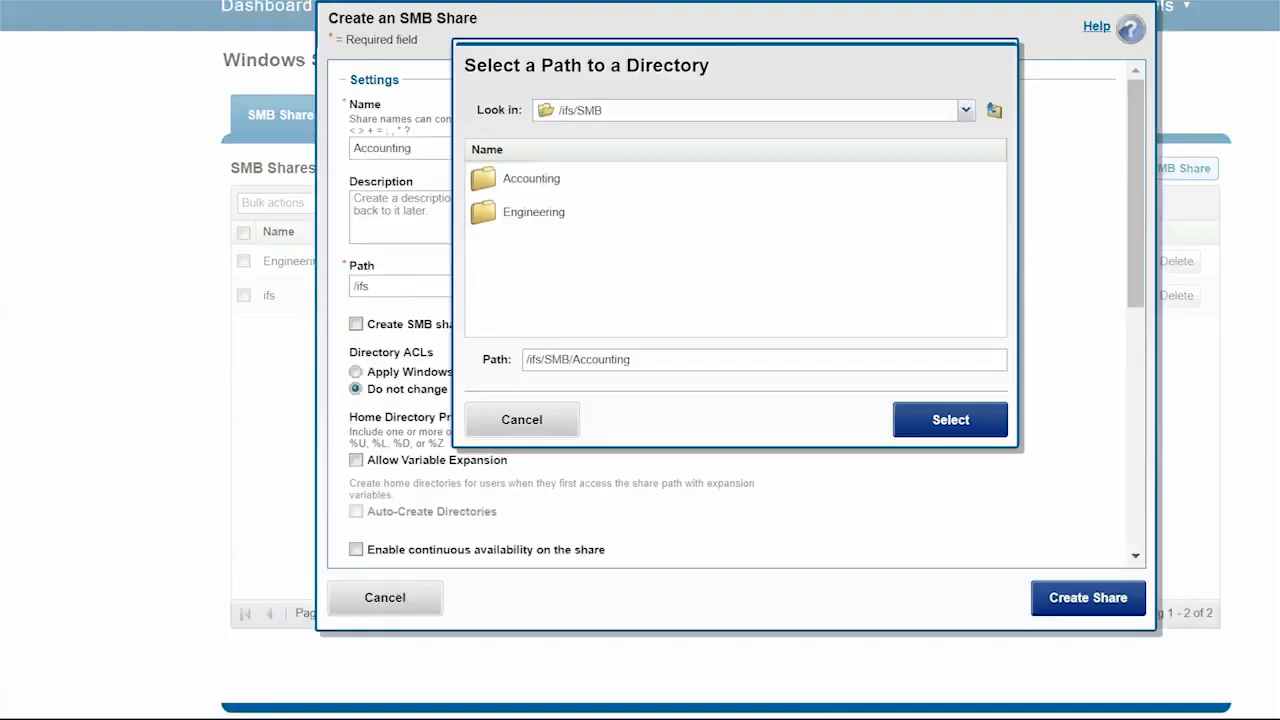
pyautogui.click(950, 419)
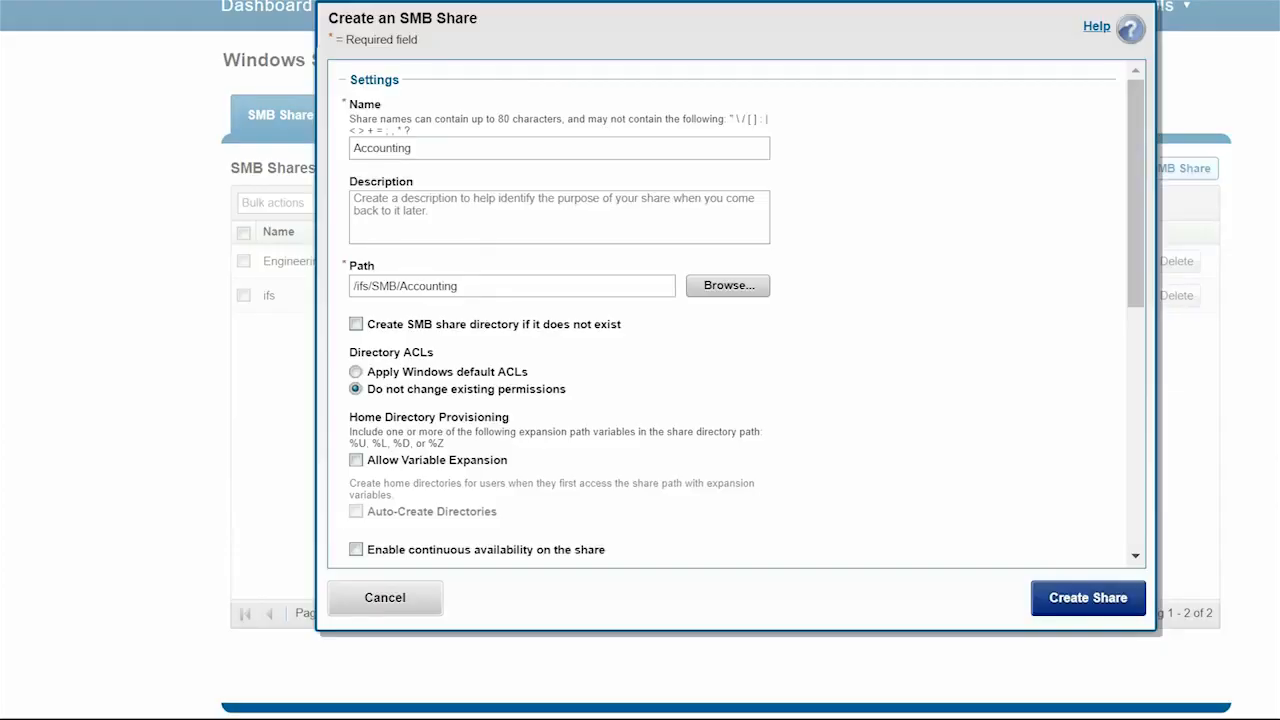
# - Grant the Everyone member full control on the Accounting share
pyautogui.scroll(-4, 735, 315)
pyautogui.click(779, 332)
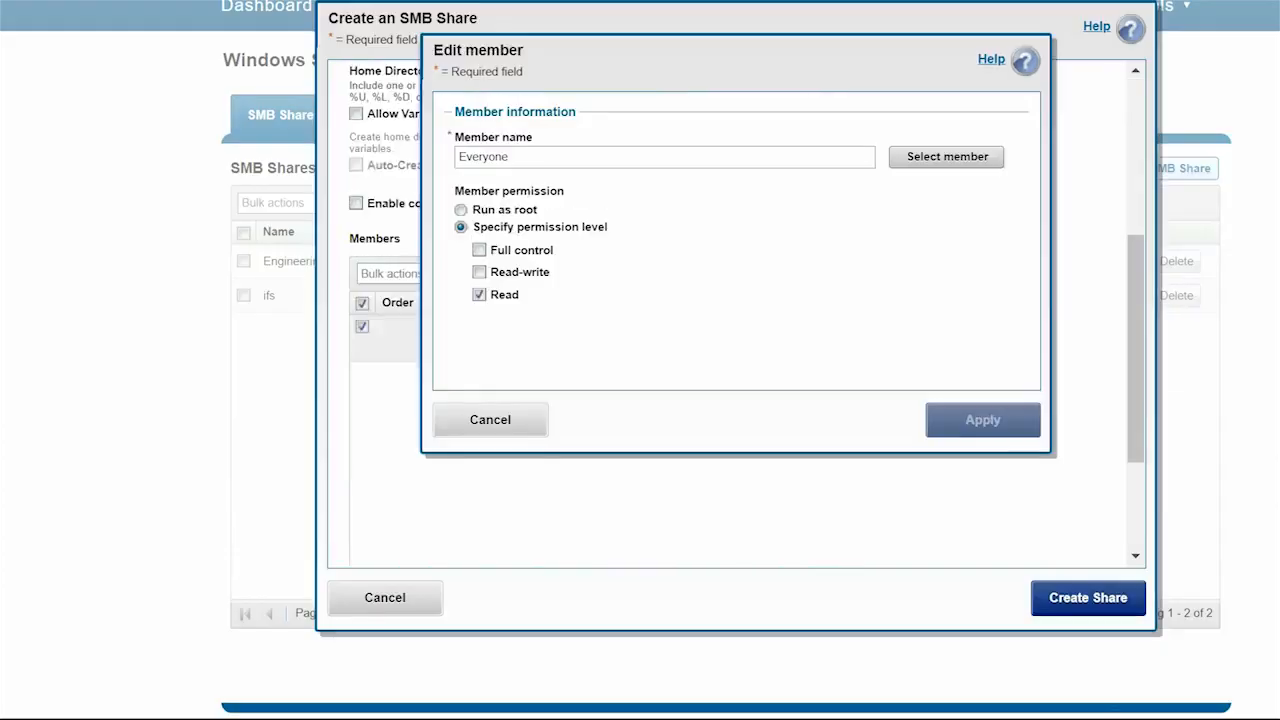
pyautogui.click(479, 250)
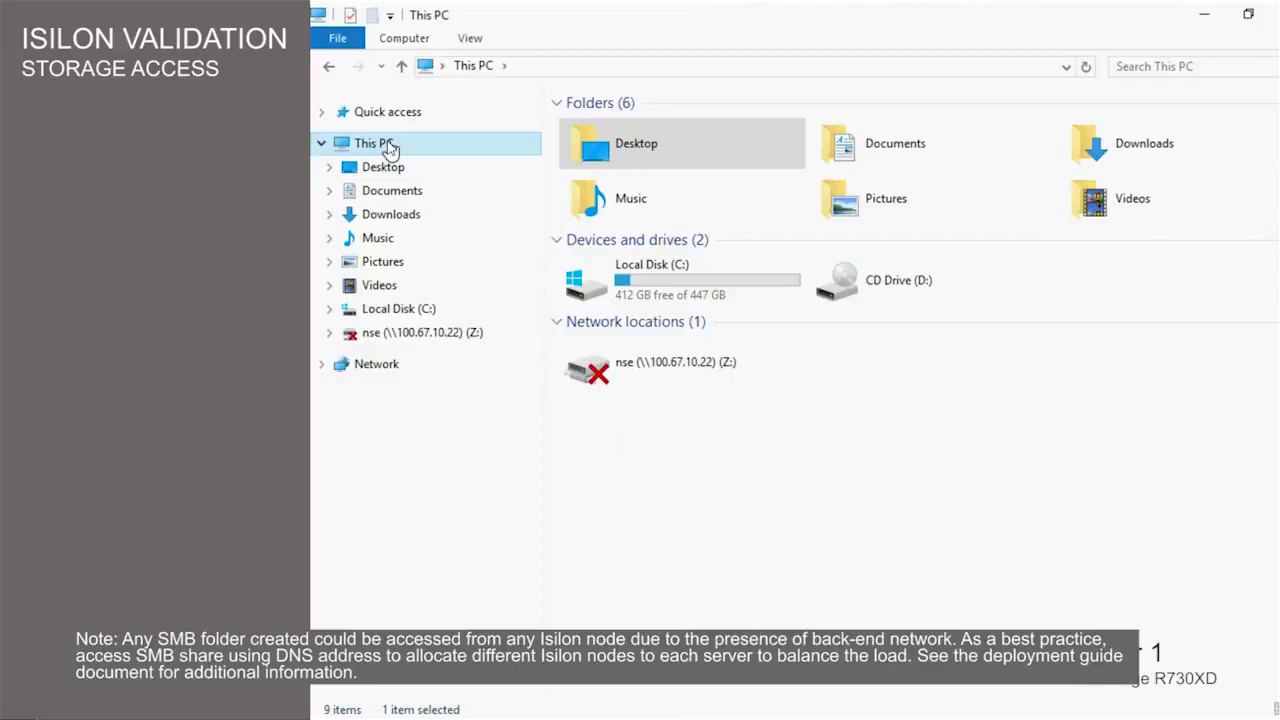
# - Map \\172.16.2.1\Engineering as network drive Y:
pyautogui.rightClick(390, 148)
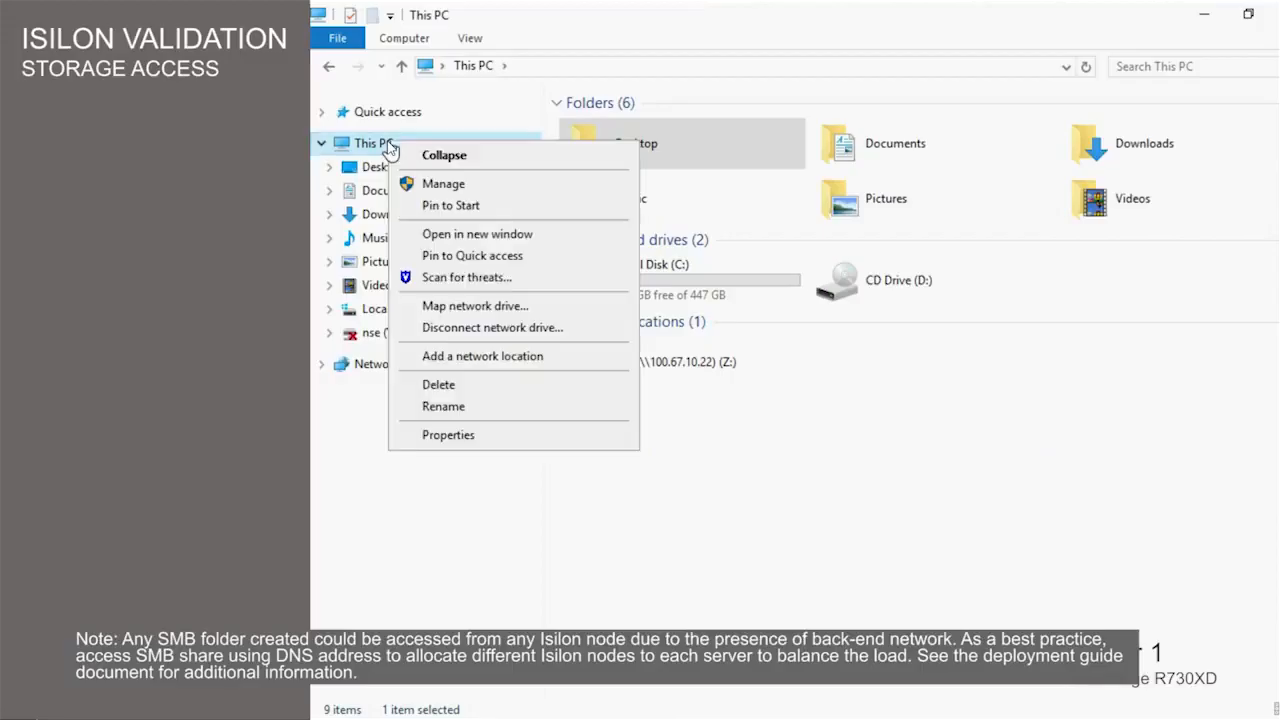
pyautogui.click(453, 308)
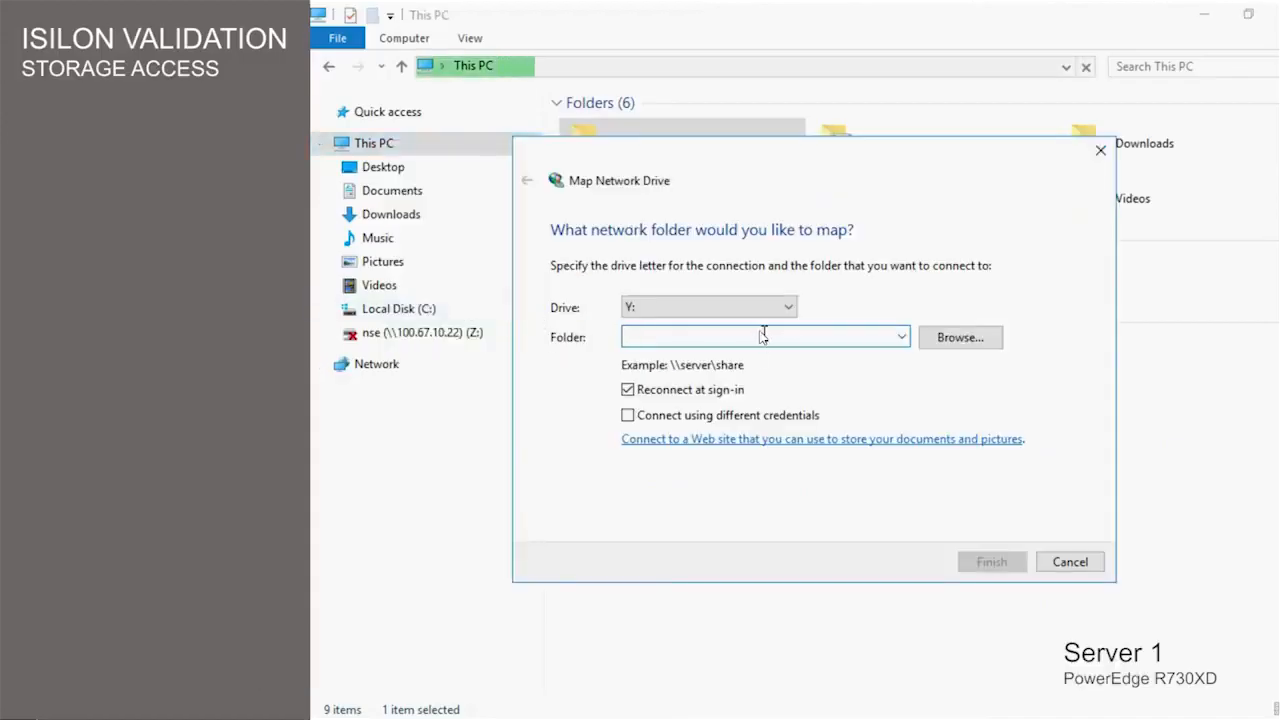
pyautogui.write('\\\\172.16.2.1\\Engineering')
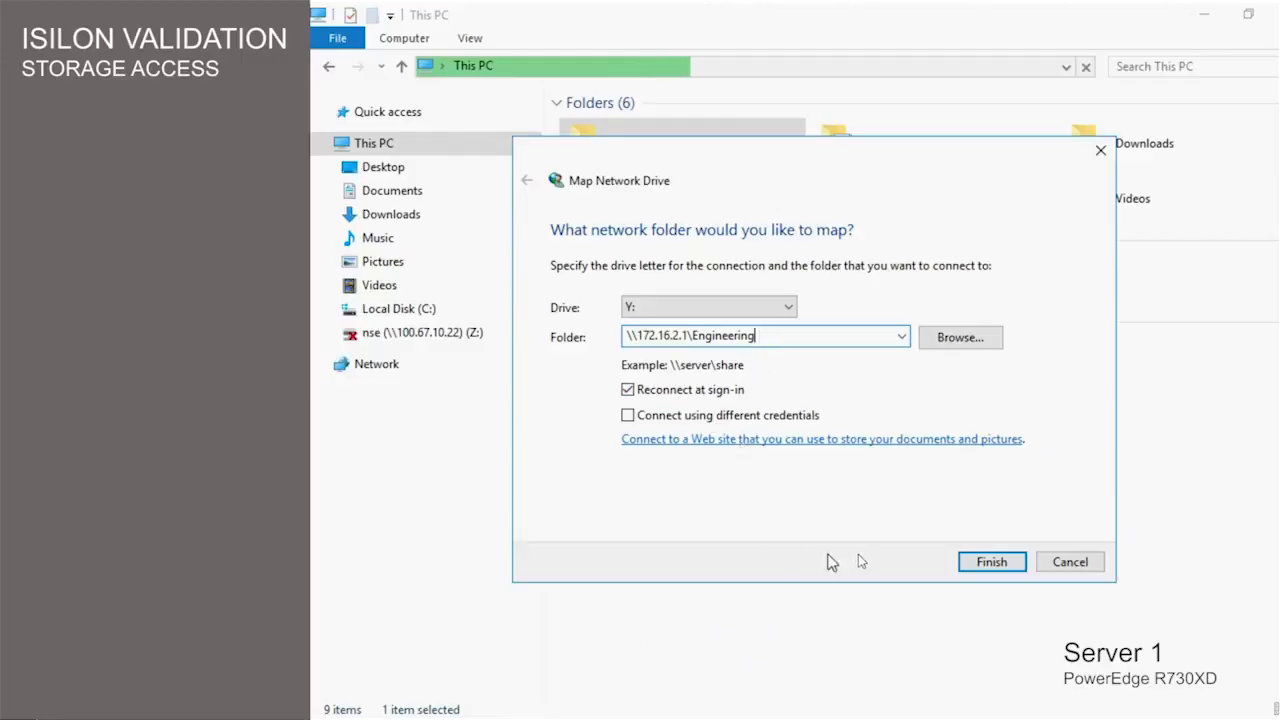
pyautogui.click(990, 562)
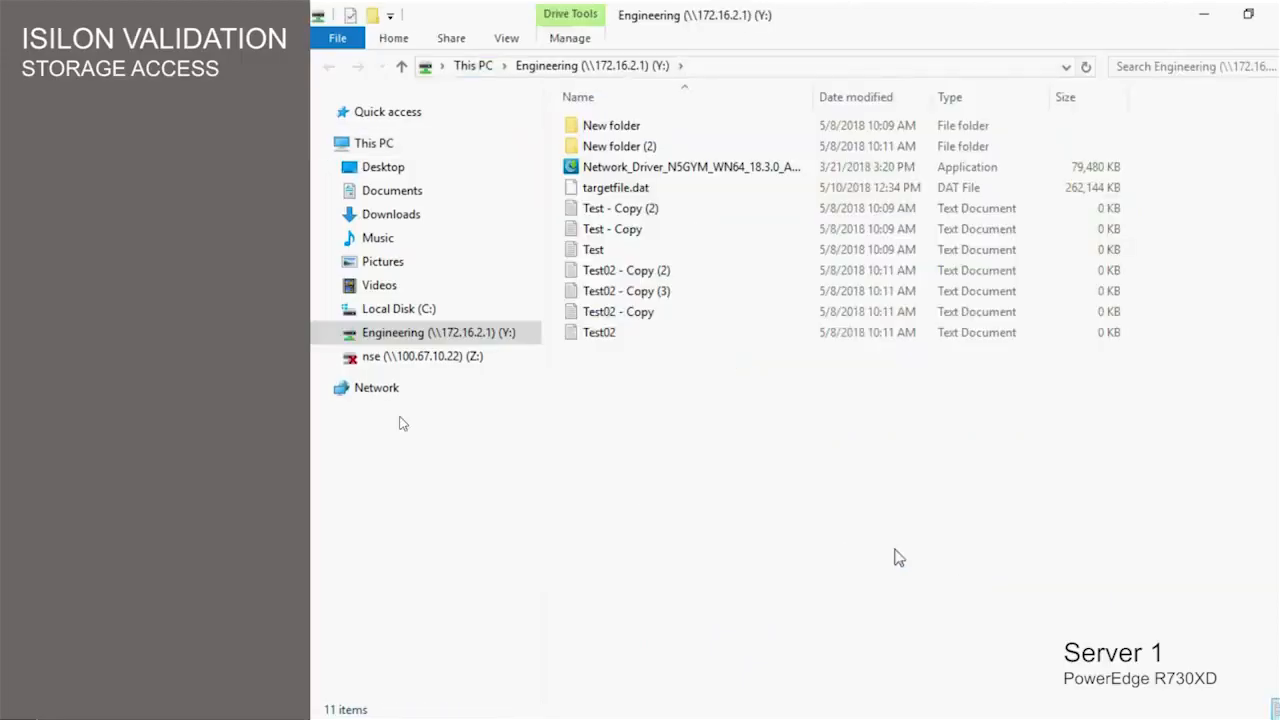
# - Map \\172.16.2.1\Accounting as network drive X: from This PC
pyautogui.click(365, 143)
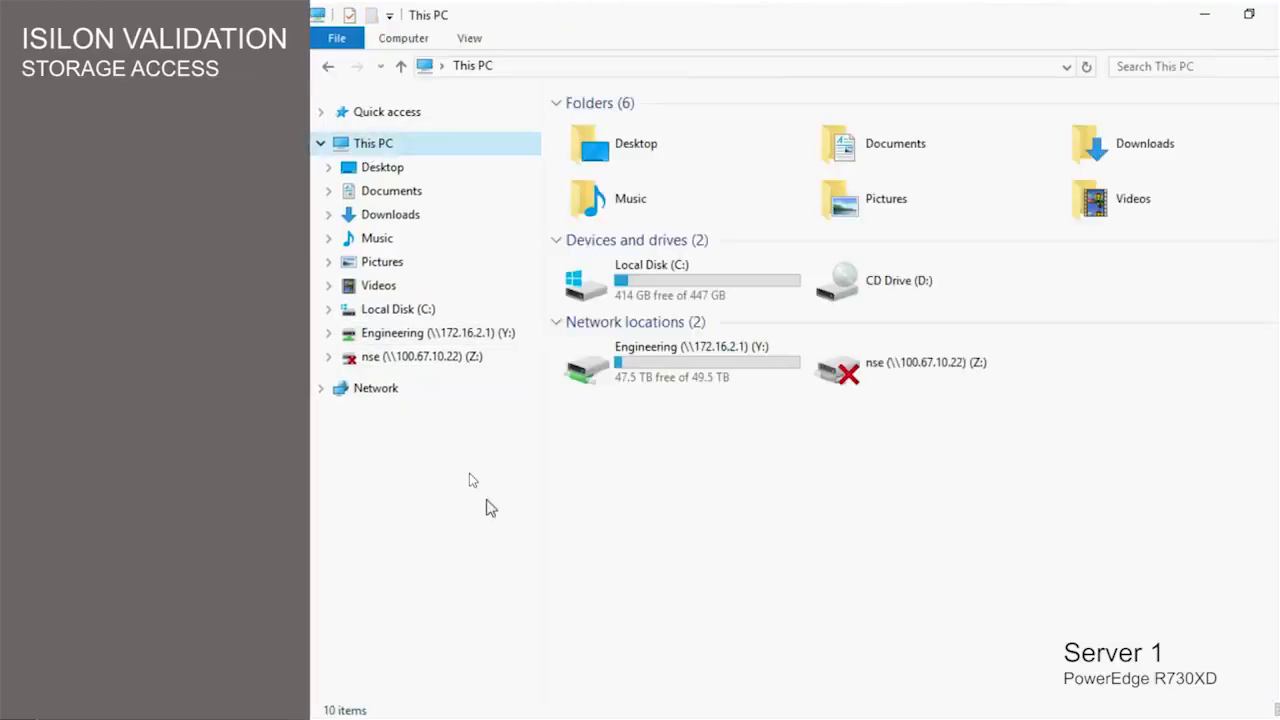
pyautogui.rightClick(390, 152)
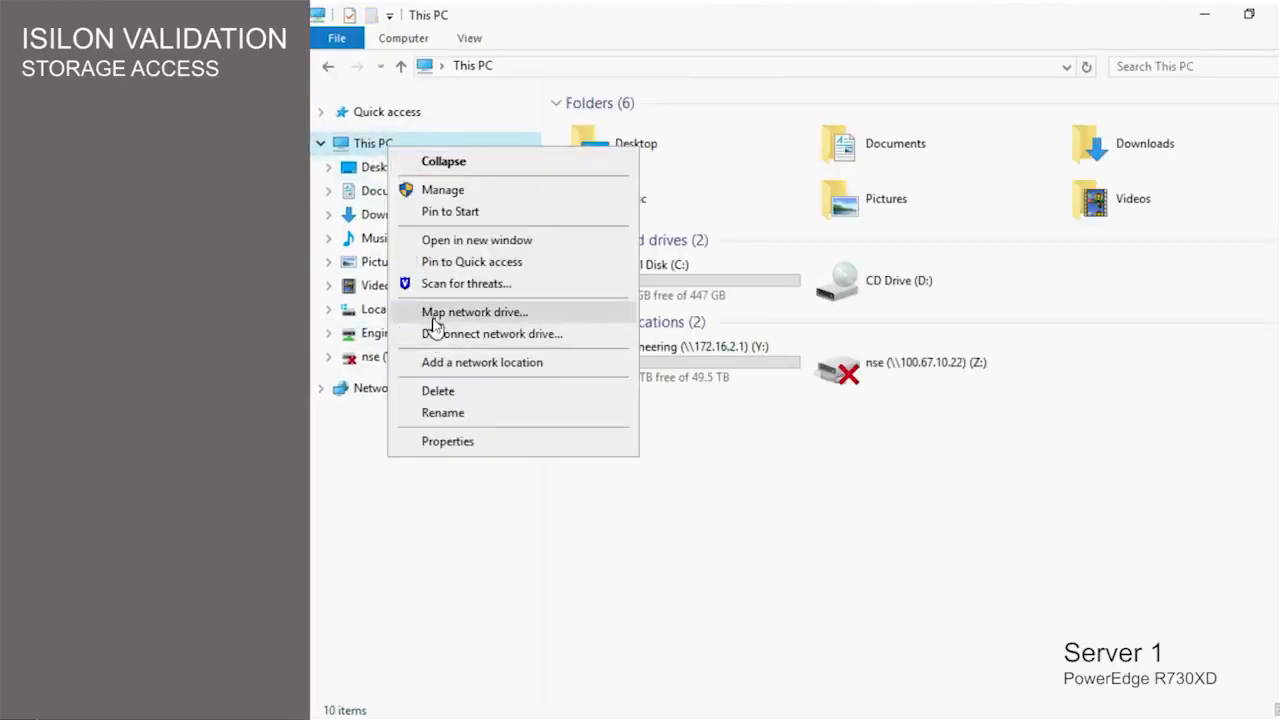
pyautogui.click(430, 314)
pyautogui.write('\\\\')
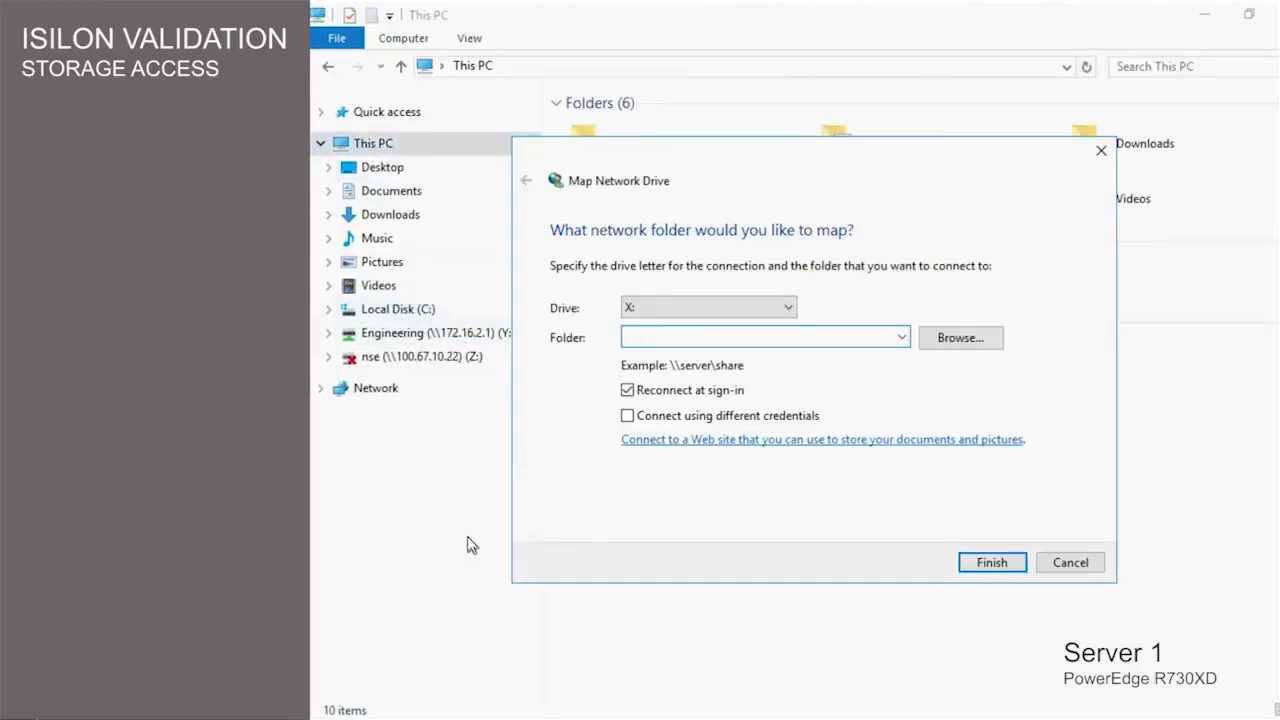
pyautogui.write('172.16.2.1\\Accountin')
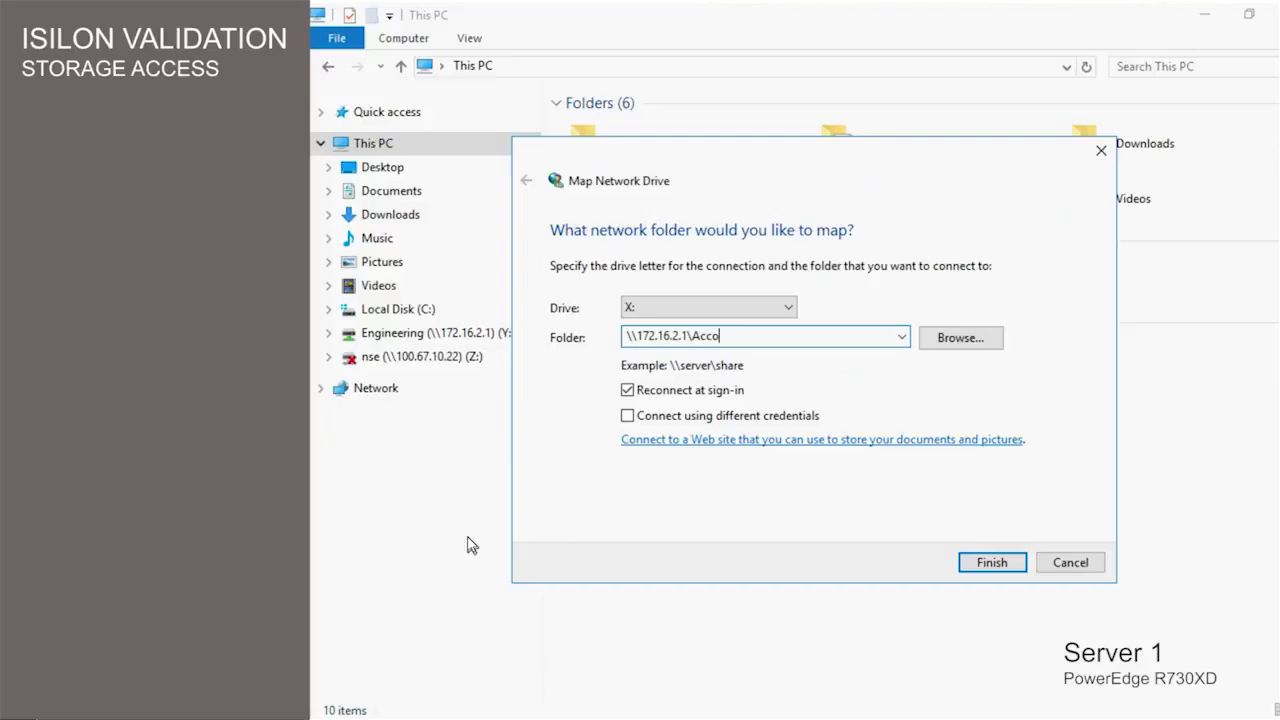
pyautogui.write('g')
pyautogui.press('Return')
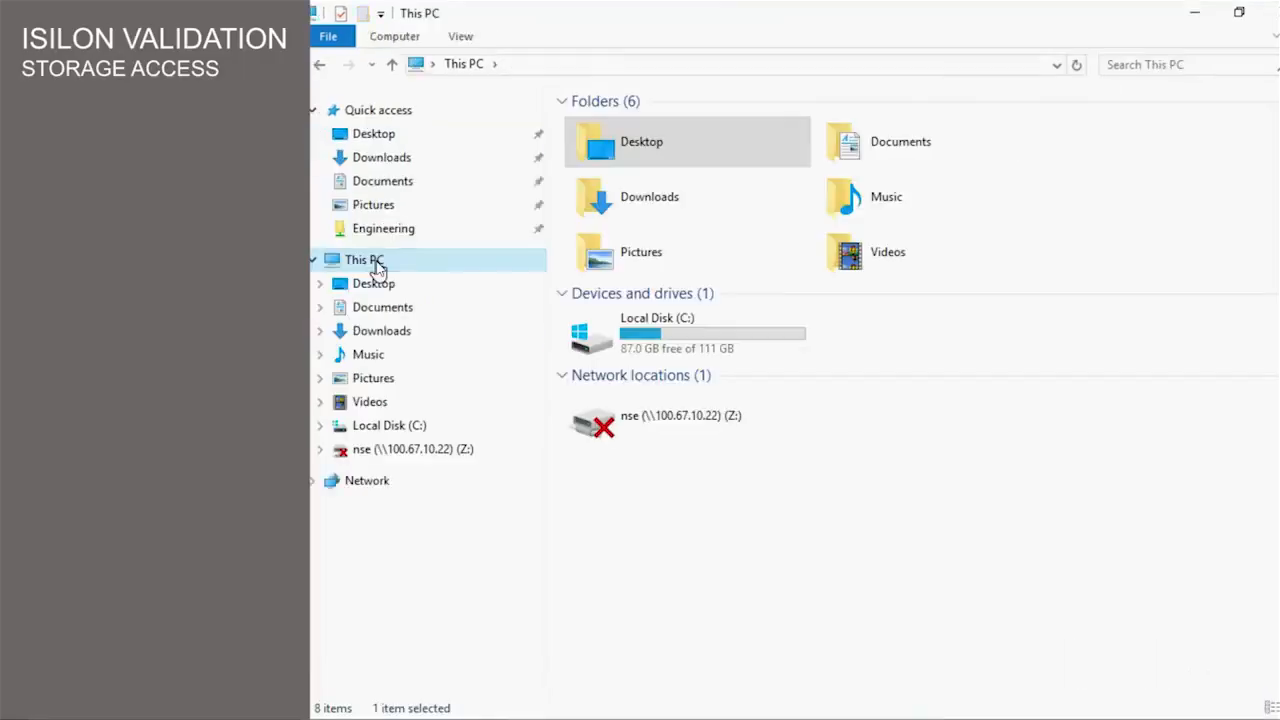
# - Map \\172.16.1.1\Engineering as network drive Y:
pyautogui.rightClick(377, 263)
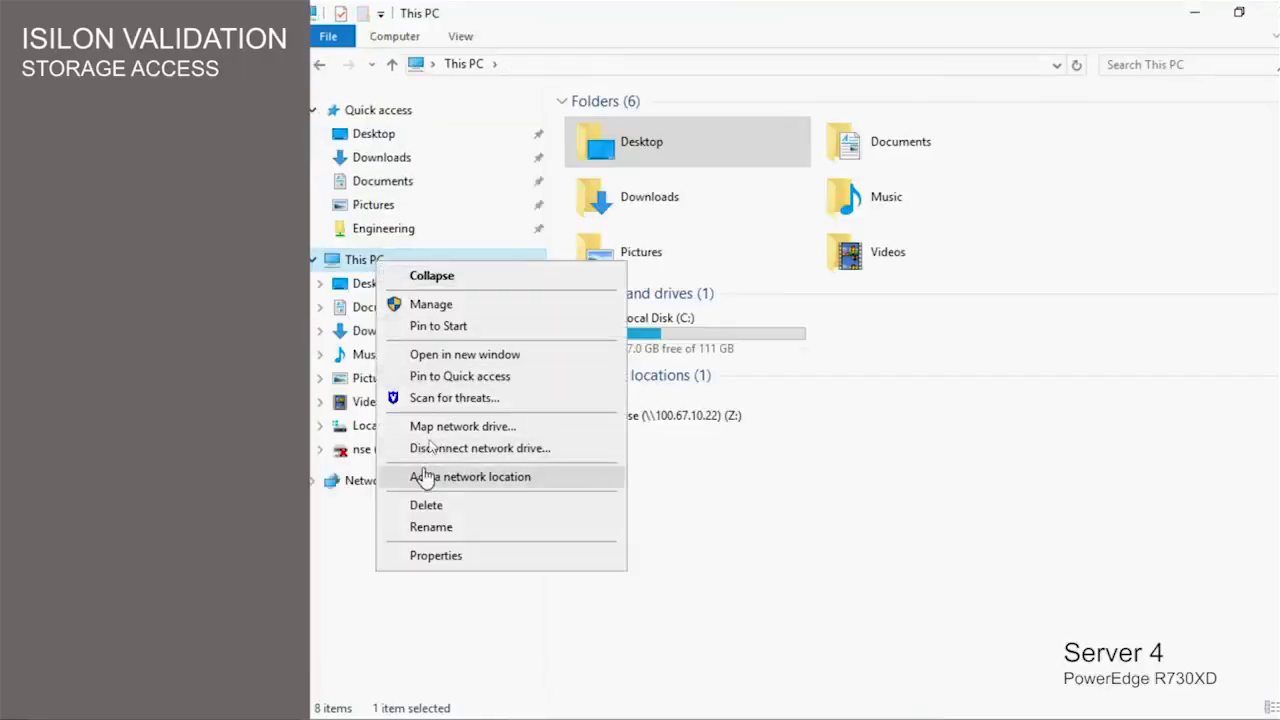
pyautogui.click(433, 427)
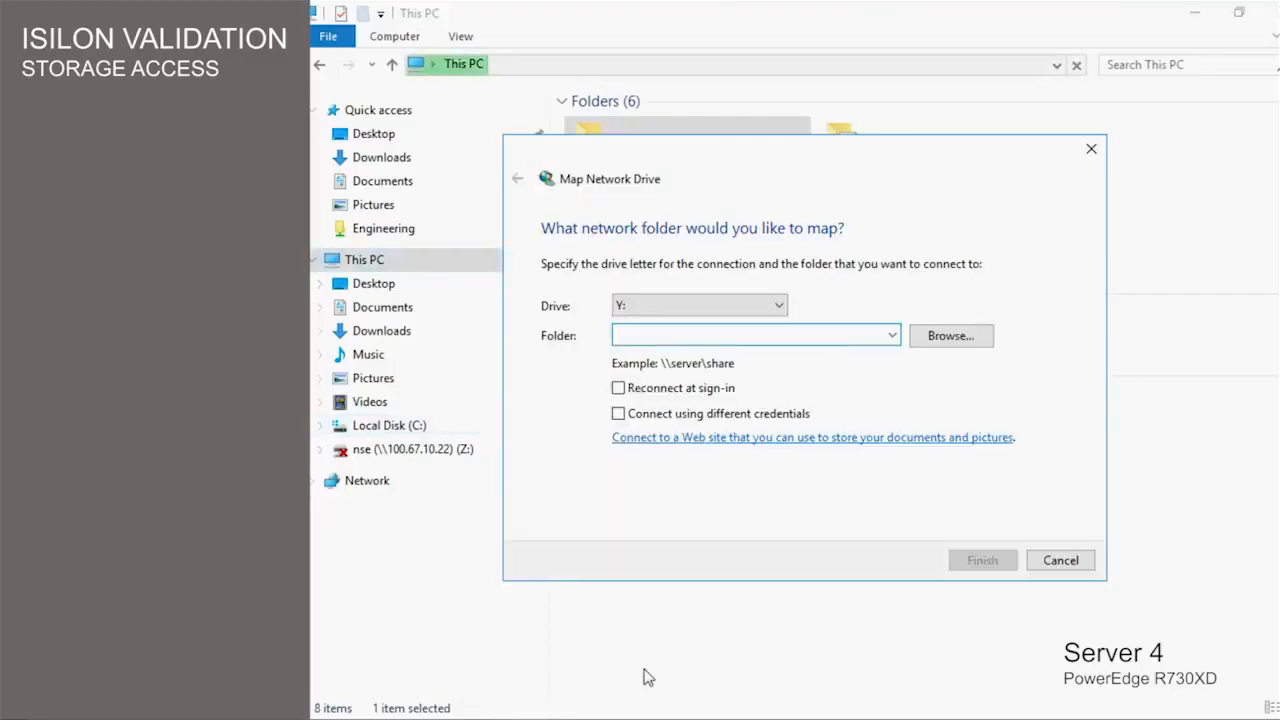
pyautogui.write('\\\\172.16.1.1\\Engineering')
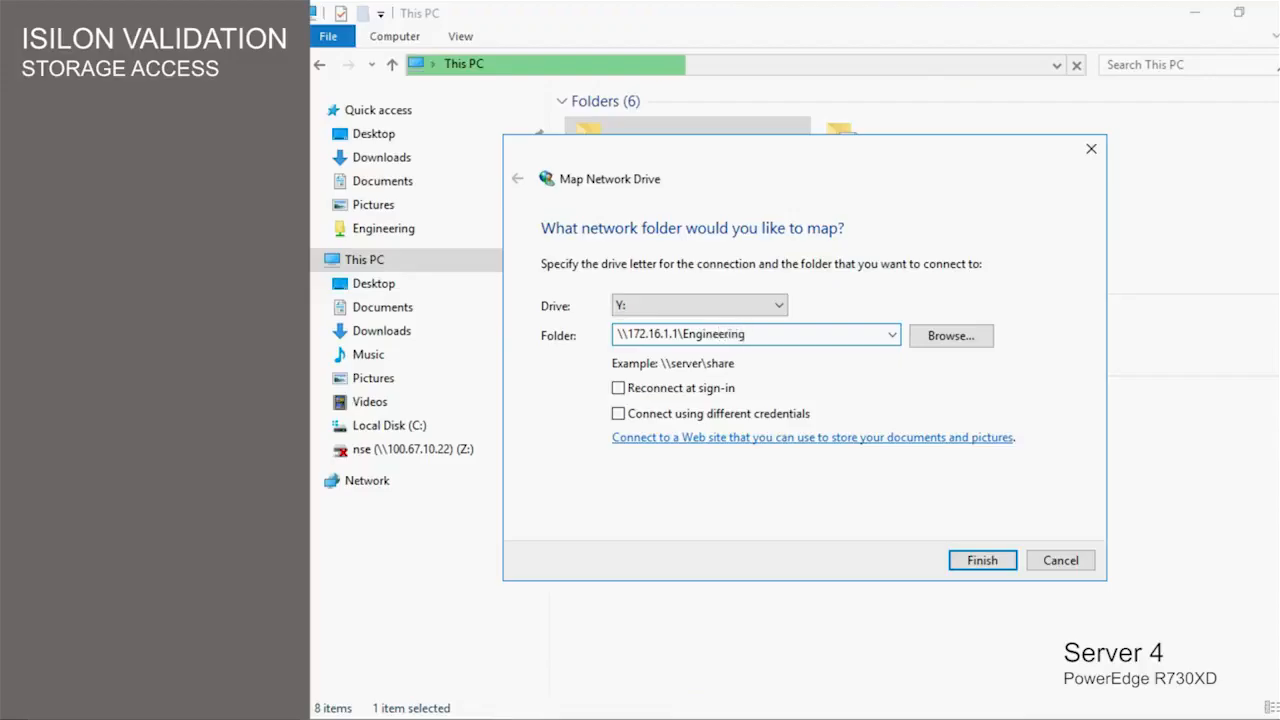
pyautogui.click(968, 563)
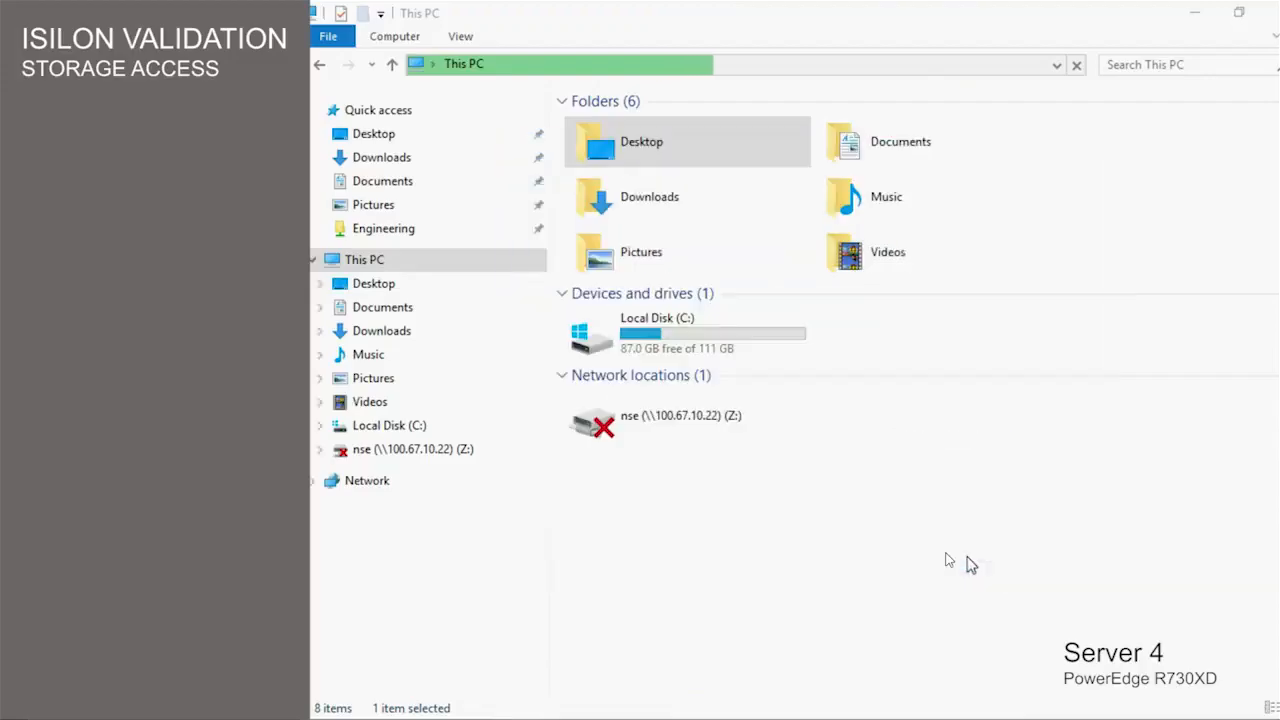
# - Map the 172.16.1.1 Accounting share as drive X:, then show the Desktop folder
pyautogui.click(368, 258)
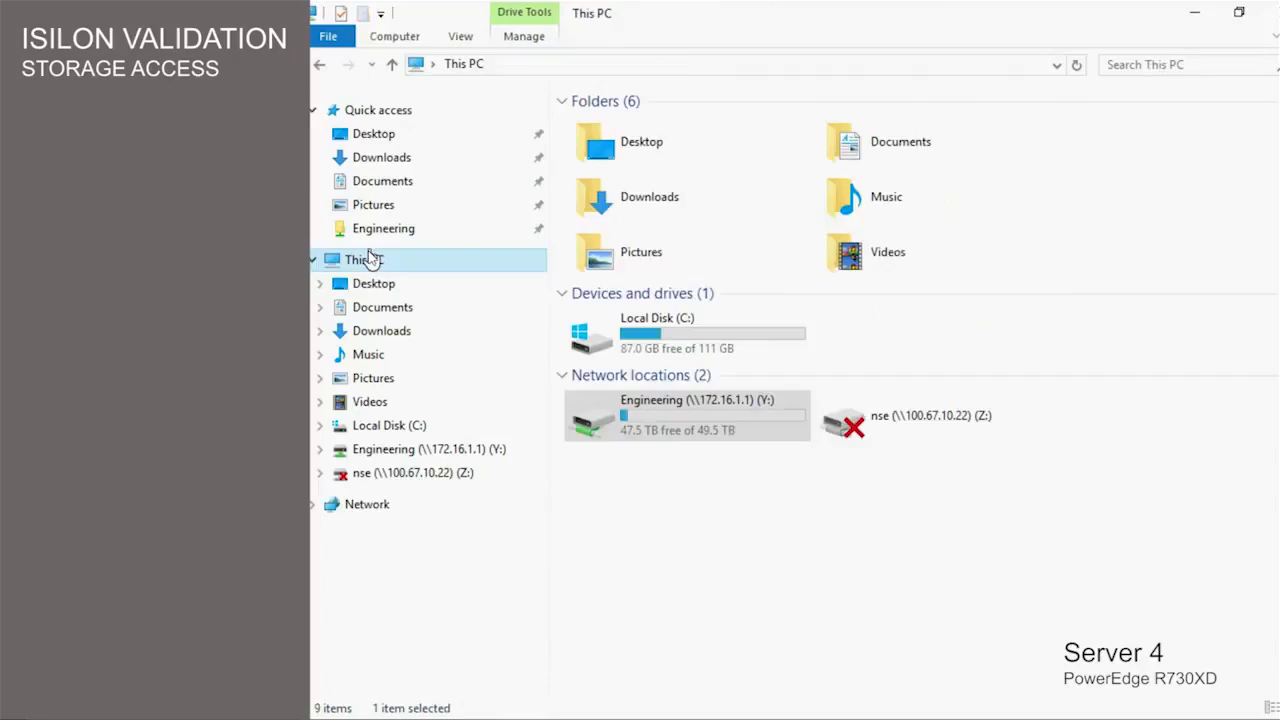
pyautogui.rightClick(368, 259)
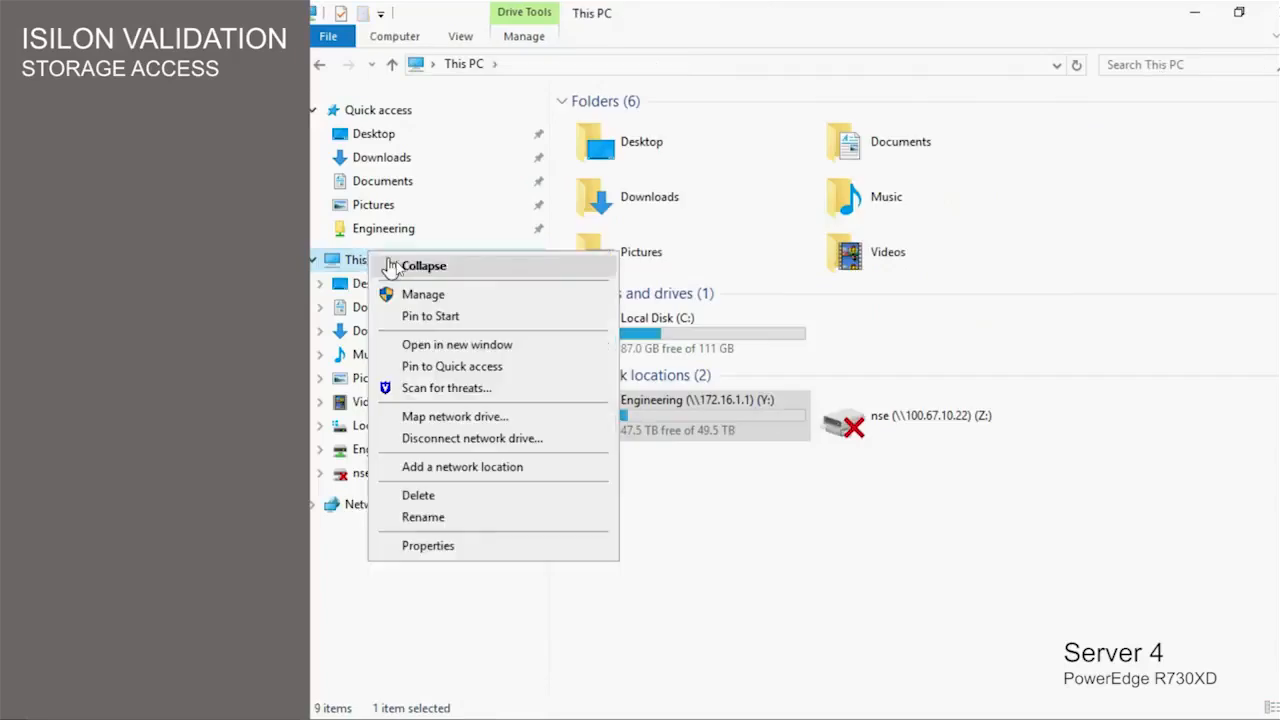
pyautogui.click(430, 417)
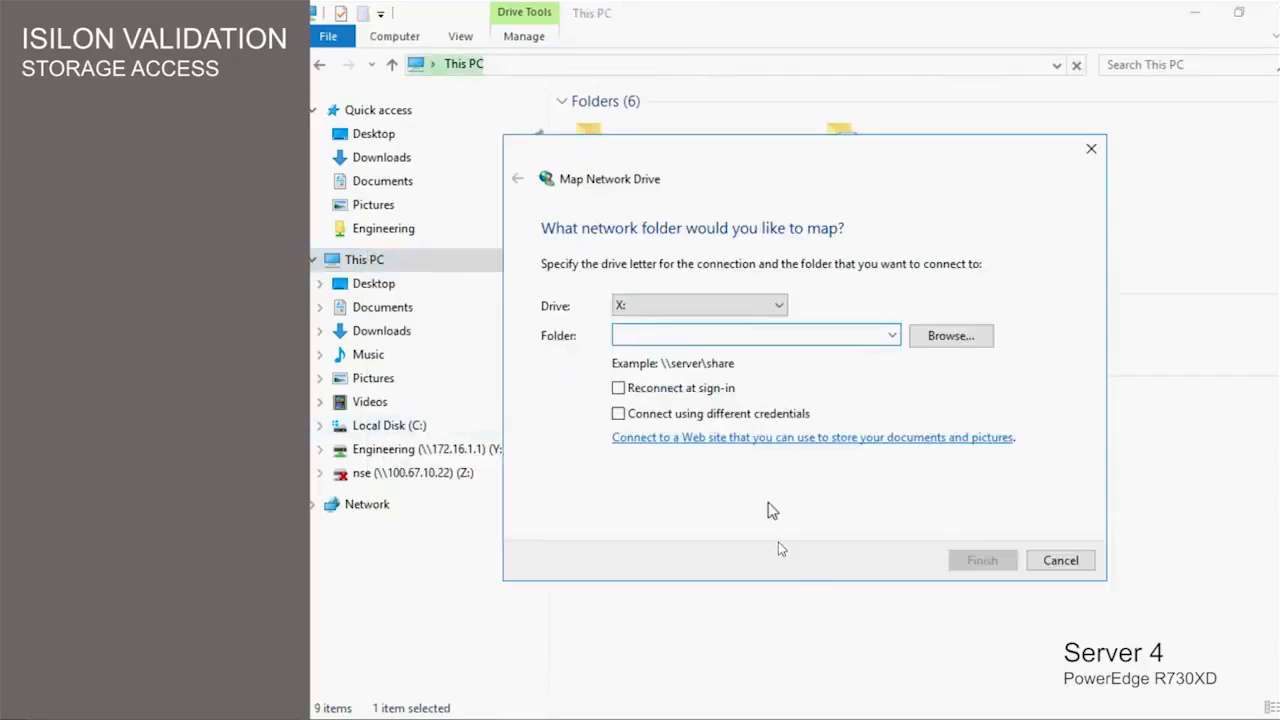
pyautogui.write('\\172.16.1.1\\Accounting')
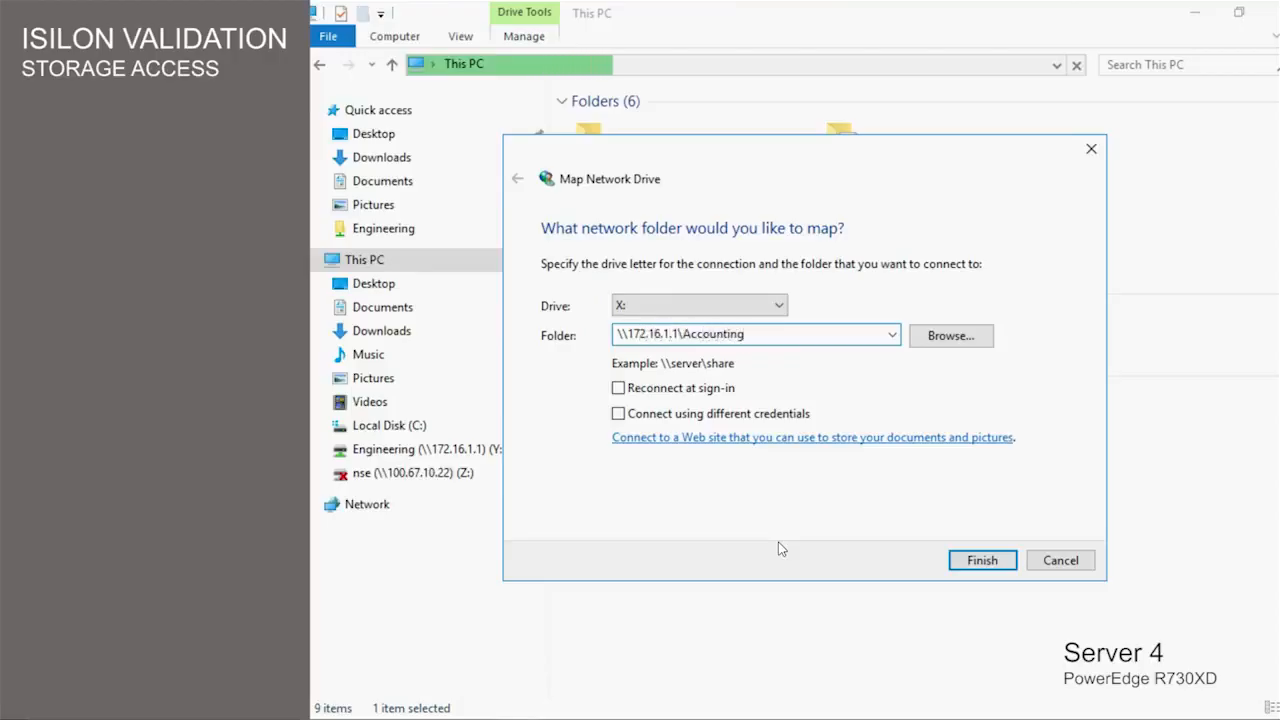
pyautogui.click(979, 562)
pyautogui.click(378, 283)
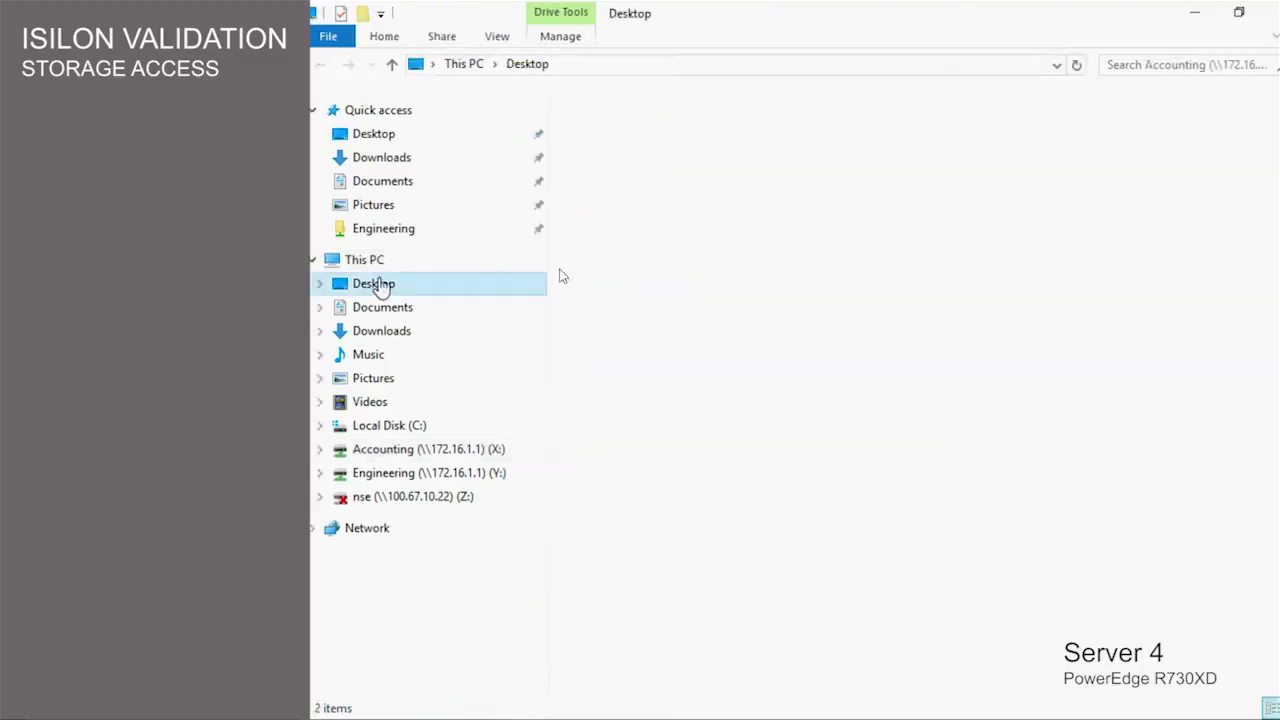
# - Create a new text document on the Desktop named Test file
pyautogui.rightClick(631, 245)
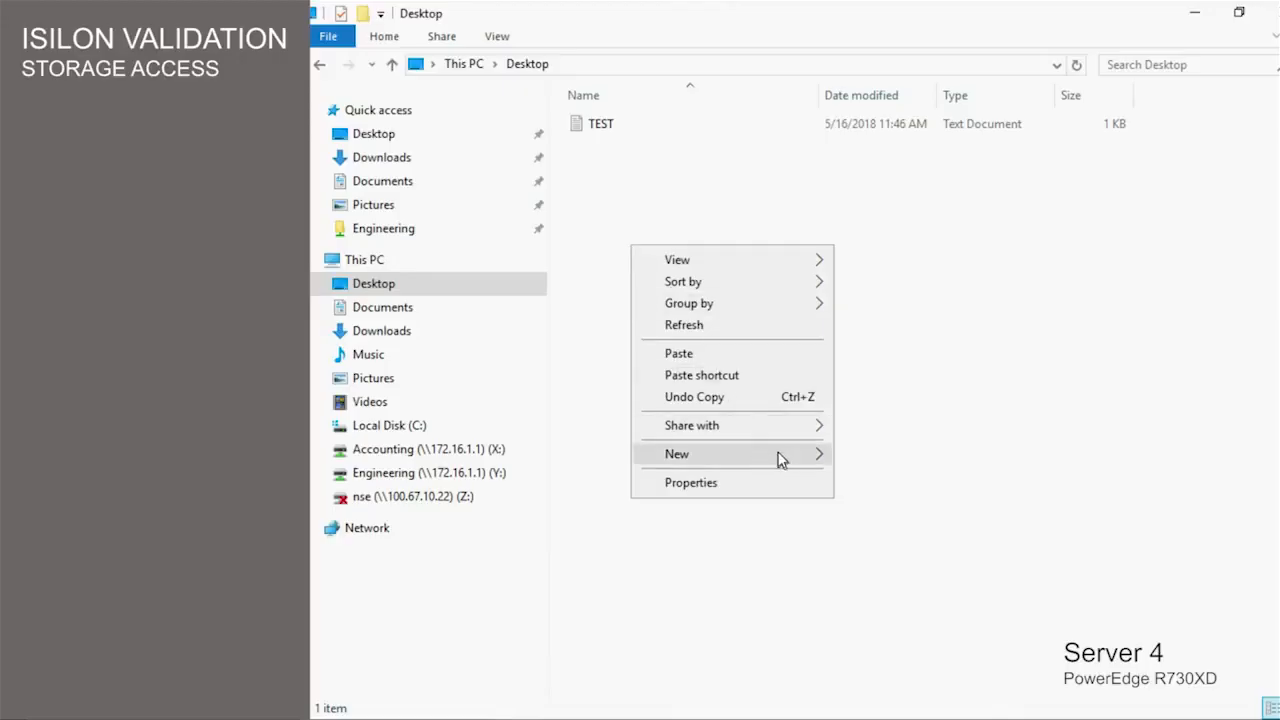
pyautogui.moveTo(781, 458)
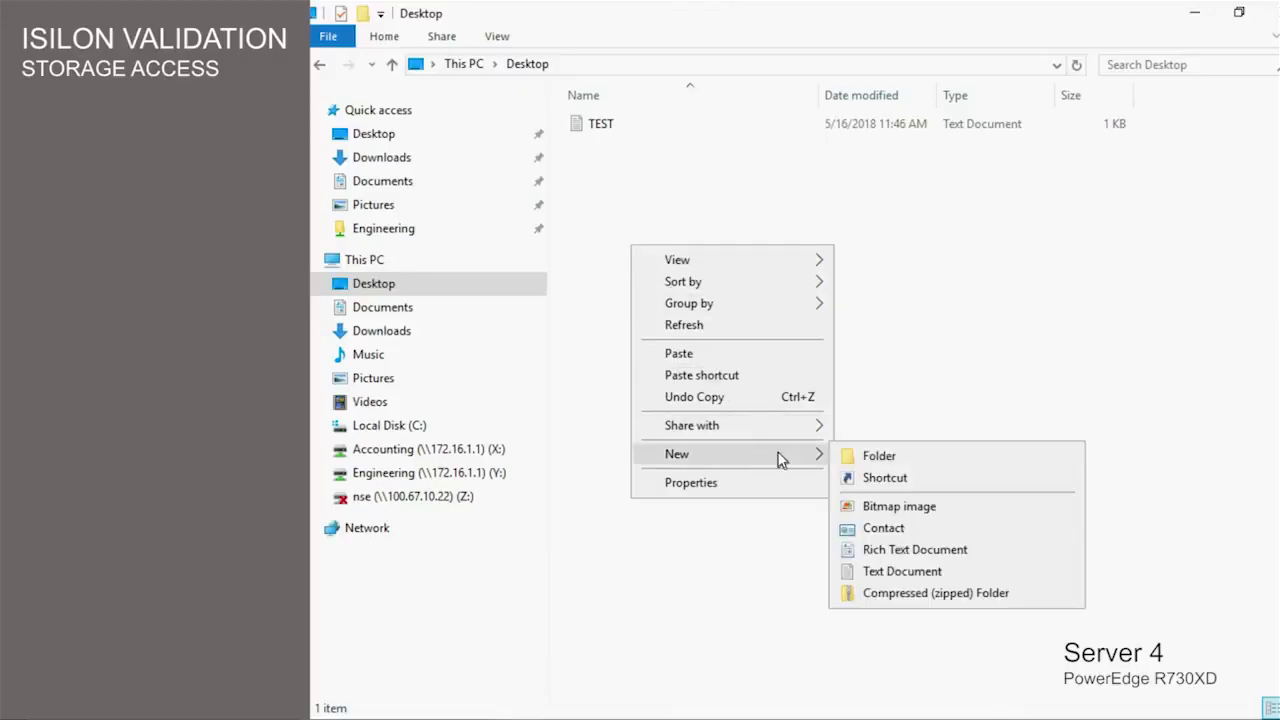
pyautogui.click(866, 571)
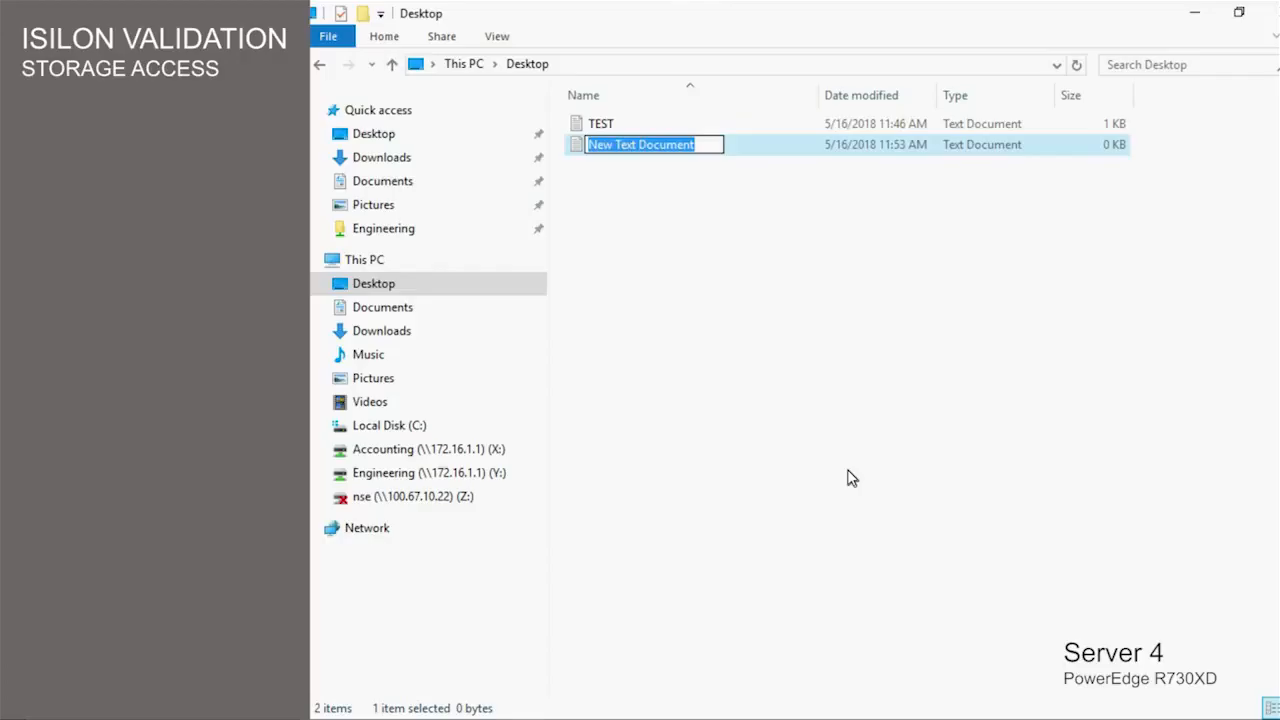
pyautogui.write('Test')
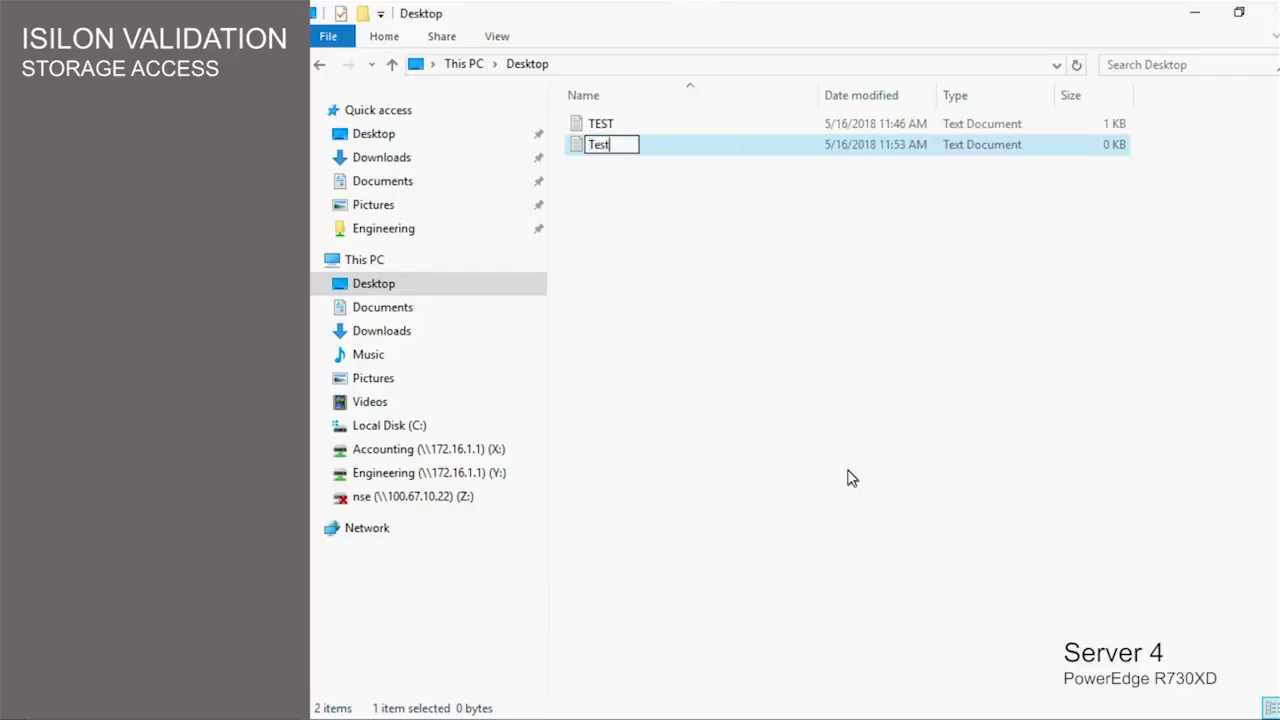
pyautogui.write(' file')
pyautogui.press('Return')
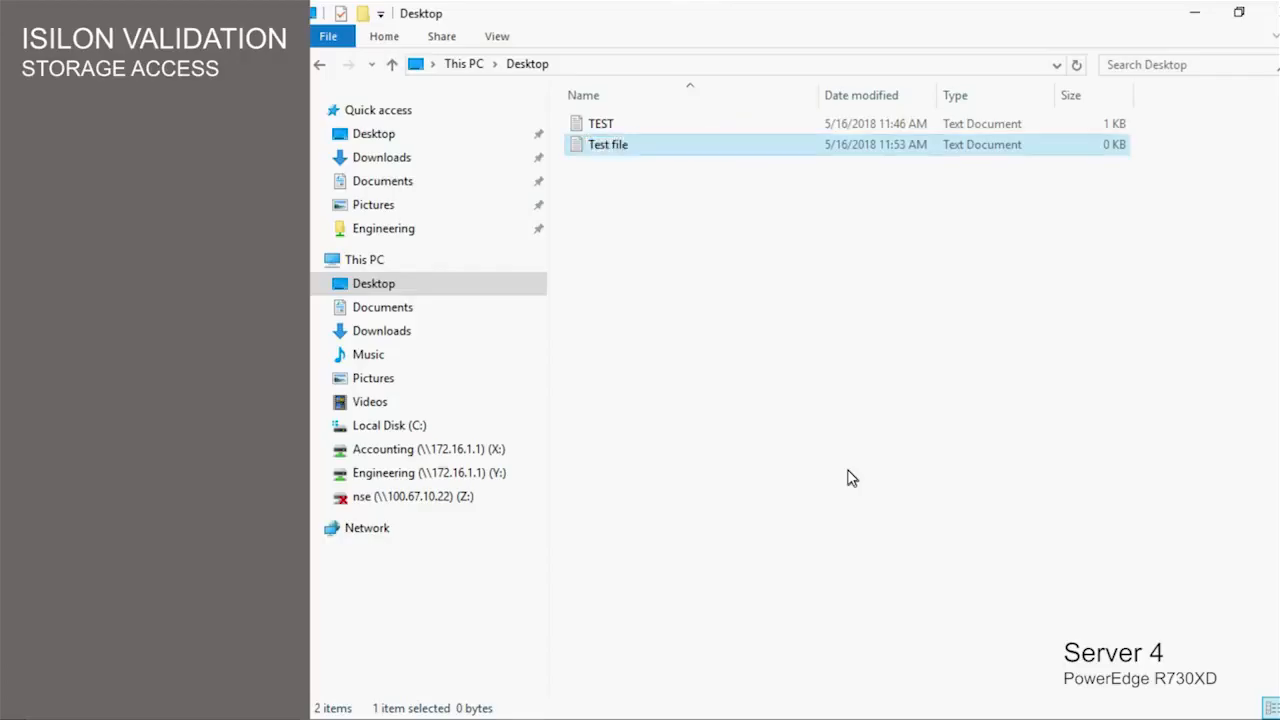
# - Write "This is a test file." in Test file, save it, and close Notepad
pyautogui.press('Return')
pyautogui.write('Th')
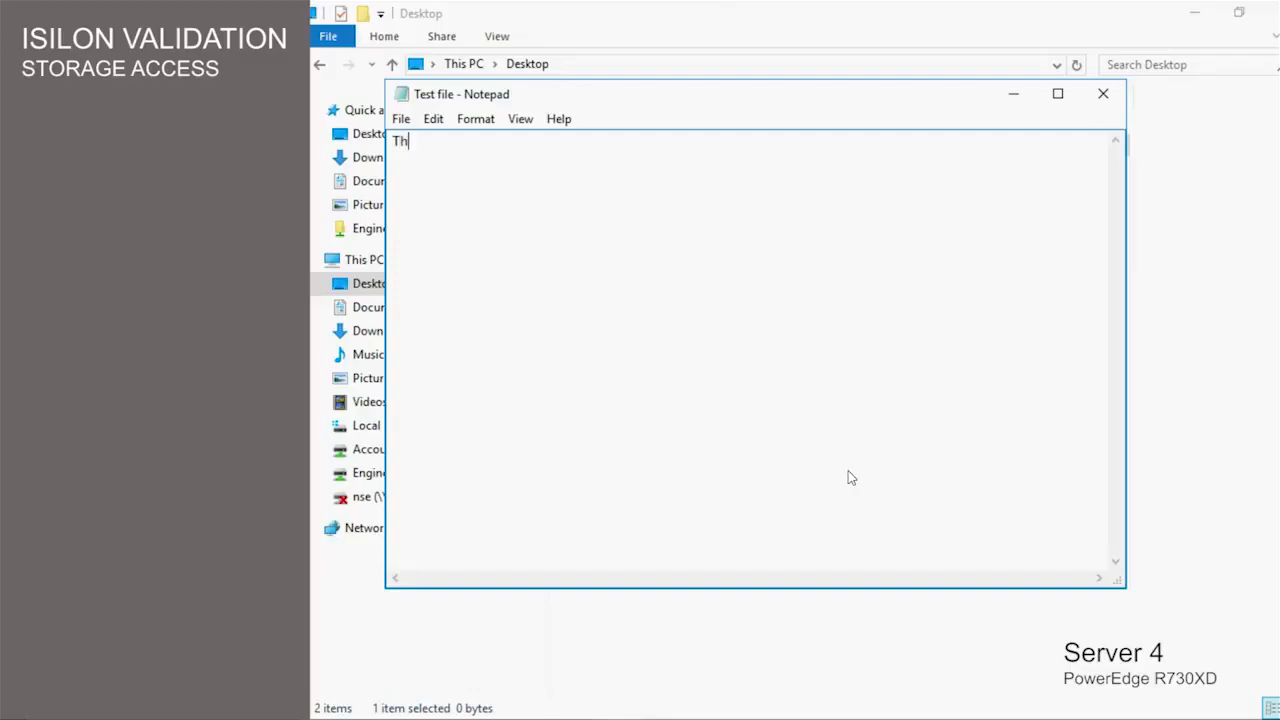
pyautogui.write('is is a test file.')
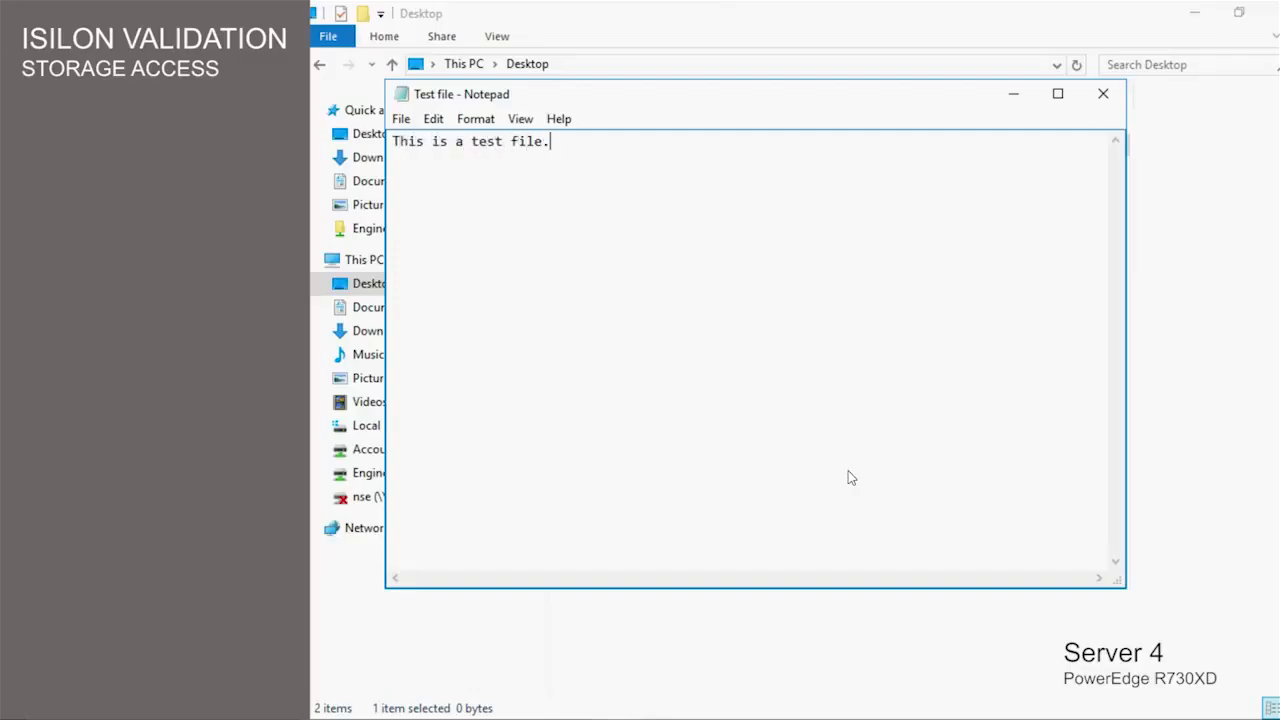
pyautogui.click(401, 119)
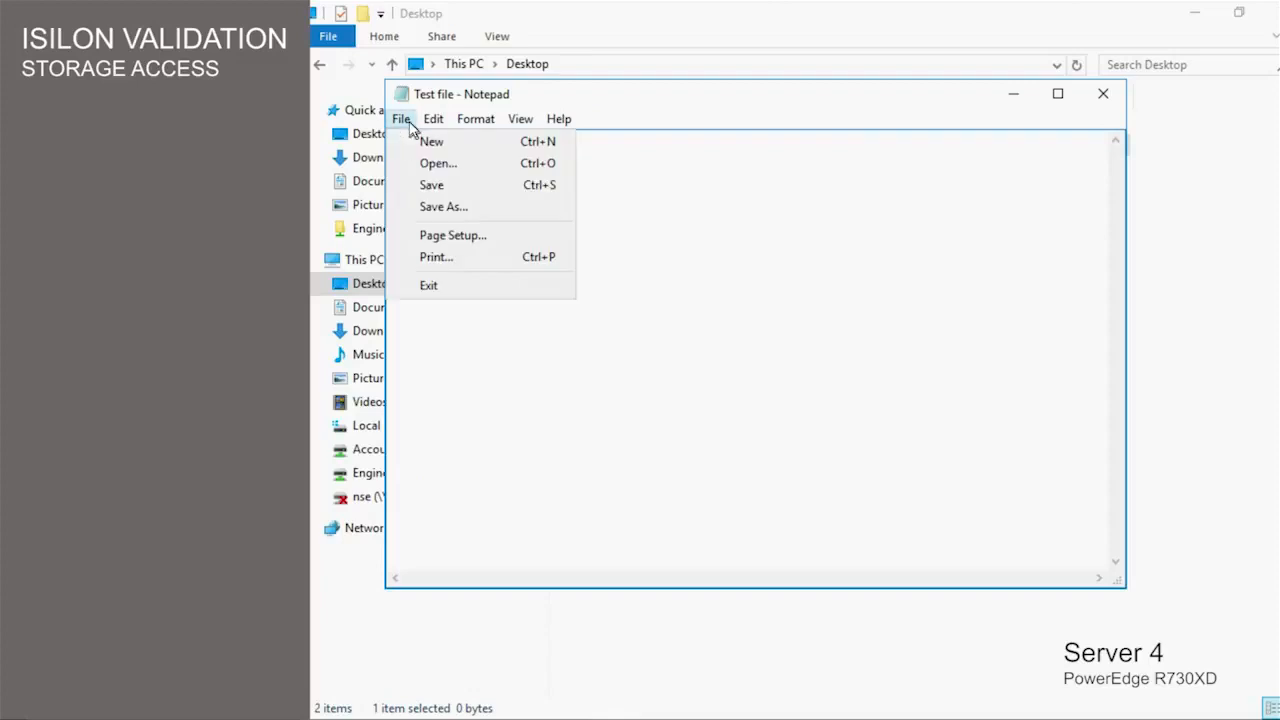
pyautogui.click(420, 186)
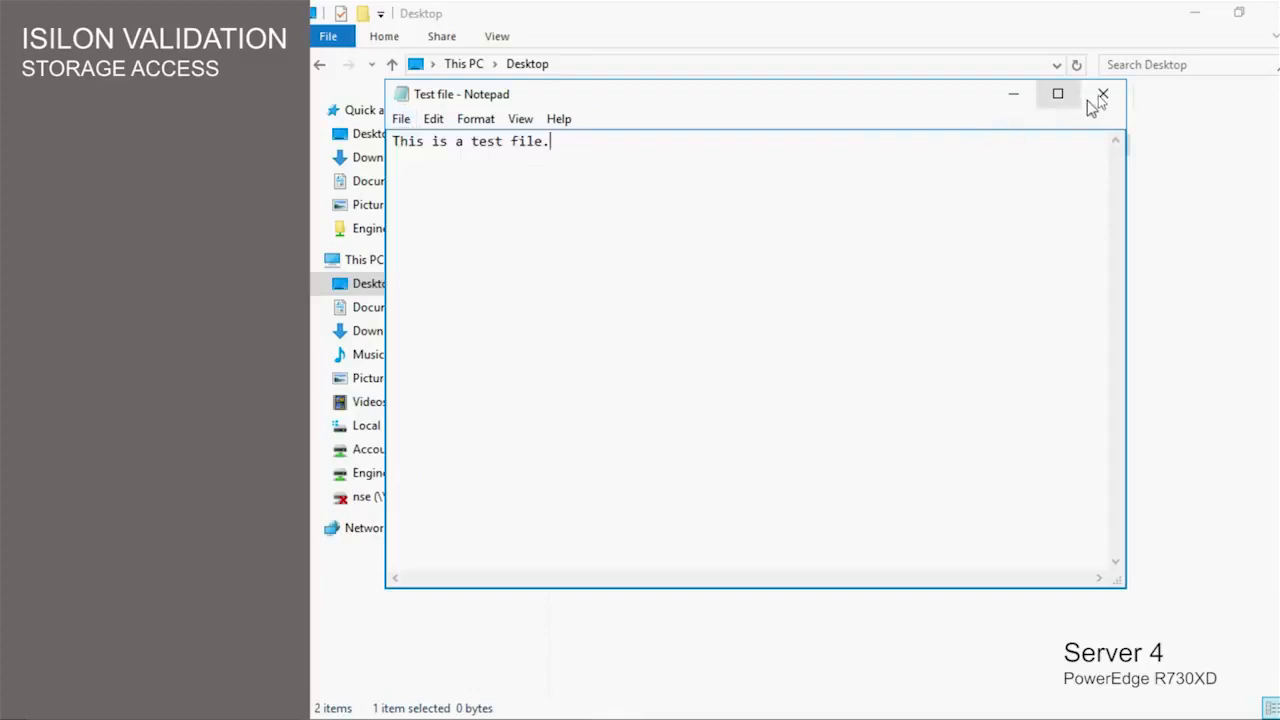
pyautogui.click(1102, 94)
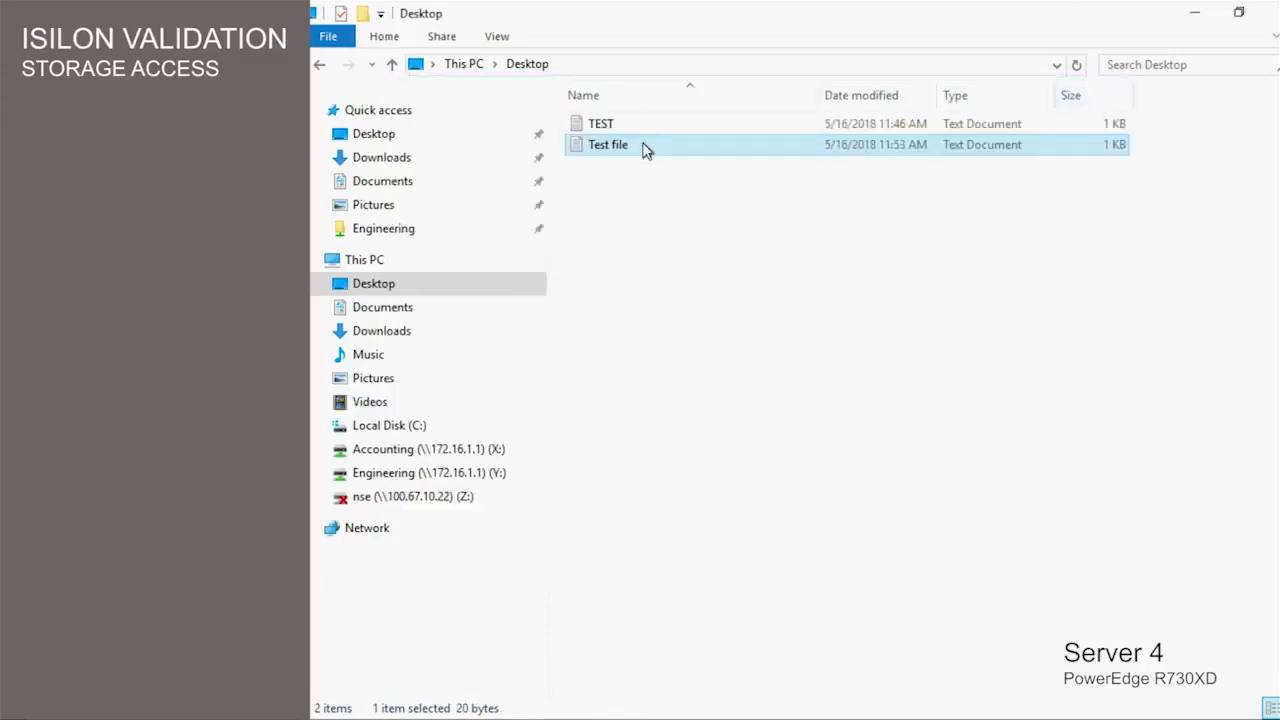
# - Copy Test file from the Desktop into Accounting (X:) and select the pasted copy
pyautogui.rightClick(645, 150)
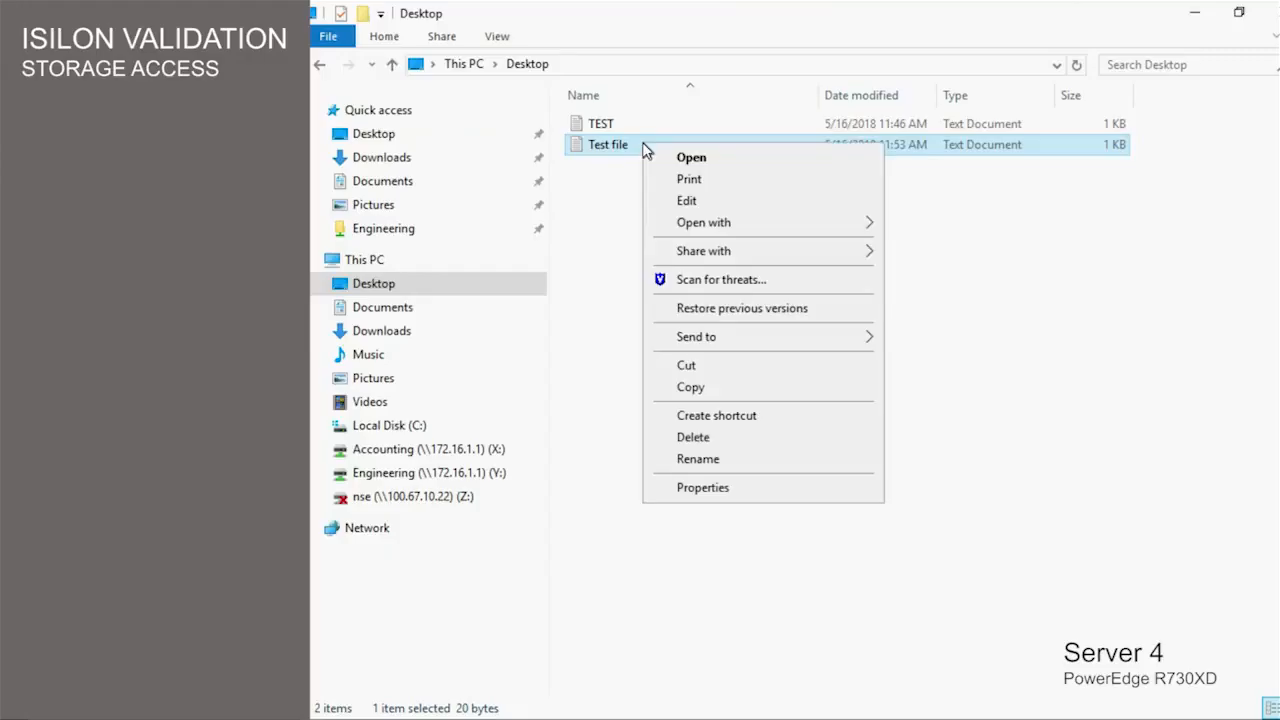
pyautogui.click(688, 388)
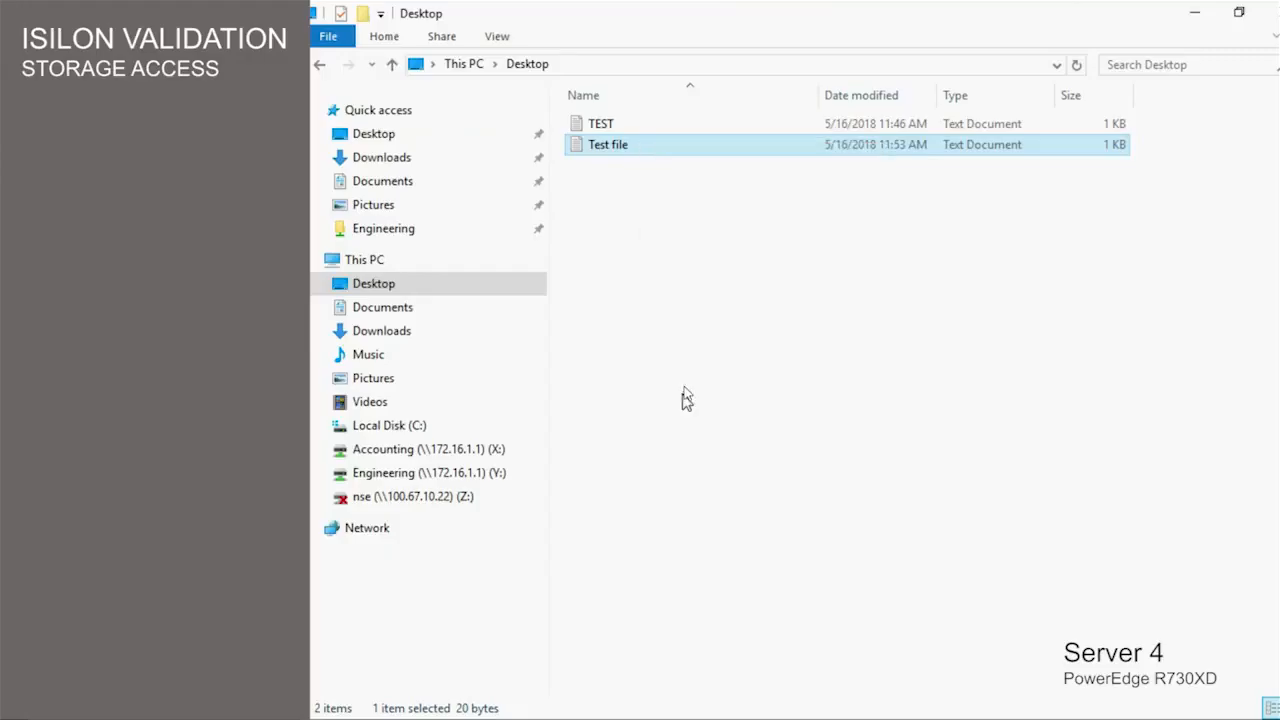
pyautogui.click(381, 455)
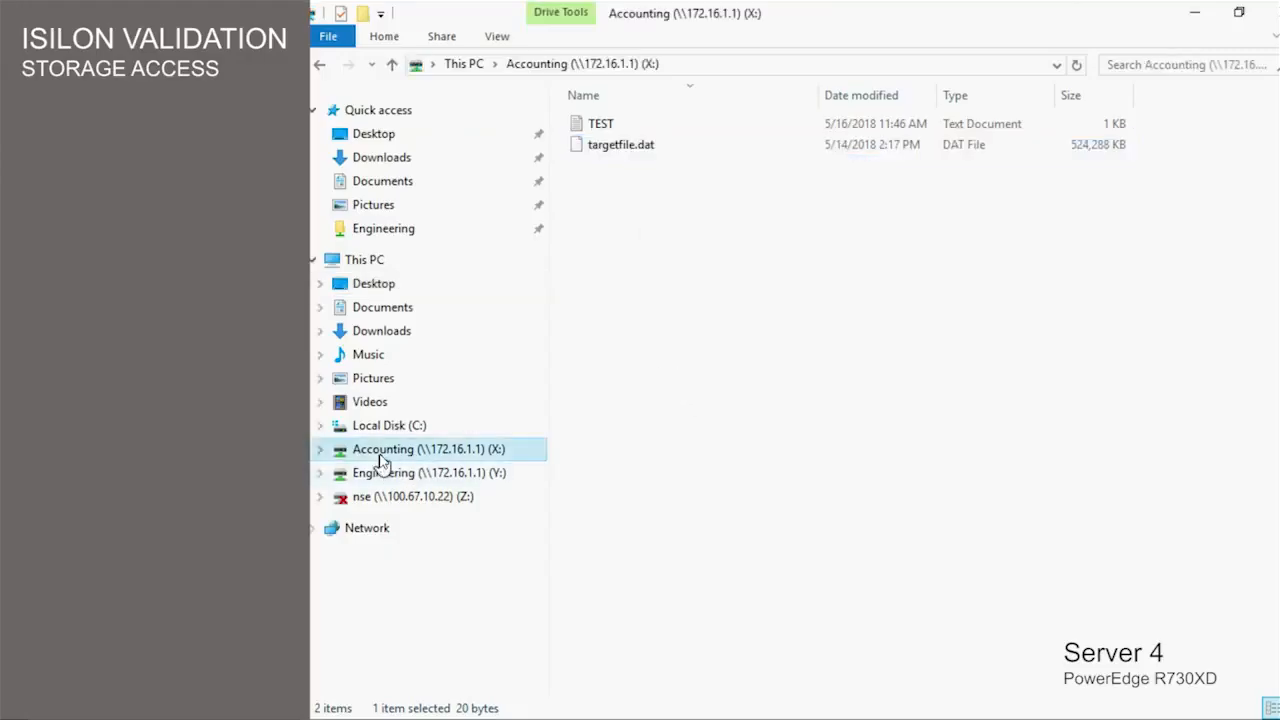
pyautogui.rightClick(695, 298)
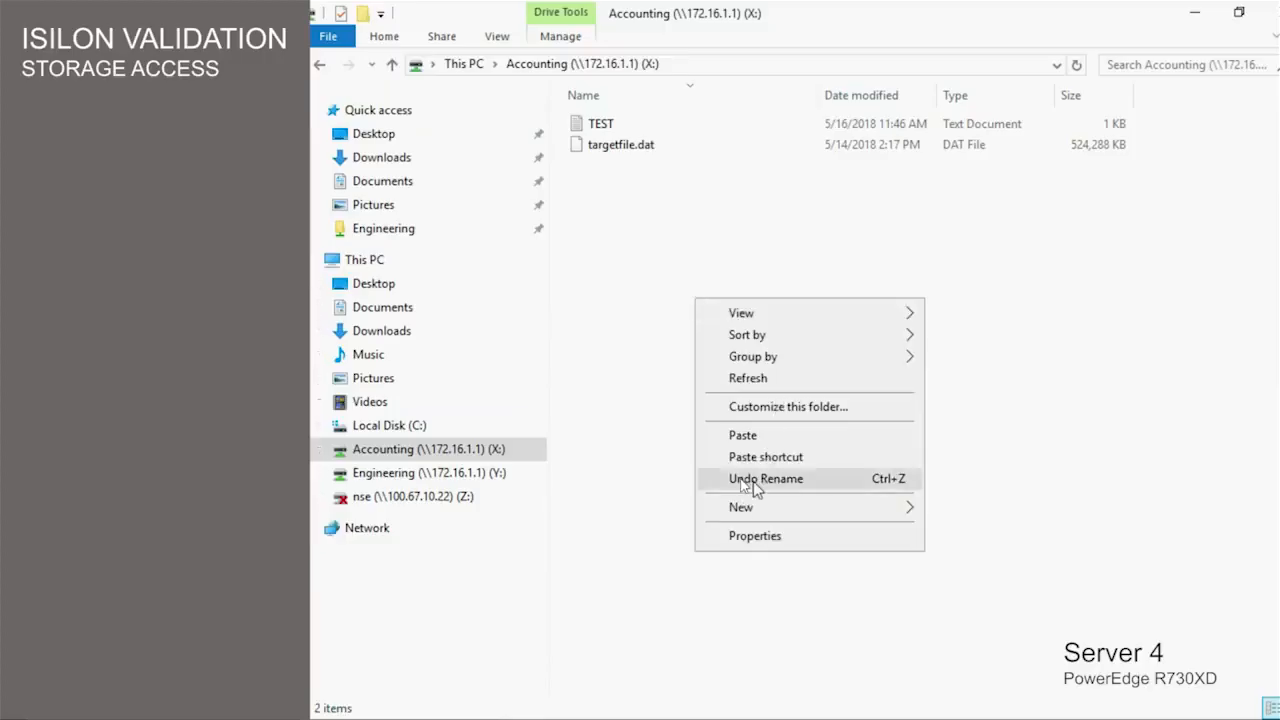
pyautogui.click(742, 437)
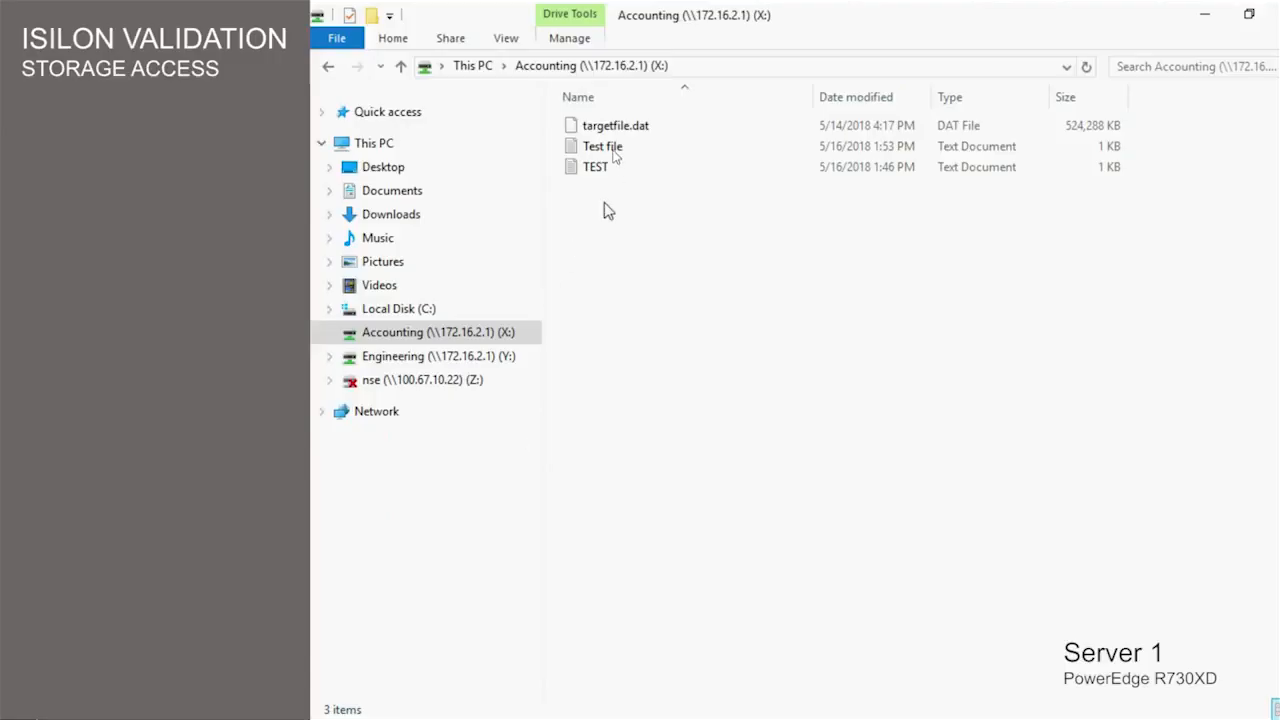
pyautogui.click(614, 149)
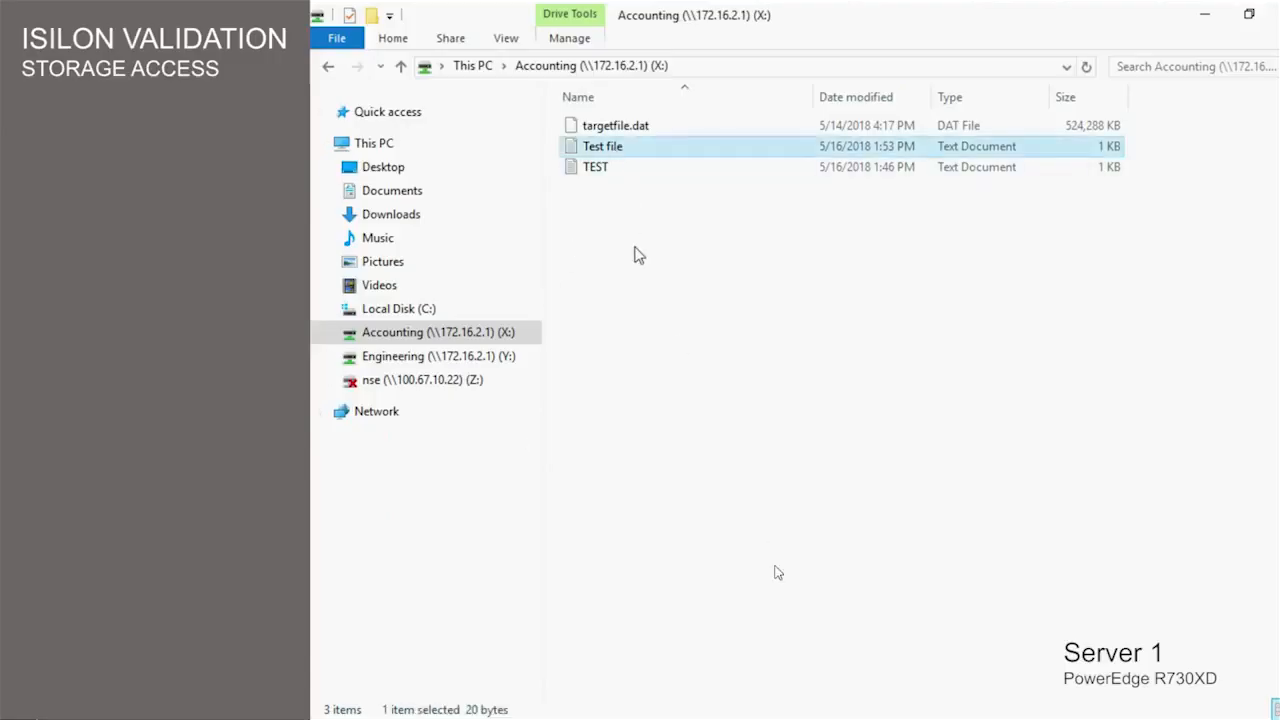